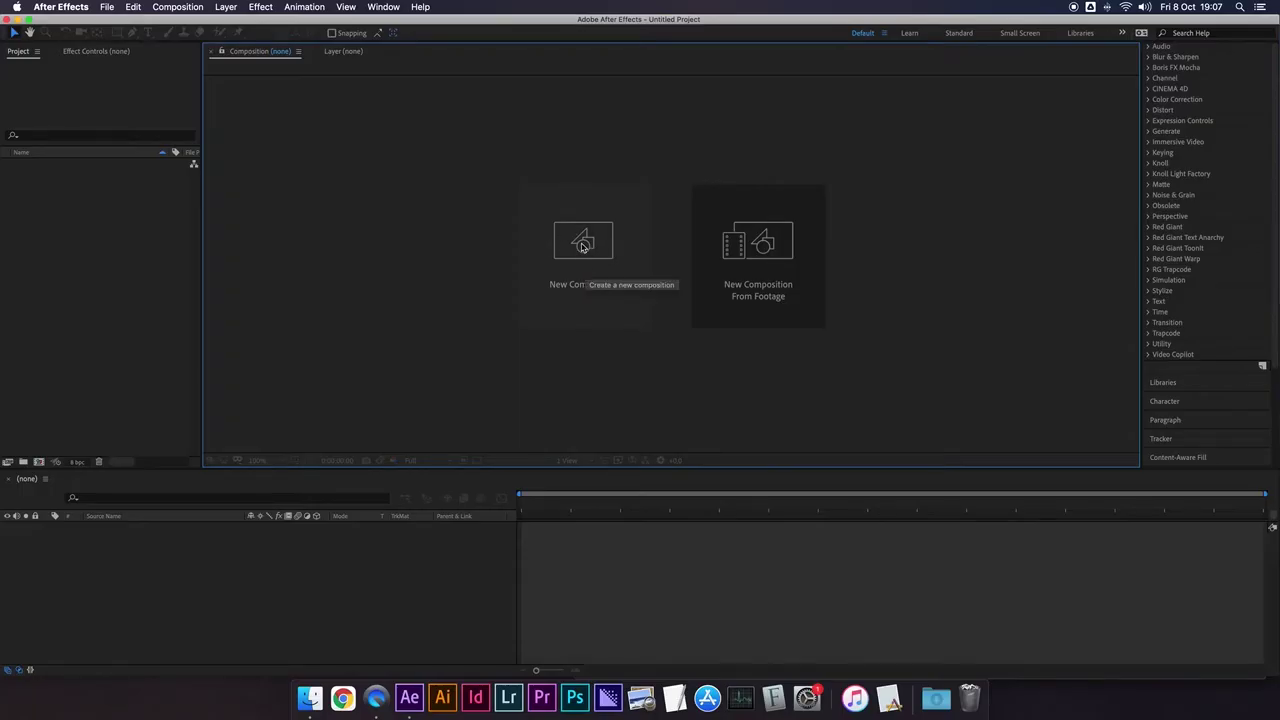
Step: Create a 1920×1080, 30 fps composition named 'Logo animation'
{"action": "key", "text": "super+n"}
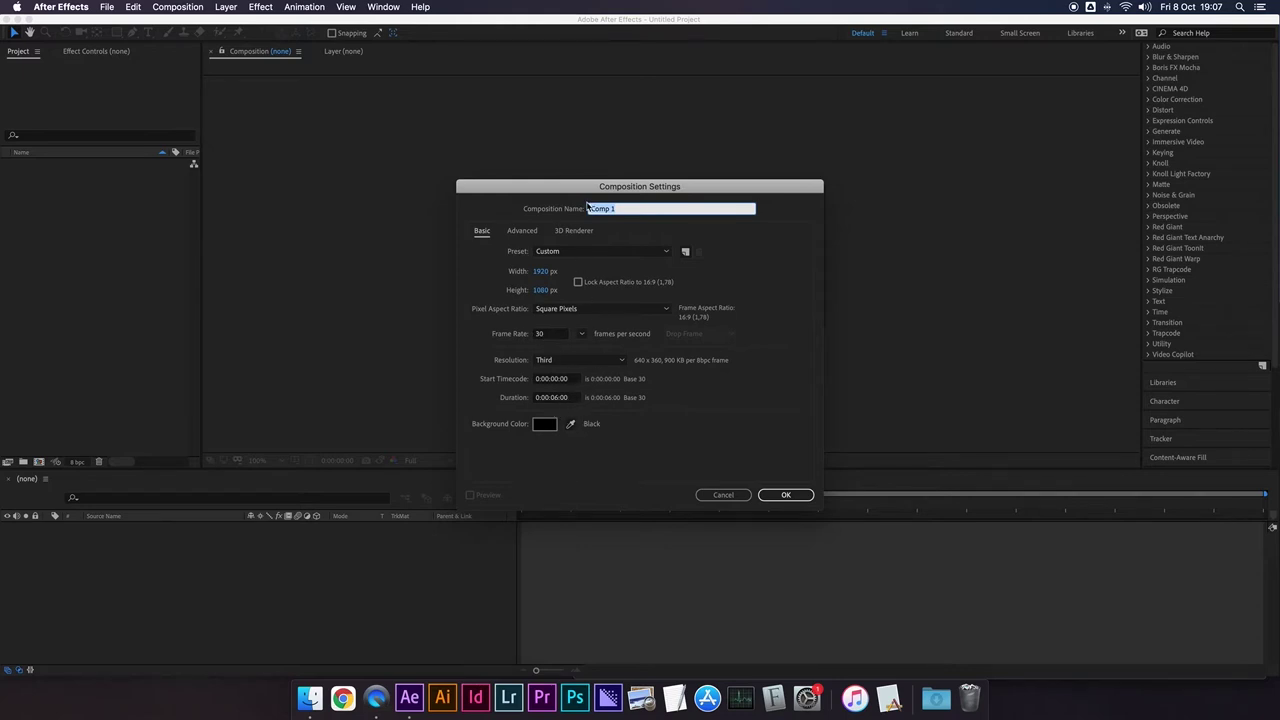
{"action": "type", "text": "Logo animation"}
{"action": "key", "text": "Return"}
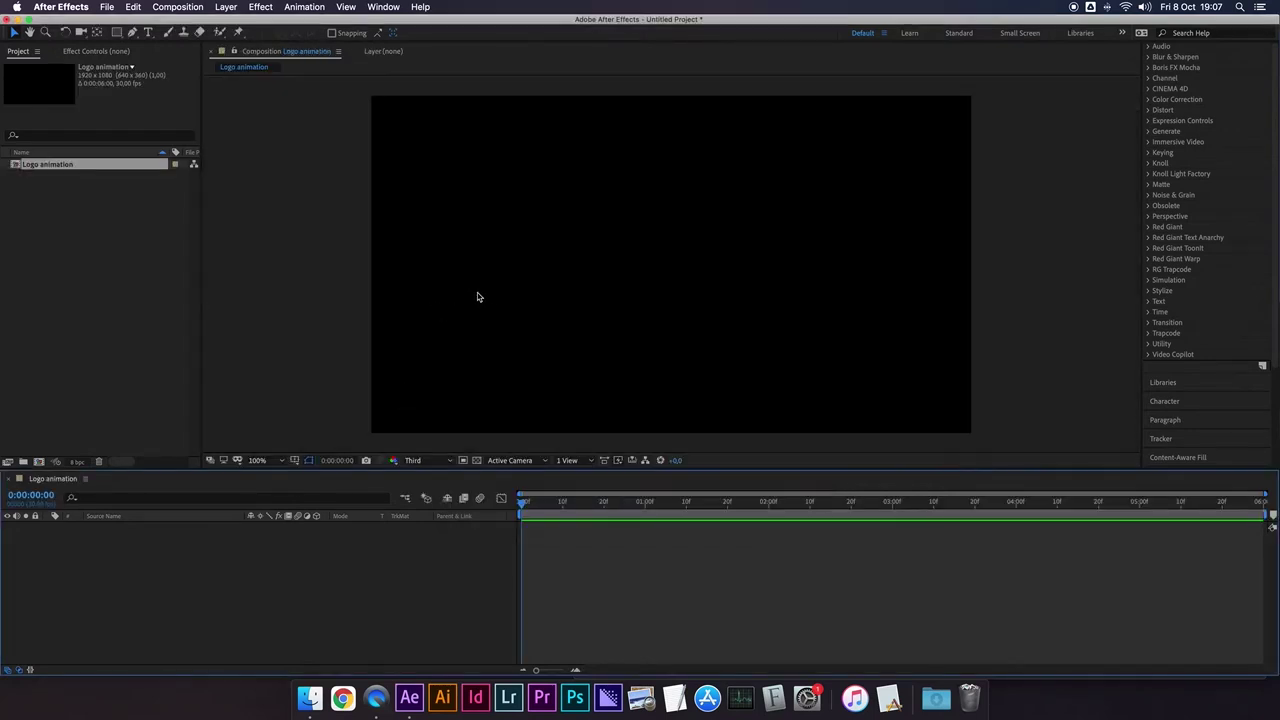
Step: Drag Logo_YTBranding1.png from the LogoAnimato folder in Finder into the After Effects Project panel
{"action": "left_click", "coordinate": [312, 703]}
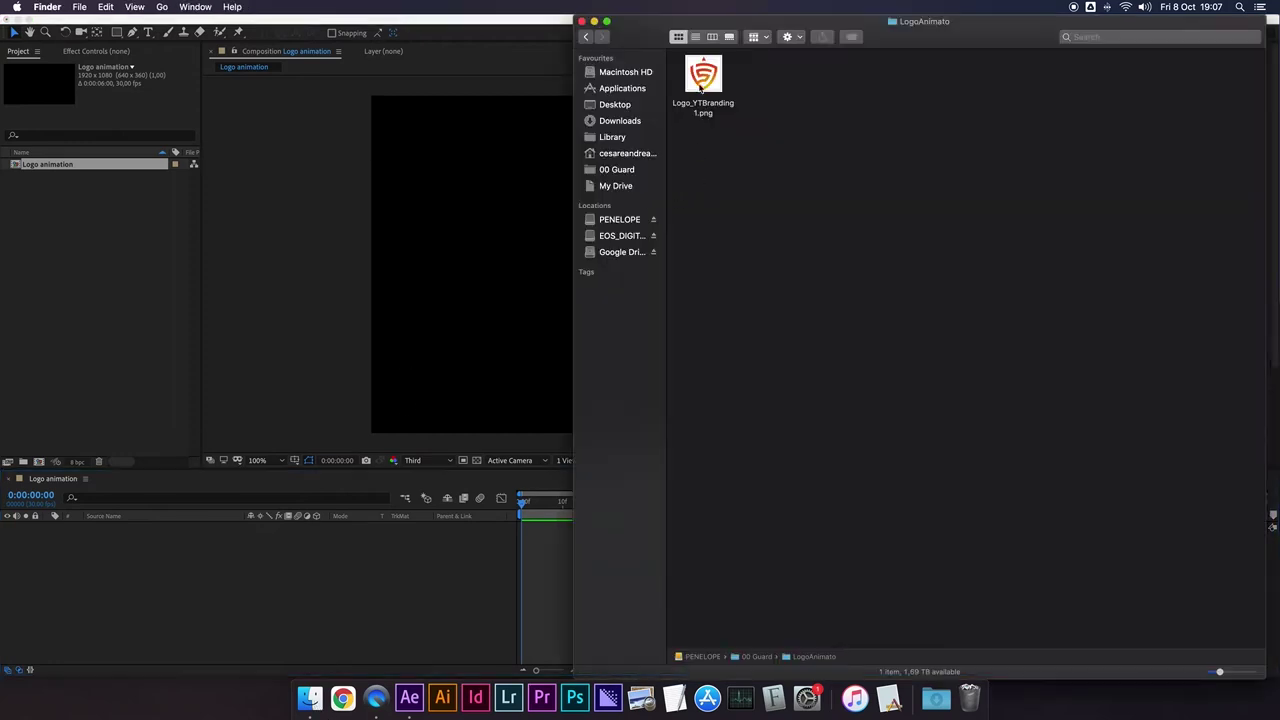
{"action": "left_click", "coordinate": [719, 93]}
{"action": "left_click_drag", "start_coordinate": [706, 75], "coordinate": [265, 327]}
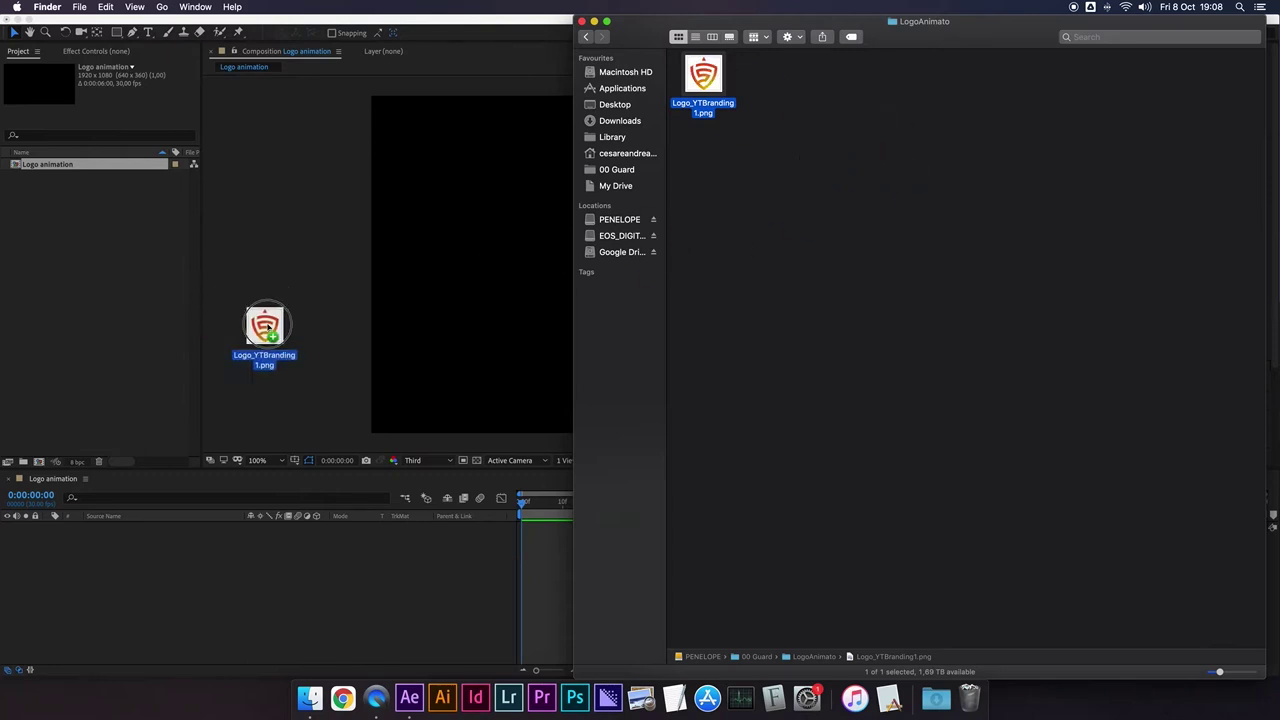
{"action": "left_click_drag", "start_coordinate": [265, 327], "coordinate": [112, 270]}
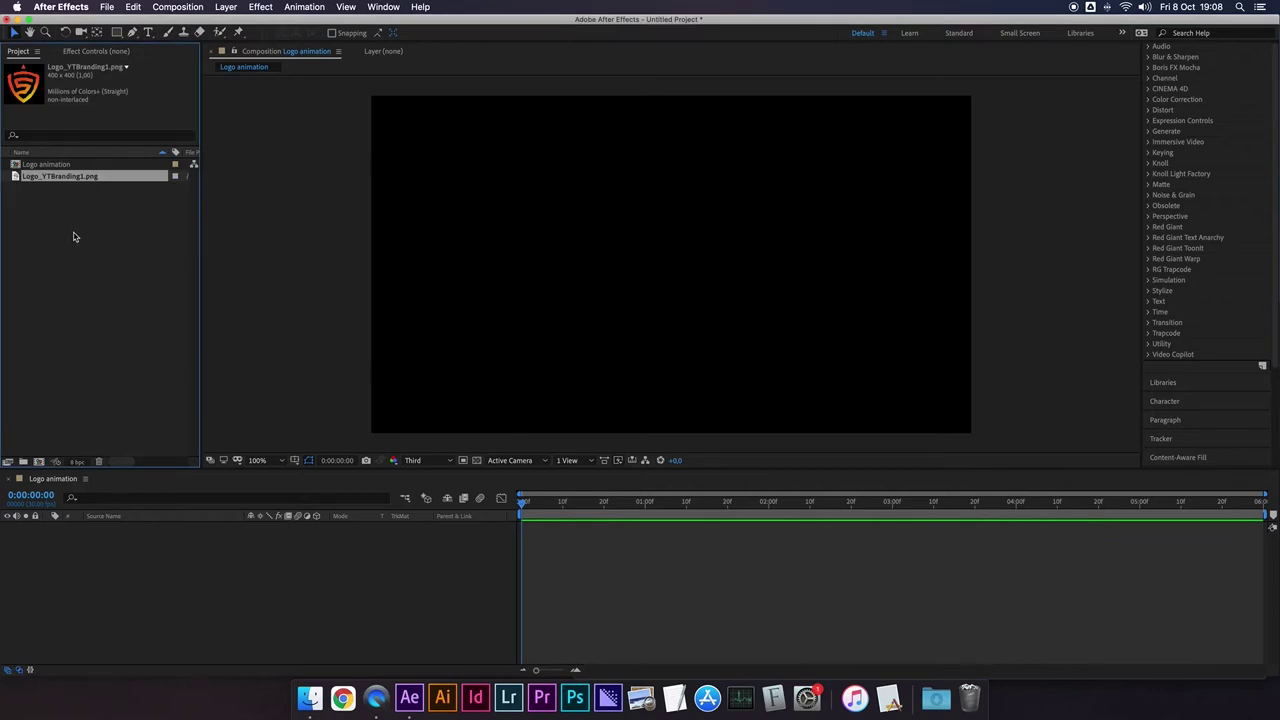
Step: Add Logo_YTBranding1.png as a centred layer and keep the preview resolution at Third
{"action": "left_click_drag", "start_coordinate": [50, 177], "coordinate": [195, 540]}
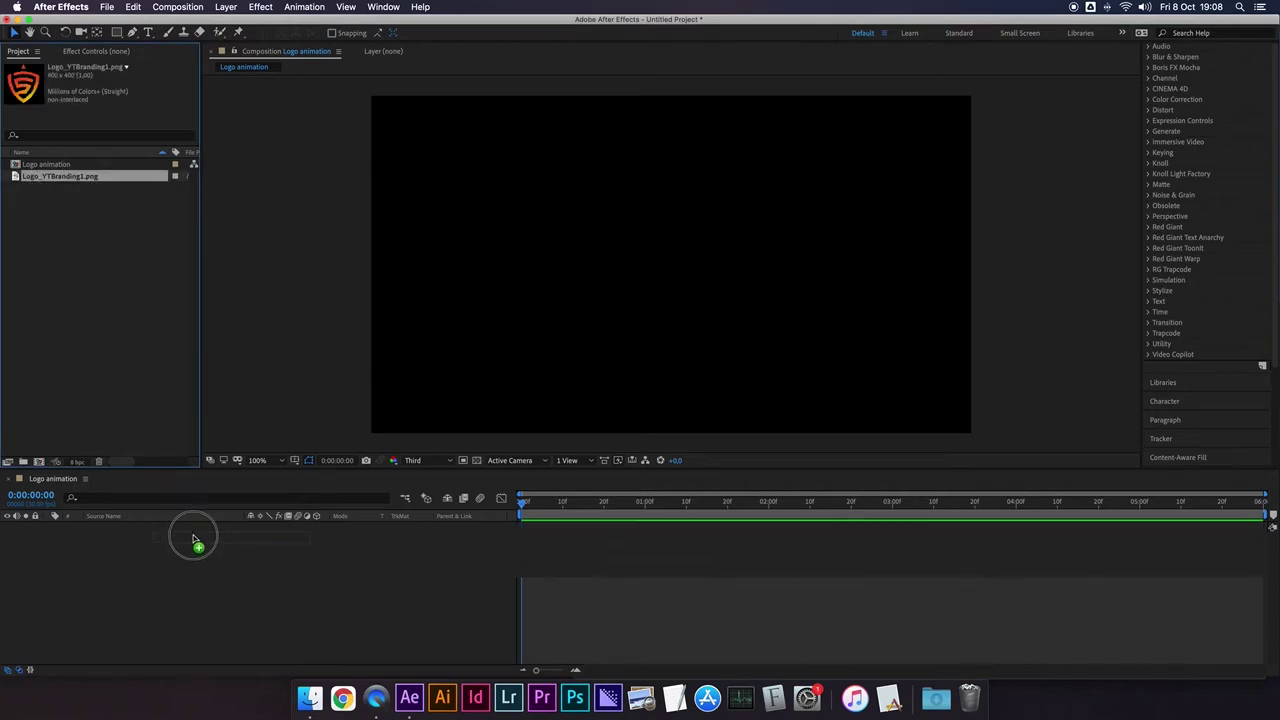
{"action": "left_click_drag", "start_coordinate": [195, 540], "coordinate": [197, 541]}
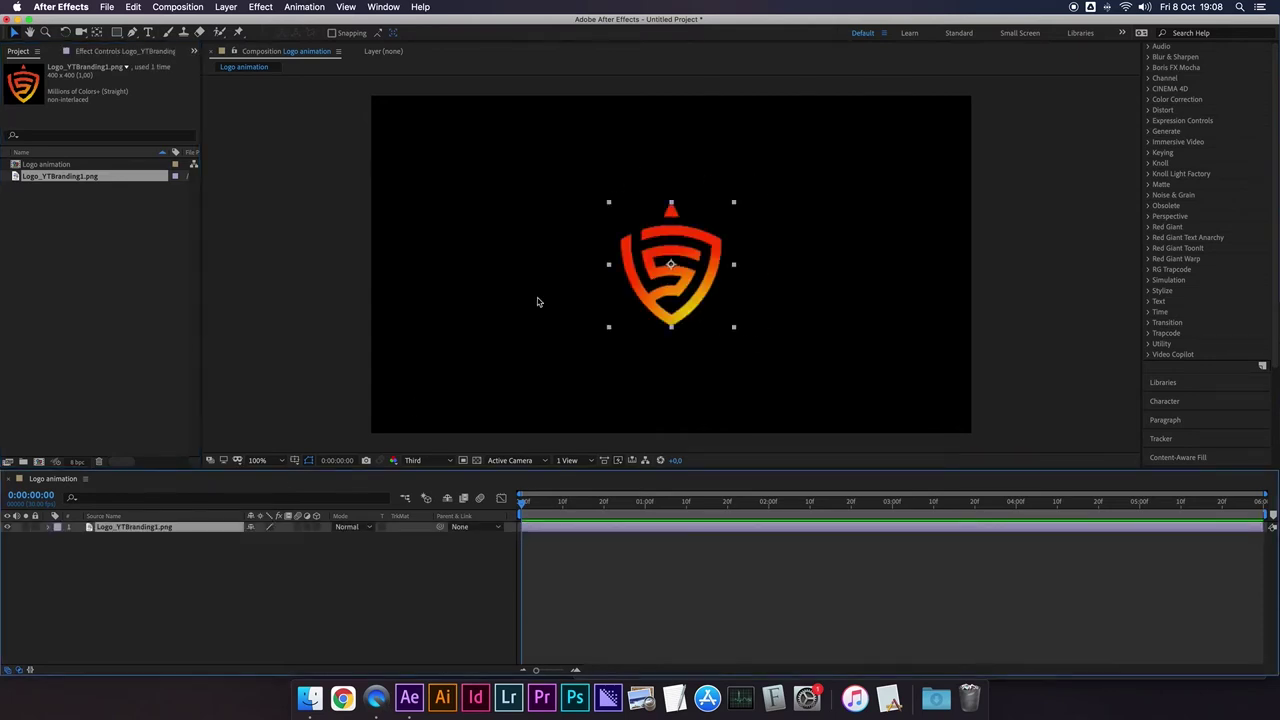
{"action": "left_click", "coordinate": [340, 257]}
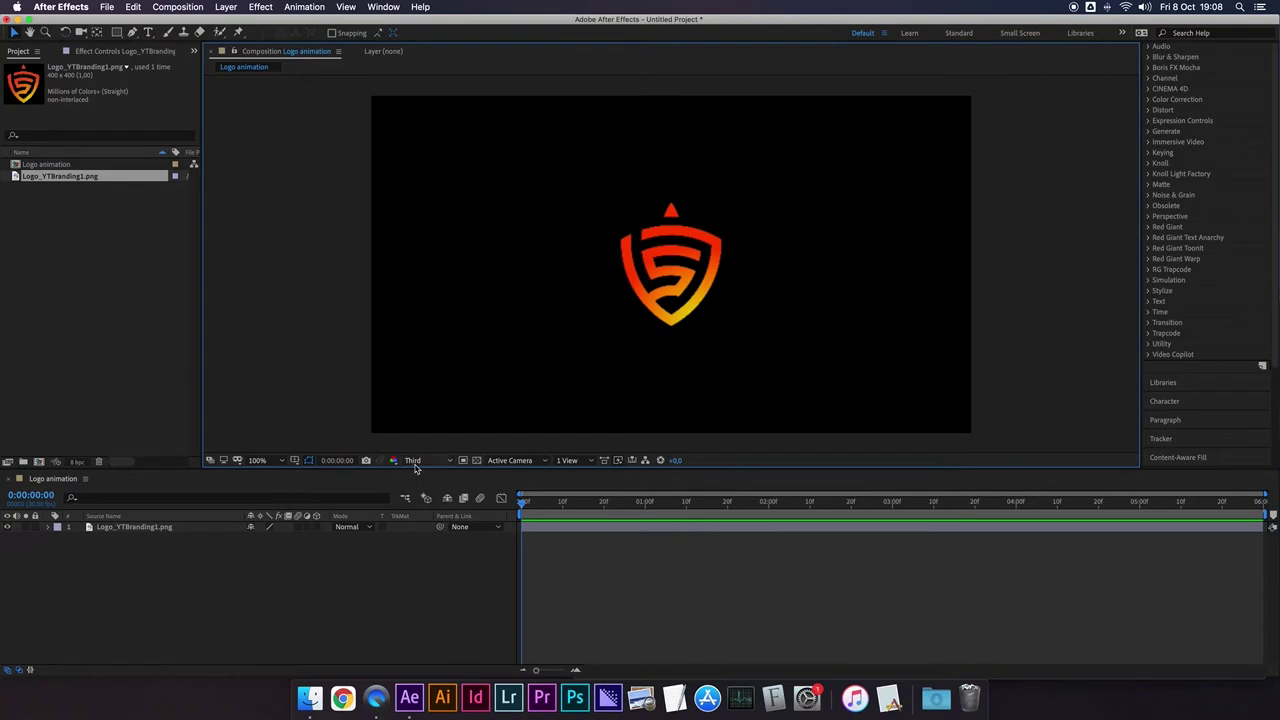
{"action": "left_click", "coordinate": [412, 460]}
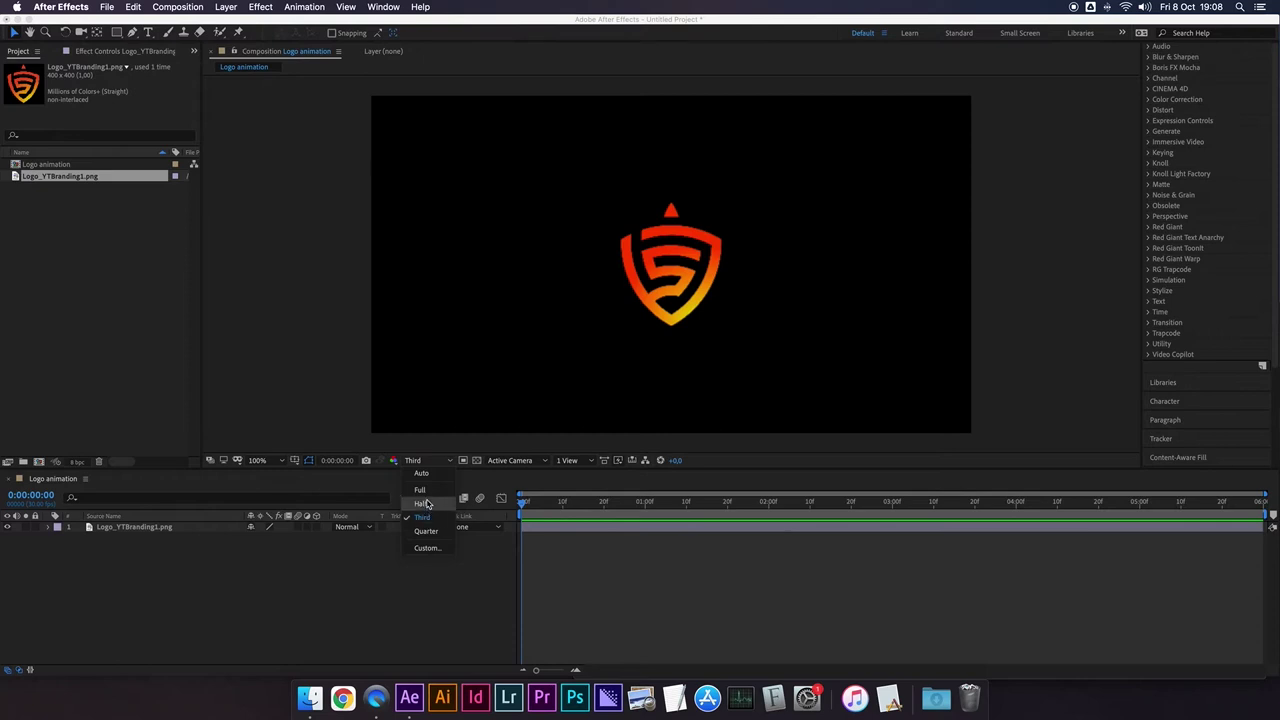
{"action": "left_click", "coordinate": [330, 379]}
Step: Select and deselect the logo layer in the viewer, then select the logo file in the Project panel
{"action": "left_click", "coordinate": [672, 270]}
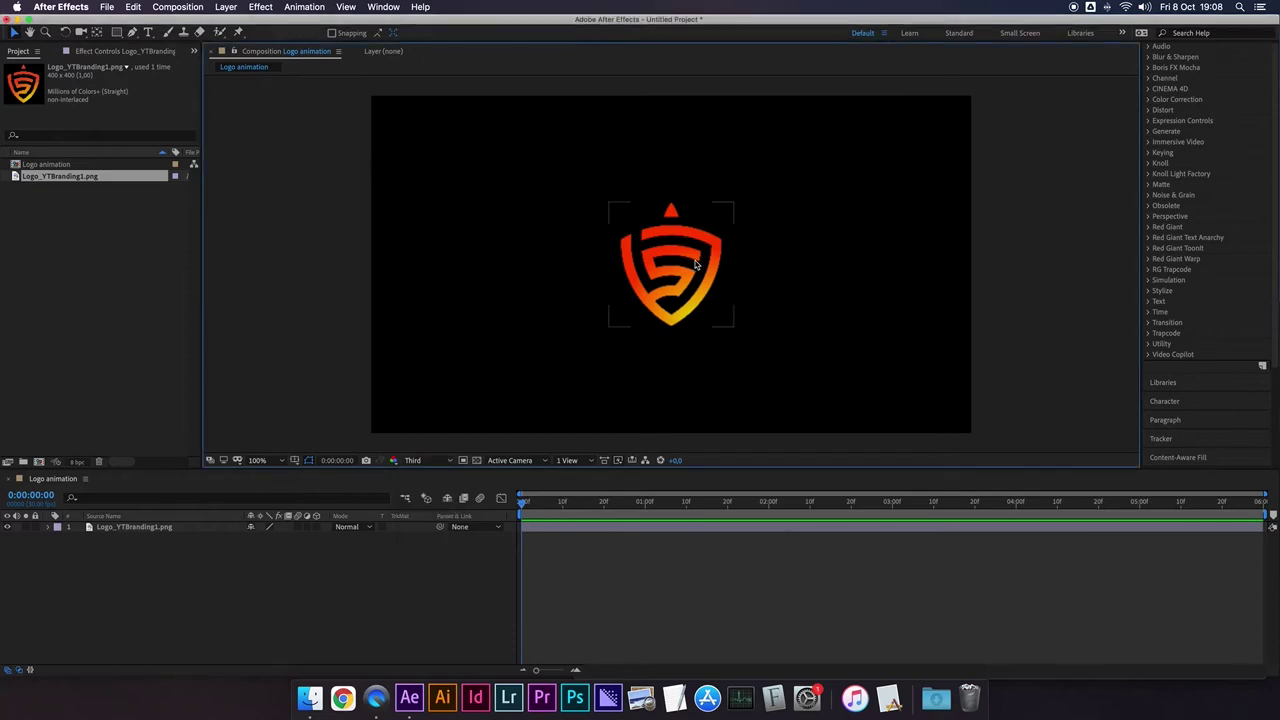
{"action": "left_click", "coordinate": [420, 250]}
{"action": "left_click", "coordinate": [620, 277]}
{"action": "left_click", "coordinate": [553, 301]}
{"action": "left_click", "coordinate": [119, 247]}
{"action": "left_click", "coordinate": [30, 180]}
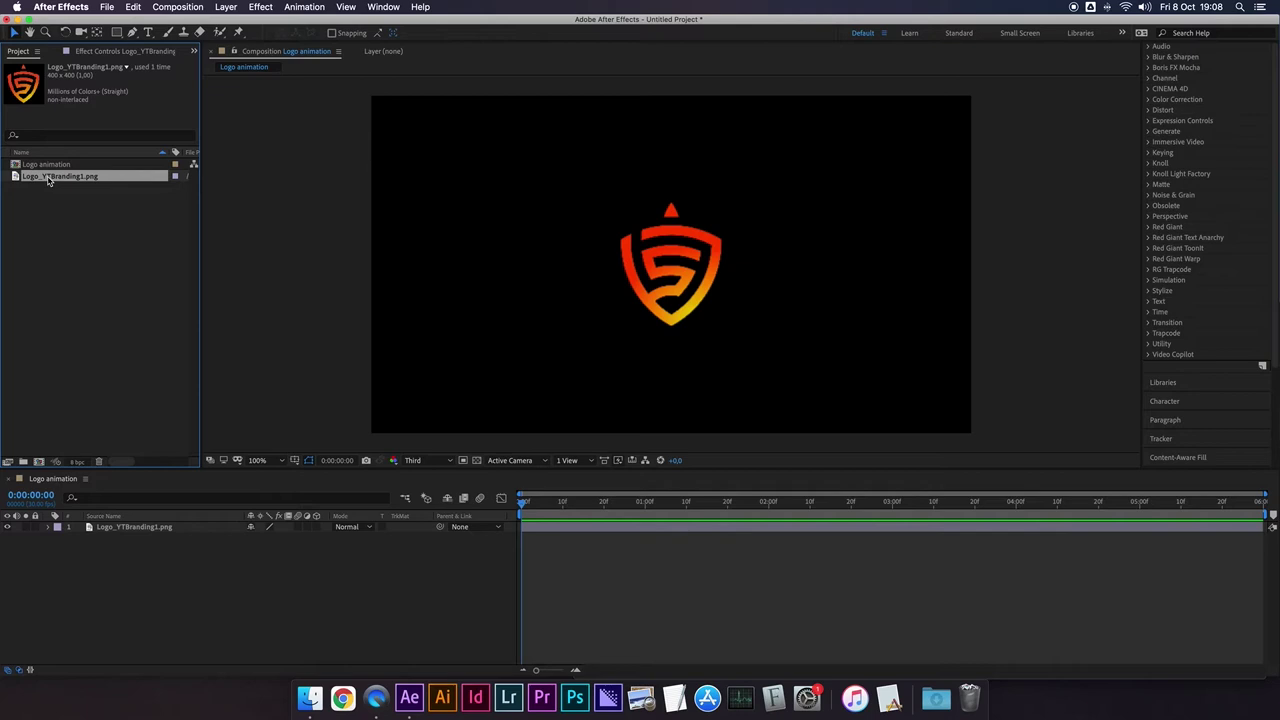
Step: Duplicate the logo layer with Ctrl+D and hide the lower copy
{"action": "left_click", "coordinate": [102, 527]}
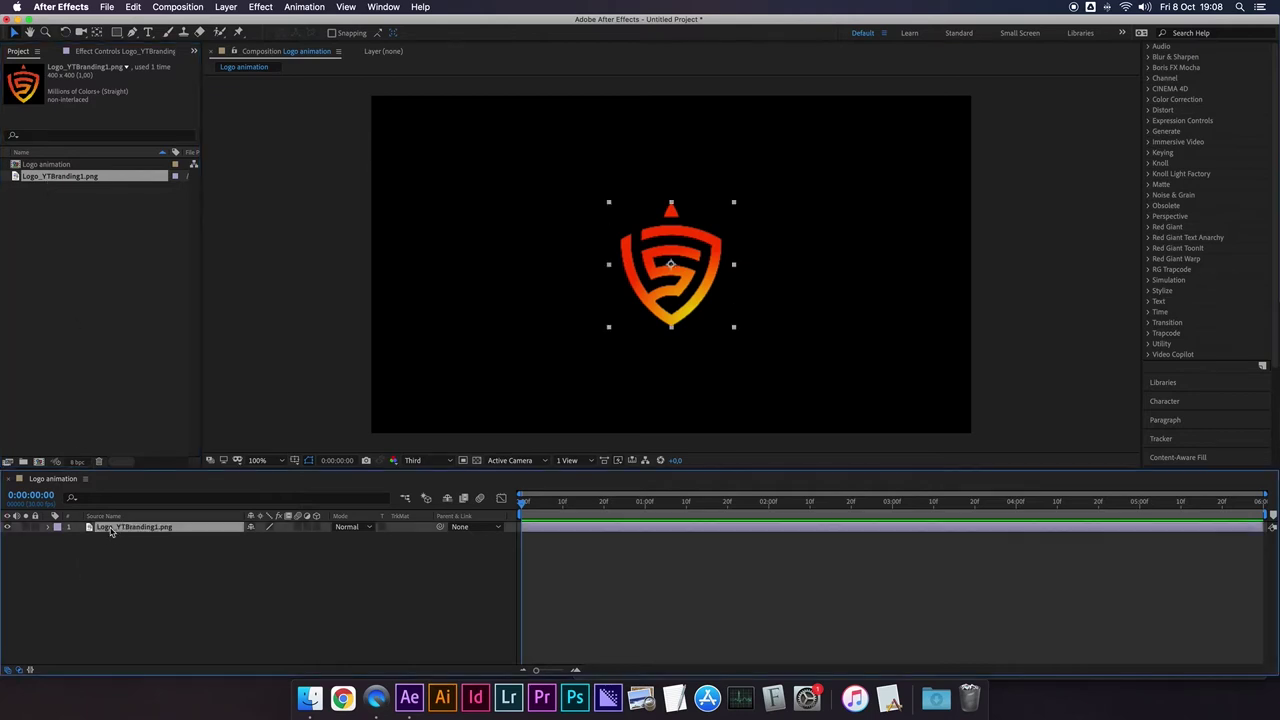
{"action": "key", "text": "ctrl+d"}
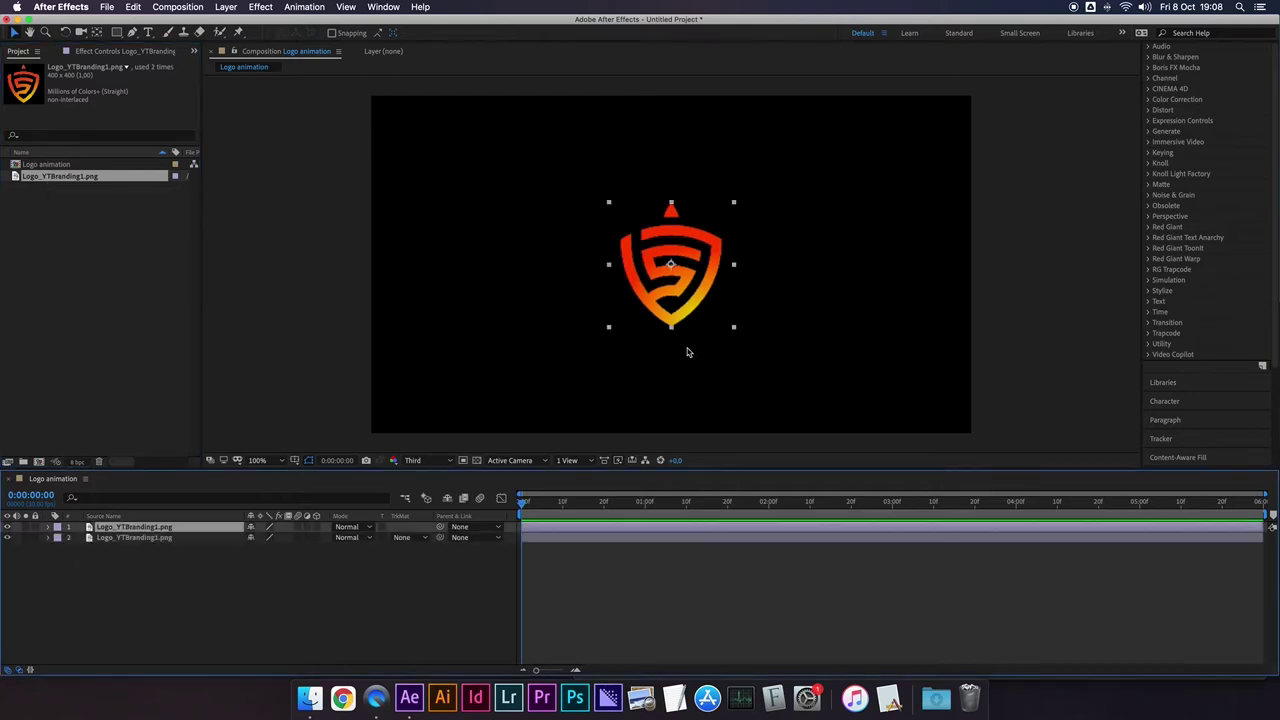
{"action": "left_click", "coordinate": [122, 538]}
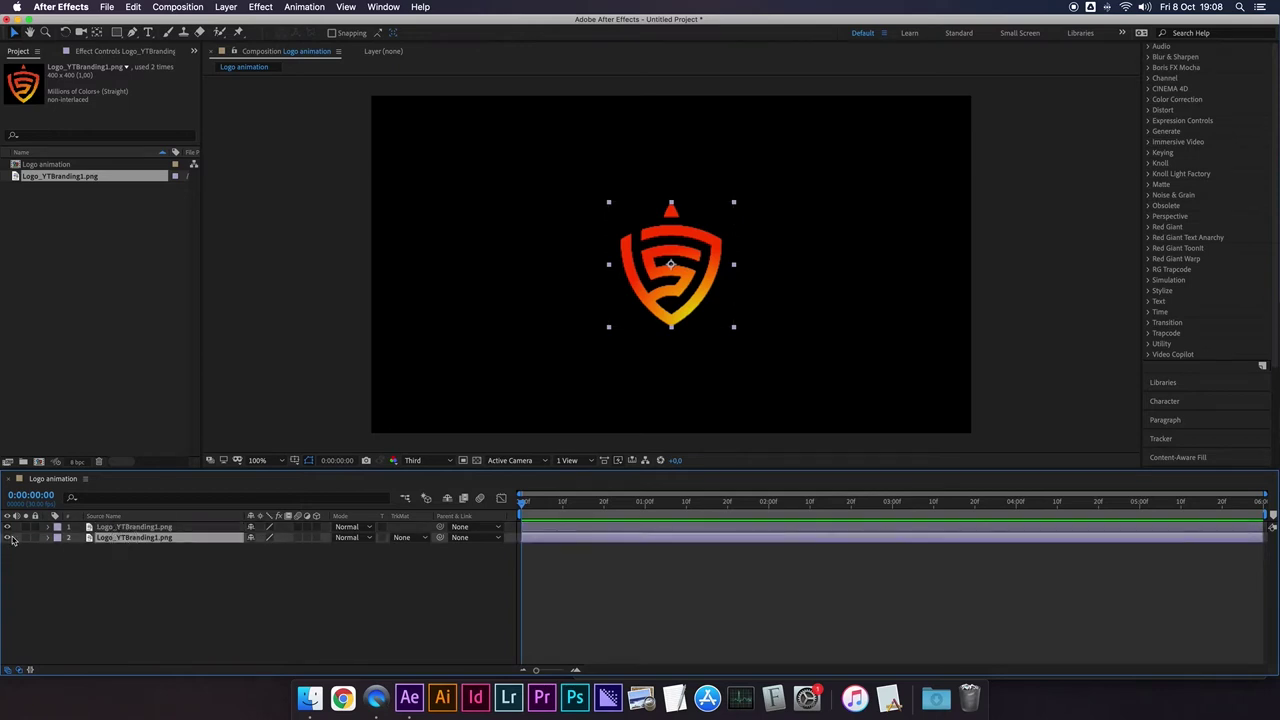
{"action": "left_click", "coordinate": [6, 538]}
{"action": "left_click", "coordinate": [120, 527]}
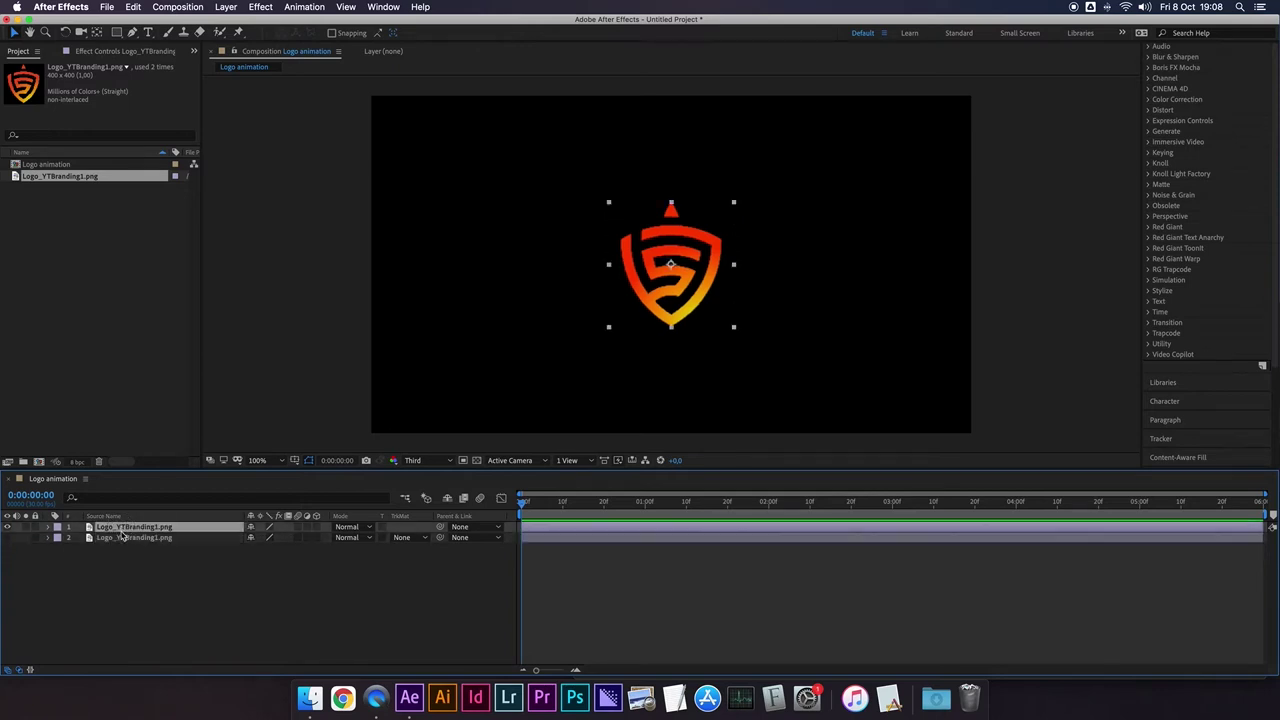
Step: Auto-trace the top logo layer's outline into mask paths from the Layer menu
{"action": "left_click", "coordinate": [227, 7]}
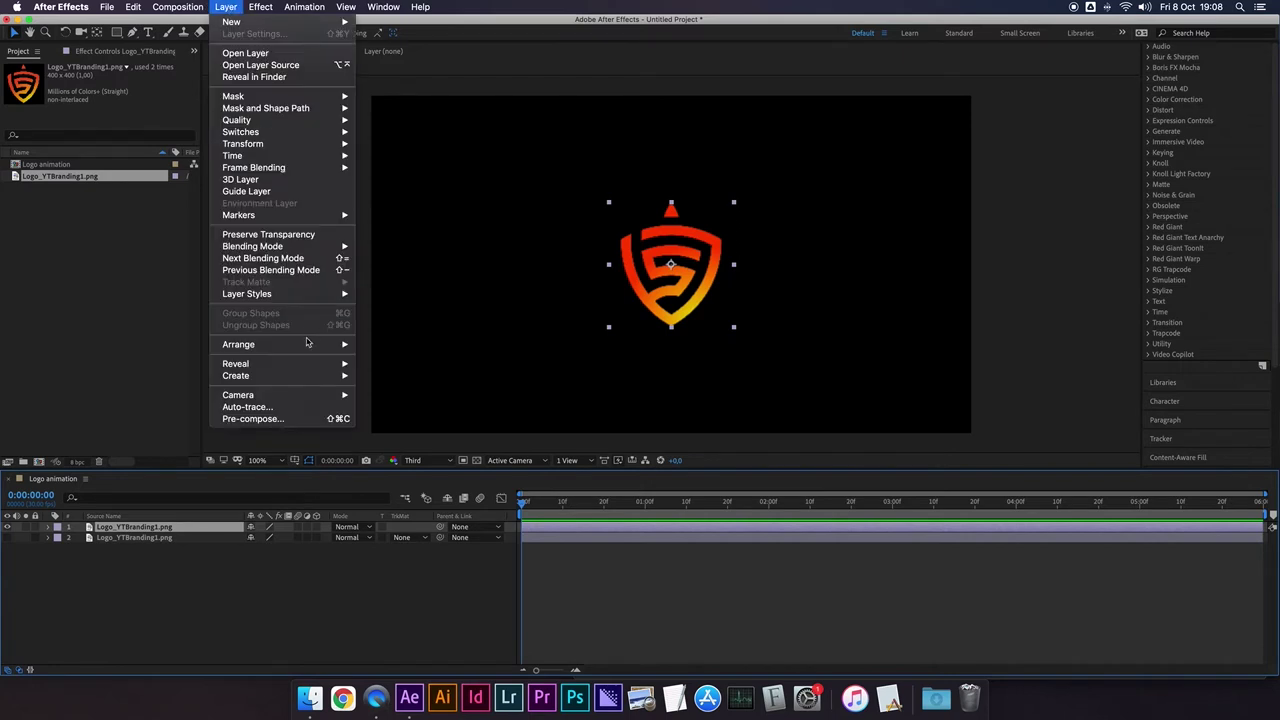
{"action": "left_click", "coordinate": [247, 407]}
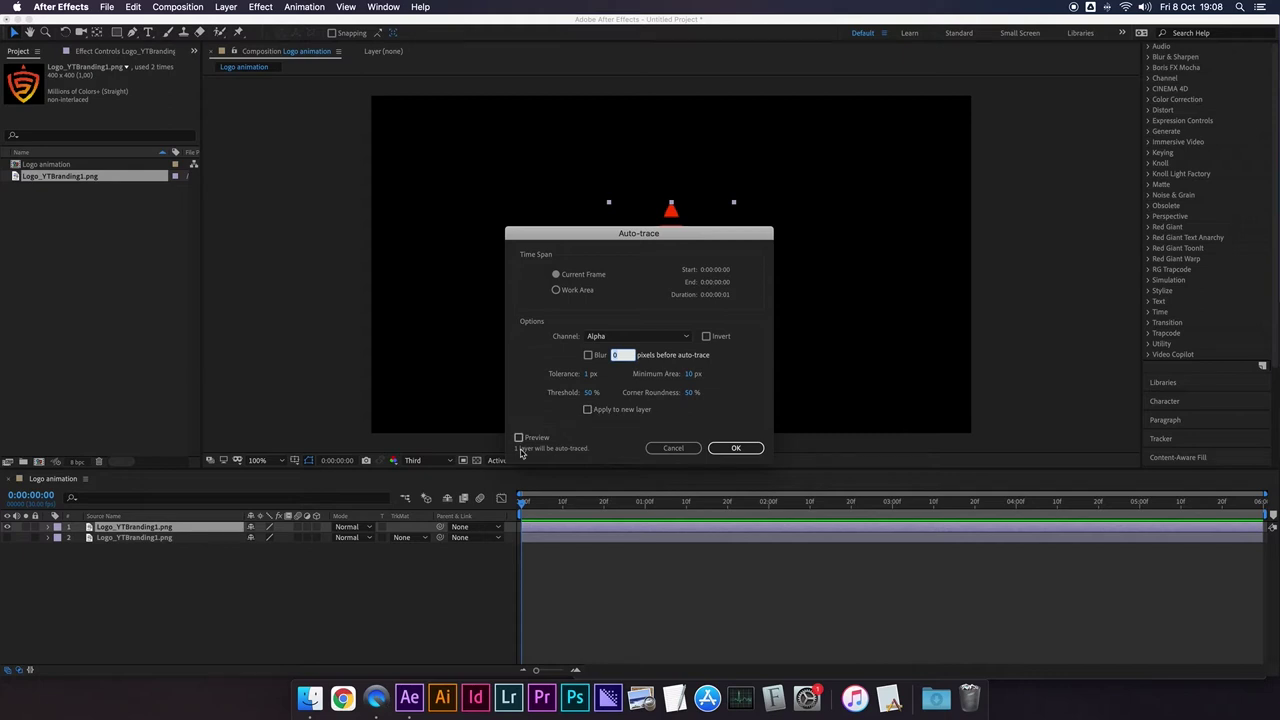
{"action": "left_click", "coordinate": [713, 451]}
{"action": "left_click", "coordinate": [736, 448]}
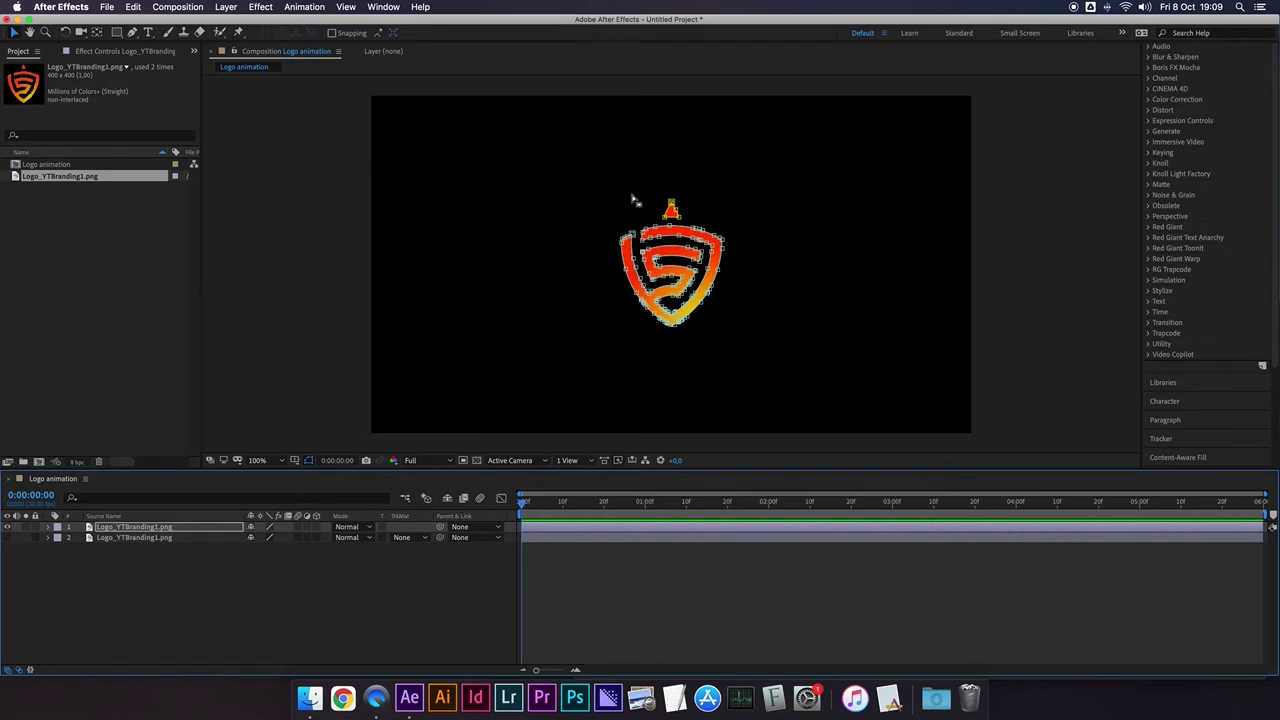
{"action": "left_click", "coordinate": [551, 241]}
{"action": "left_click", "coordinate": [417, 240]}
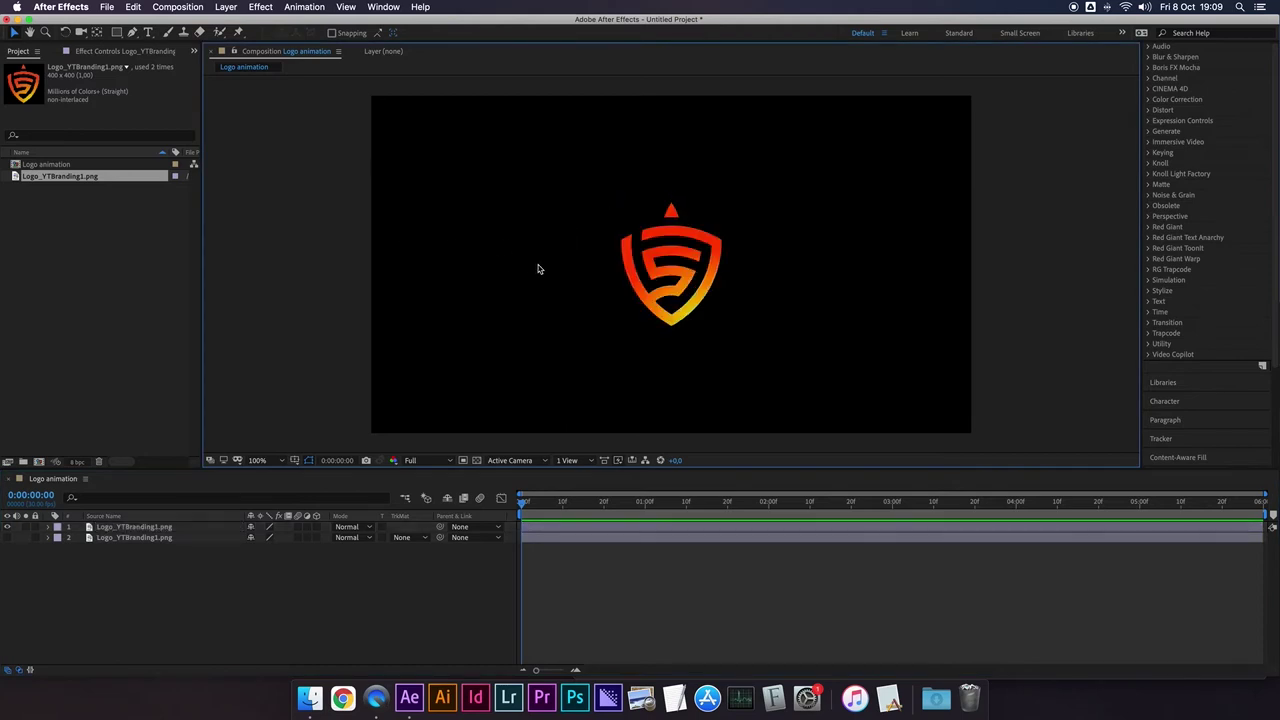
{"action": "left_click", "coordinate": [160, 527]}
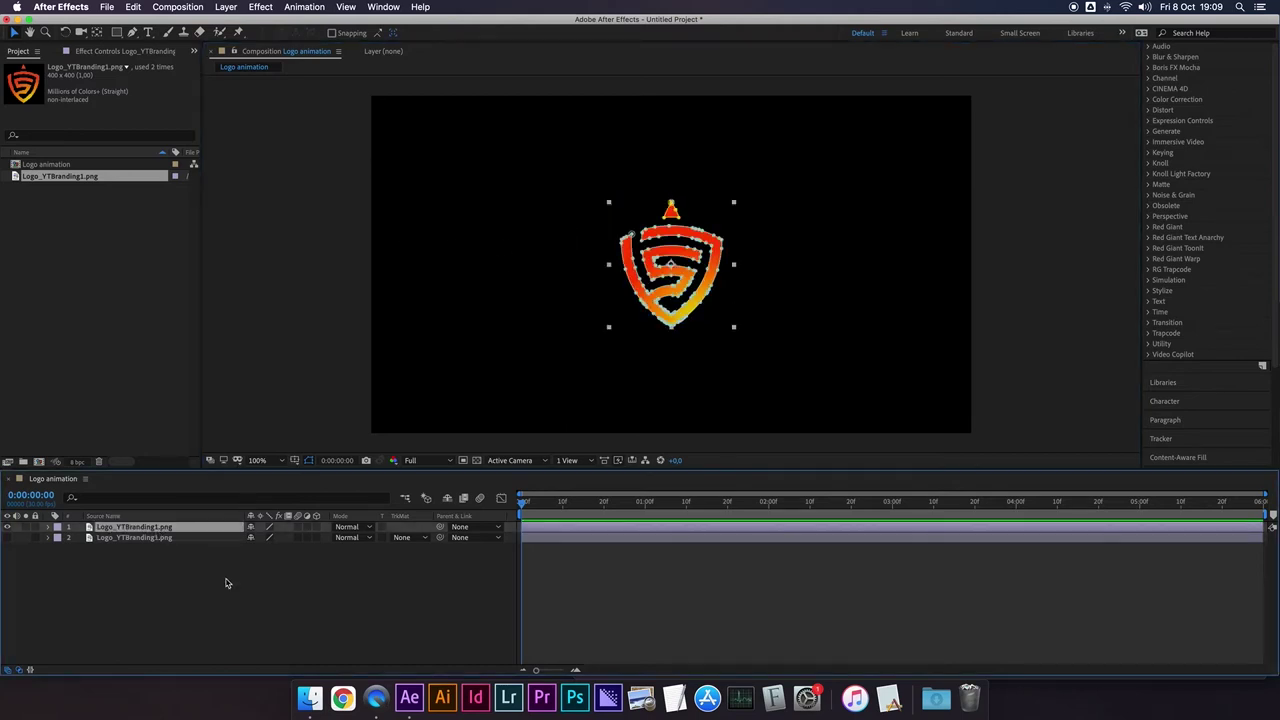
{"action": "left_click", "coordinate": [375, 582]}
{"action": "right_click", "coordinate": [337, 592]}
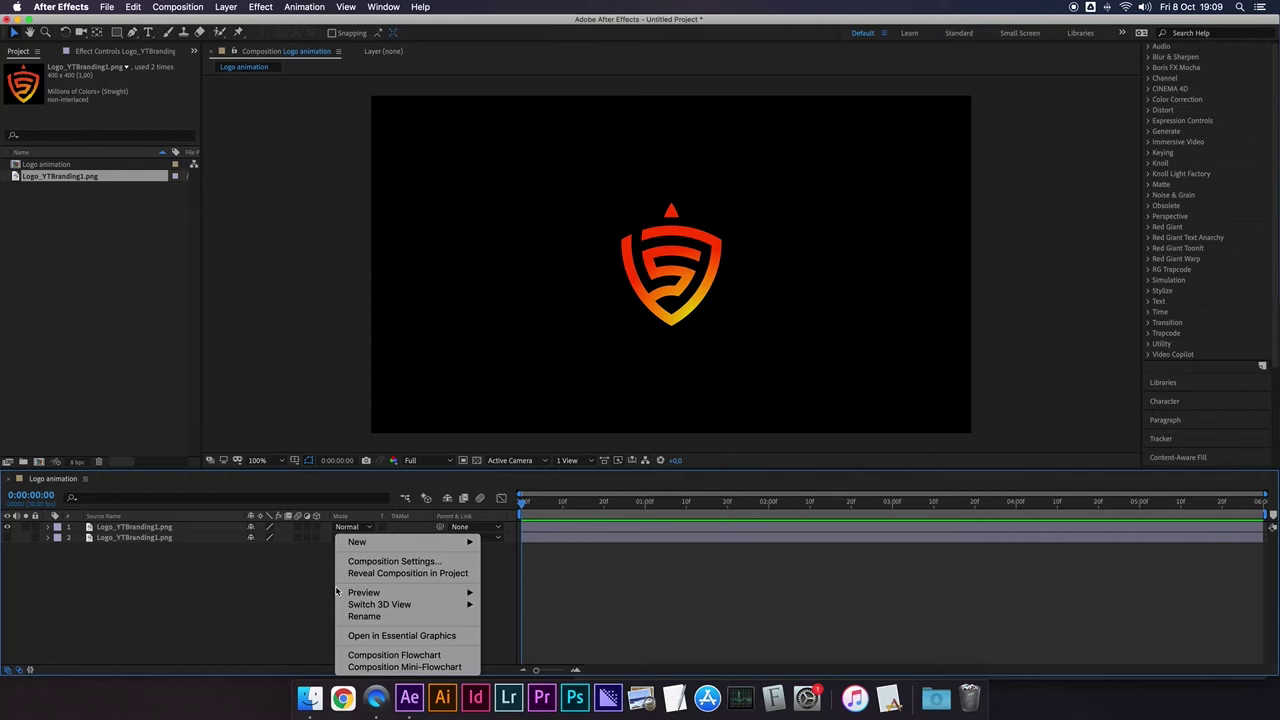
Step: Add a black 1920×1080 solid named ANIMAZIONE and move it beneath the logo layers
{"action": "mouse_move", "coordinate": [370, 545]}
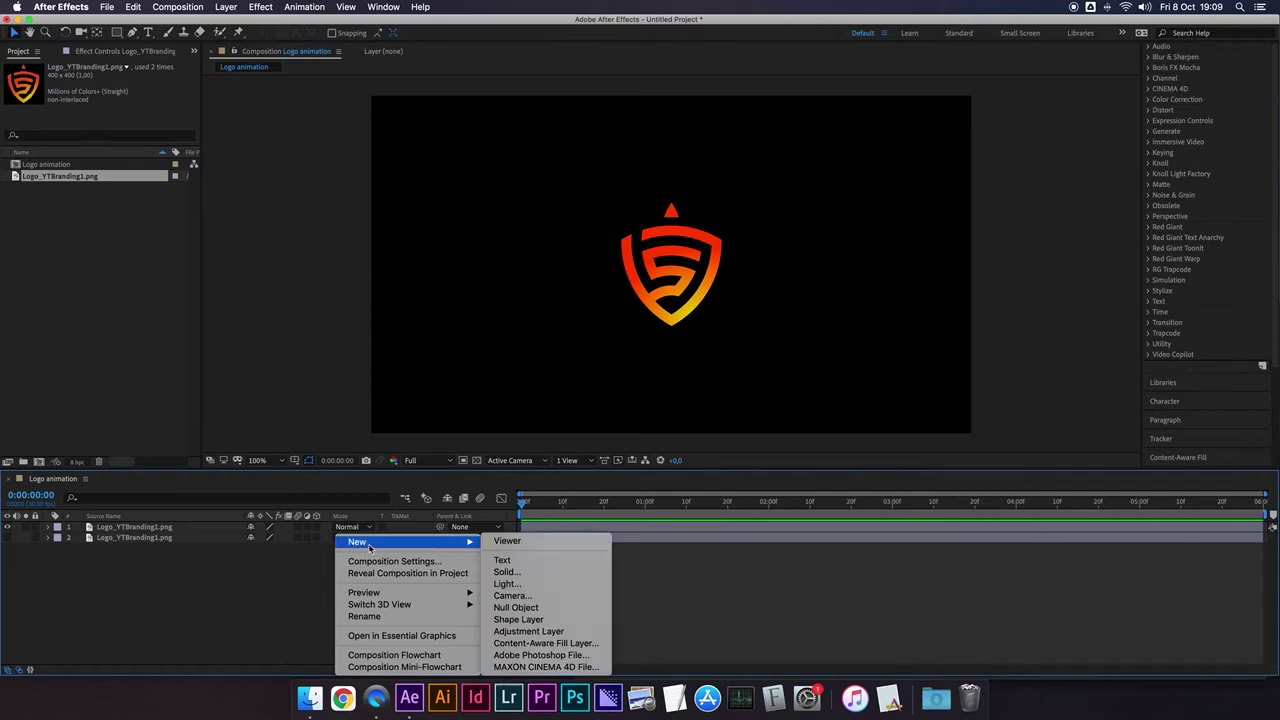
{"action": "left_click", "coordinate": [506, 573]}
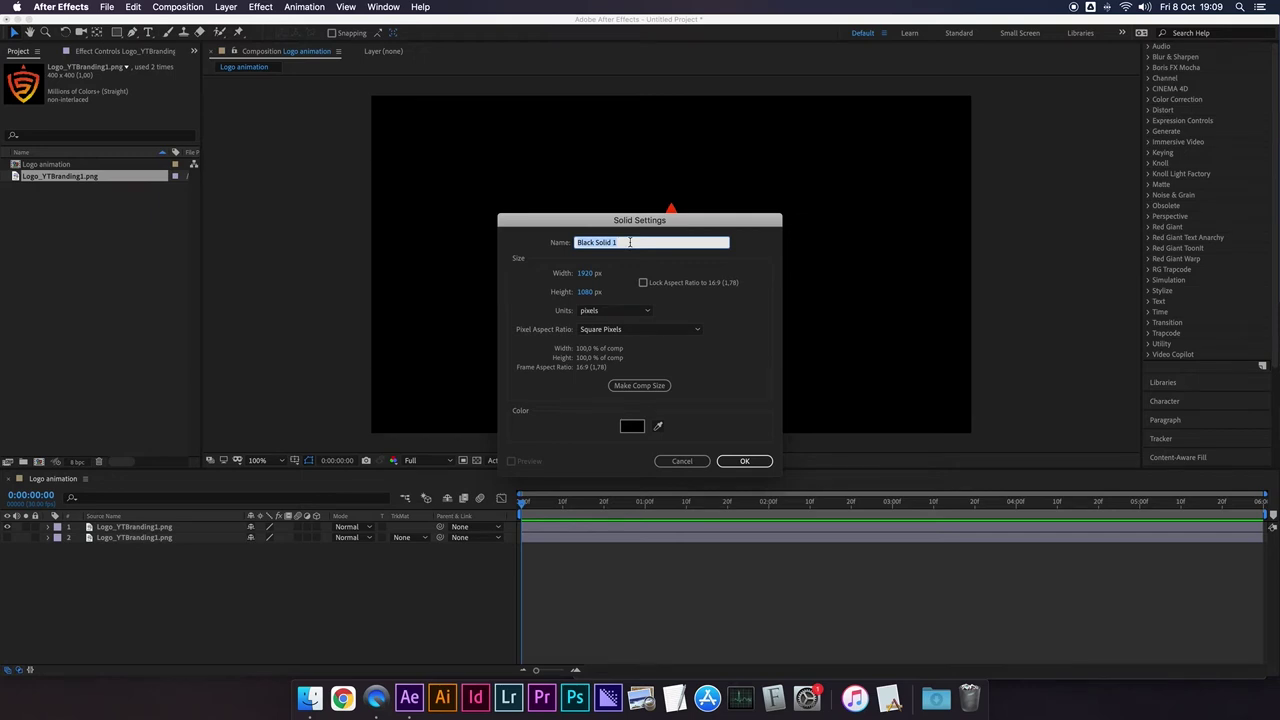
{"action": "type", "text": "ANIMAZIONE"}
{"action": "key", "text": "Return"}
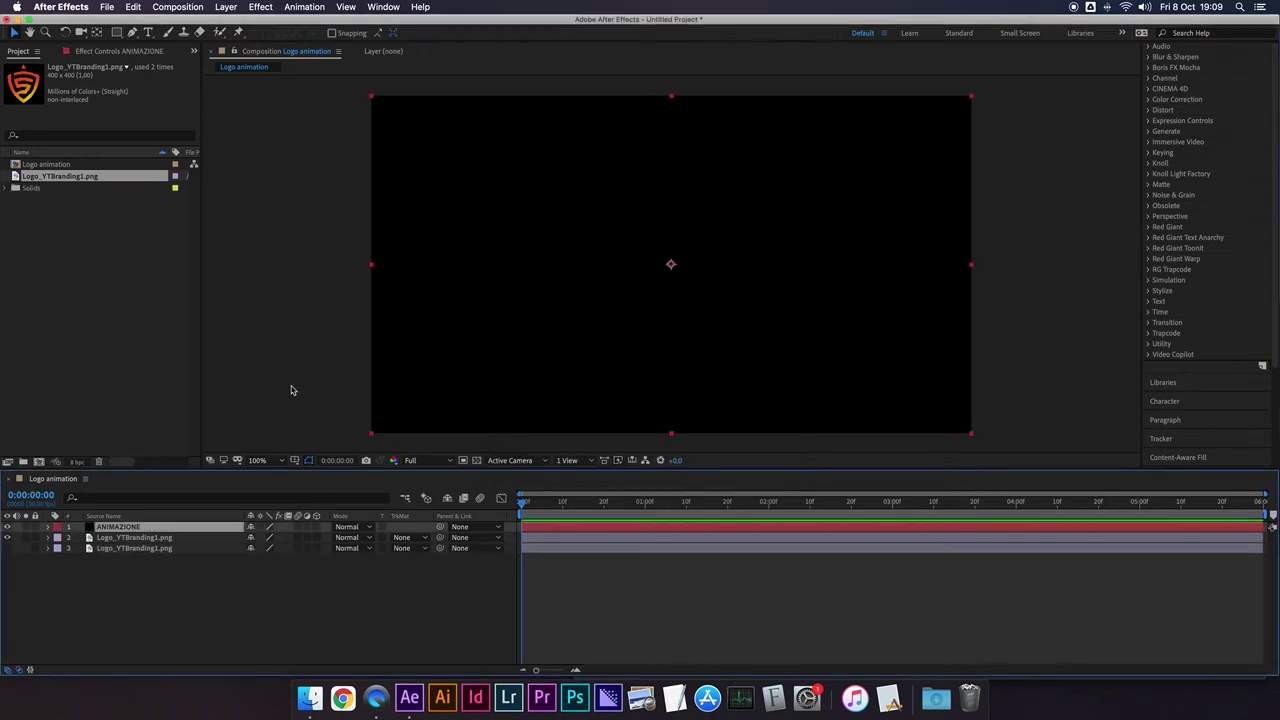
{"action": "left_click_drag", "start_coordinate": [148, 531], "coordinate": [157, 556]}
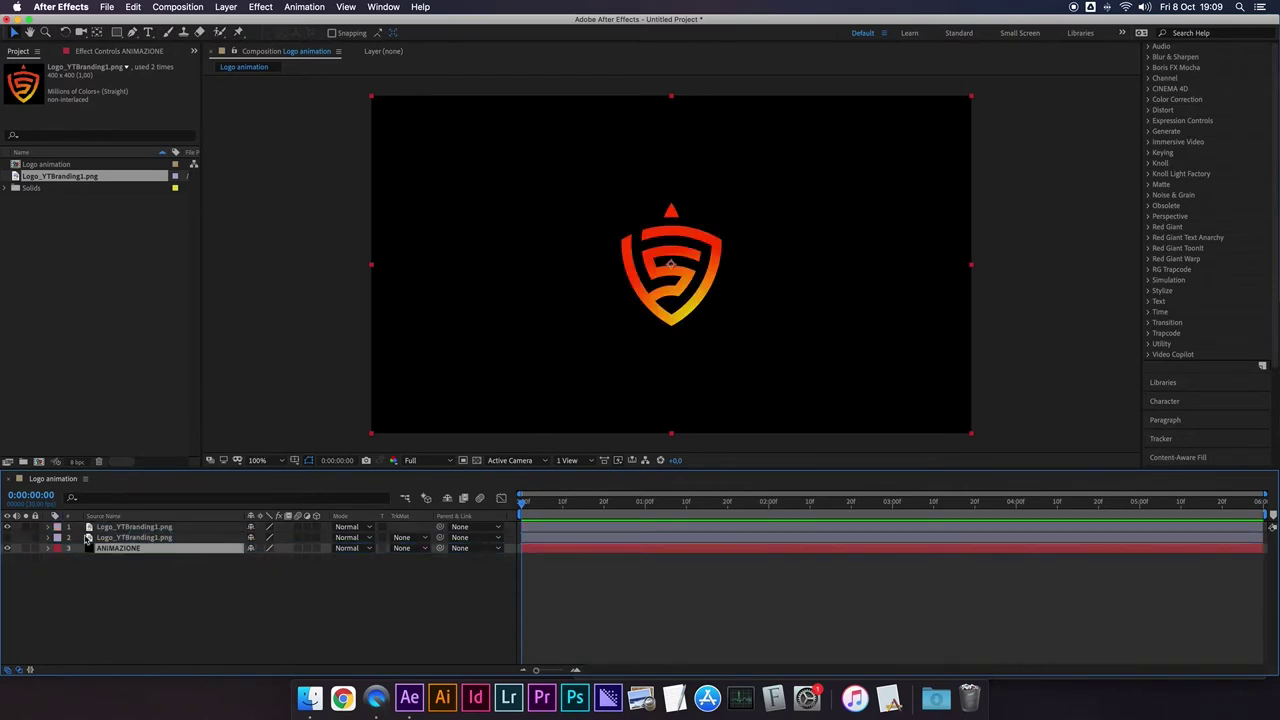
{"action": "left_click", "coordinate": [110, 526]}
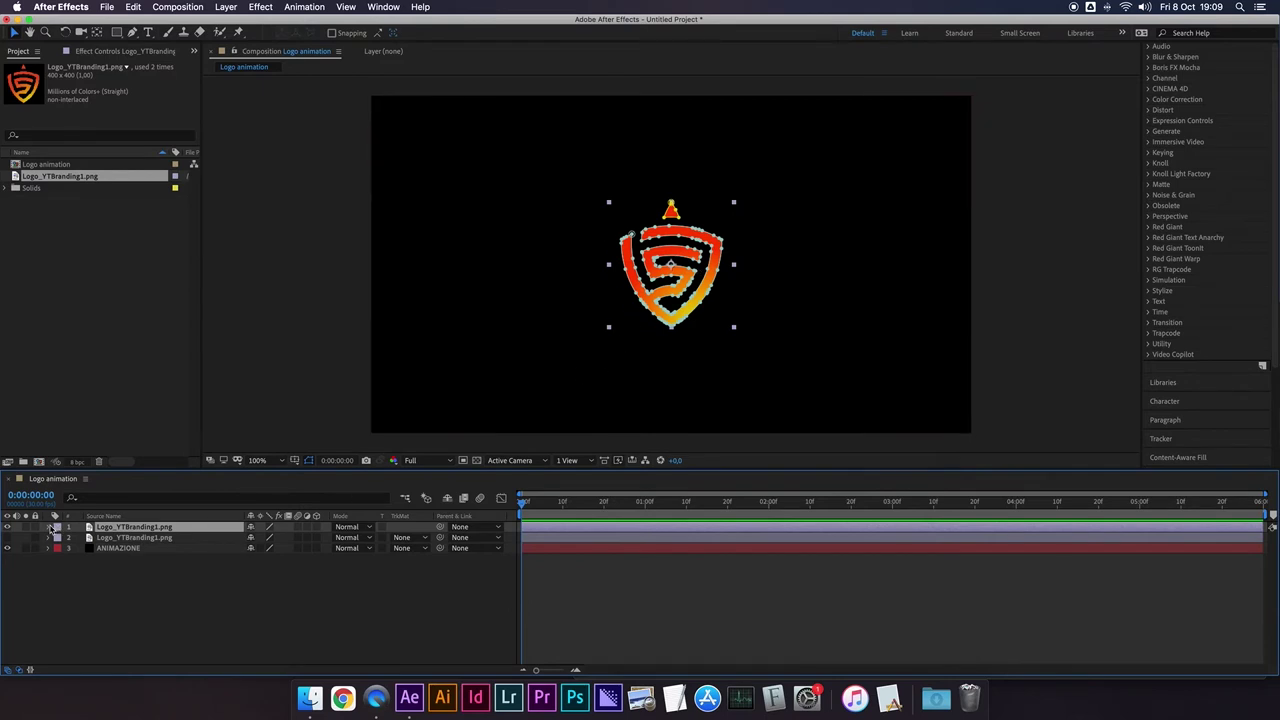
Step: Paste the traced logo masks onto the ANIMAZIONE solid
{"action": "left_click", "coordinate": [50, 527]}
{"action": "left_click", "coordinate": [76, 538]}
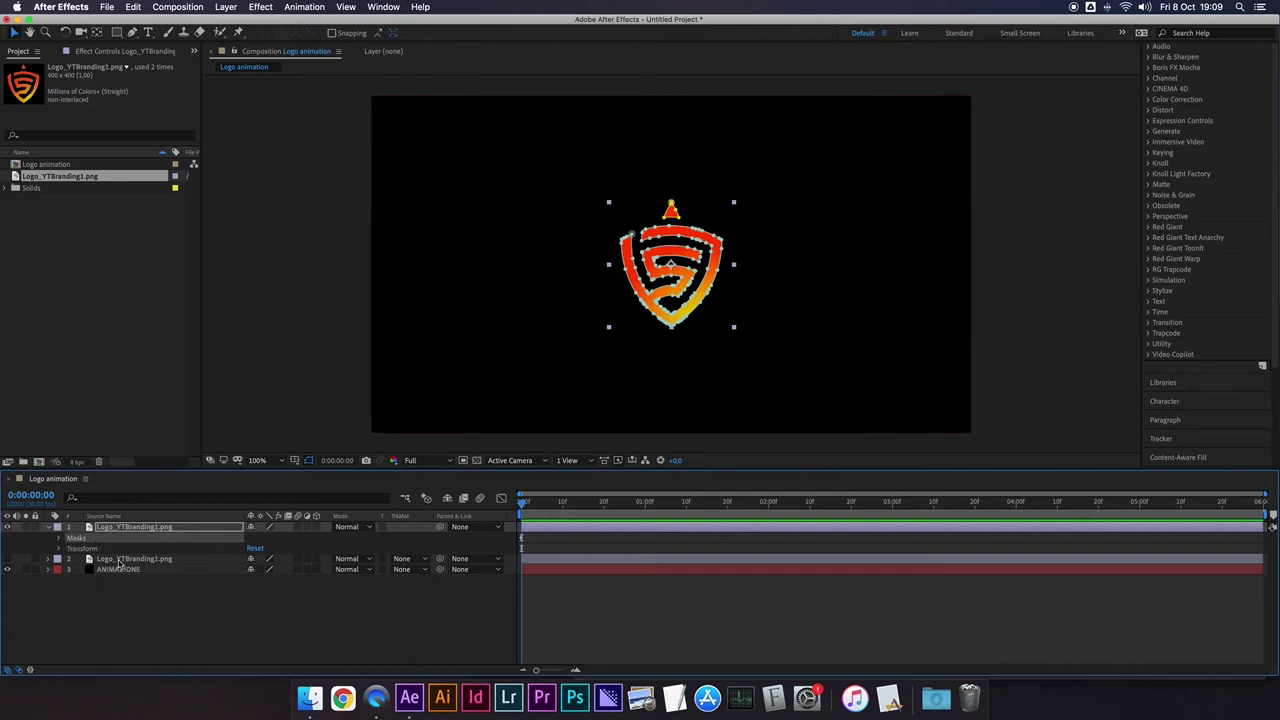
{"action": "left_click", "coordinate": [49, 569]}
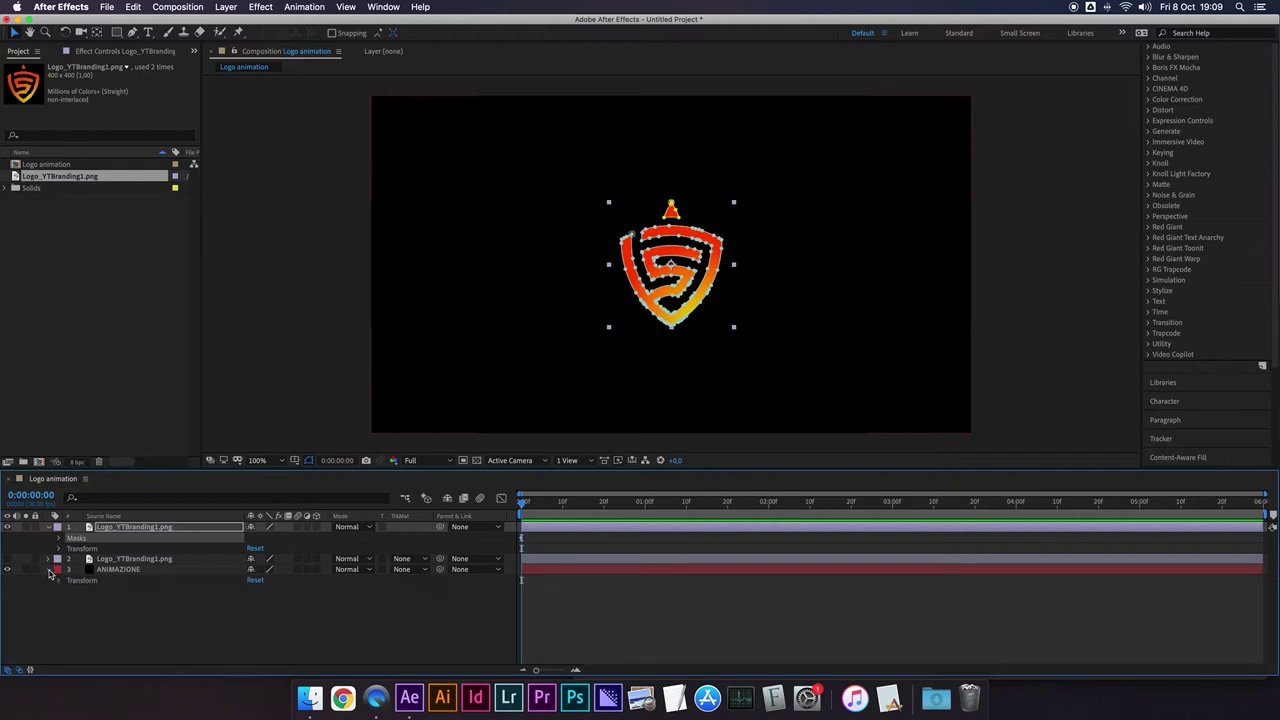
{"action": "left_click", "coordinate": [102, 569]}
{"action": "key", "text": "ctrl+v"}
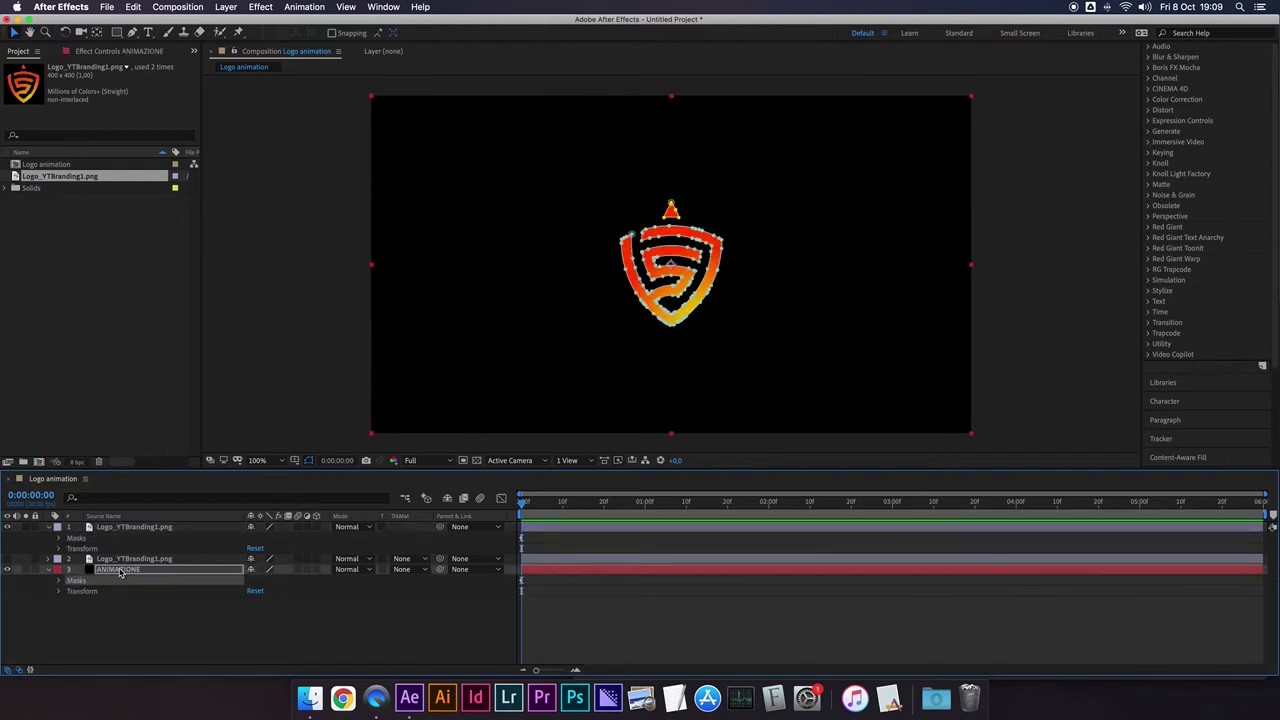
Step: Delete the top logo image layer and select ANIMAZIONE's Masks group to show the outlines
{"action": "left_click", "coordinate": [108, 527]}
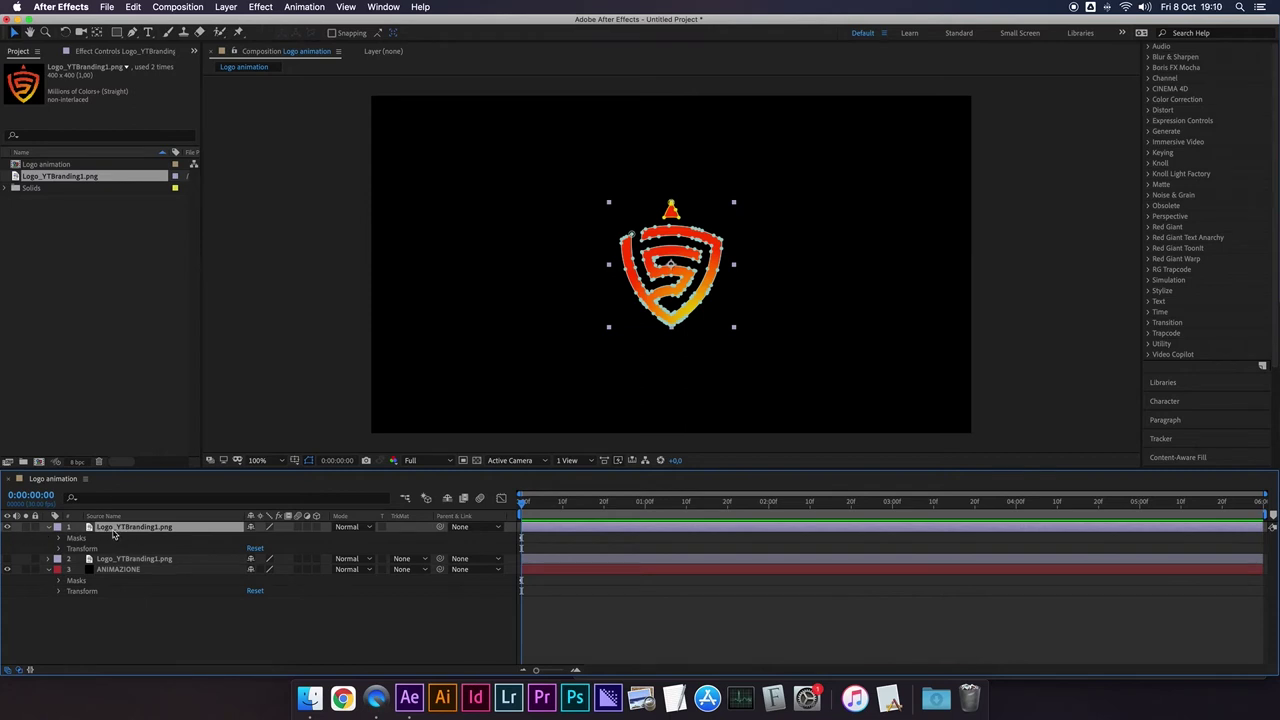
{"action": "key", "text": "Delete"}
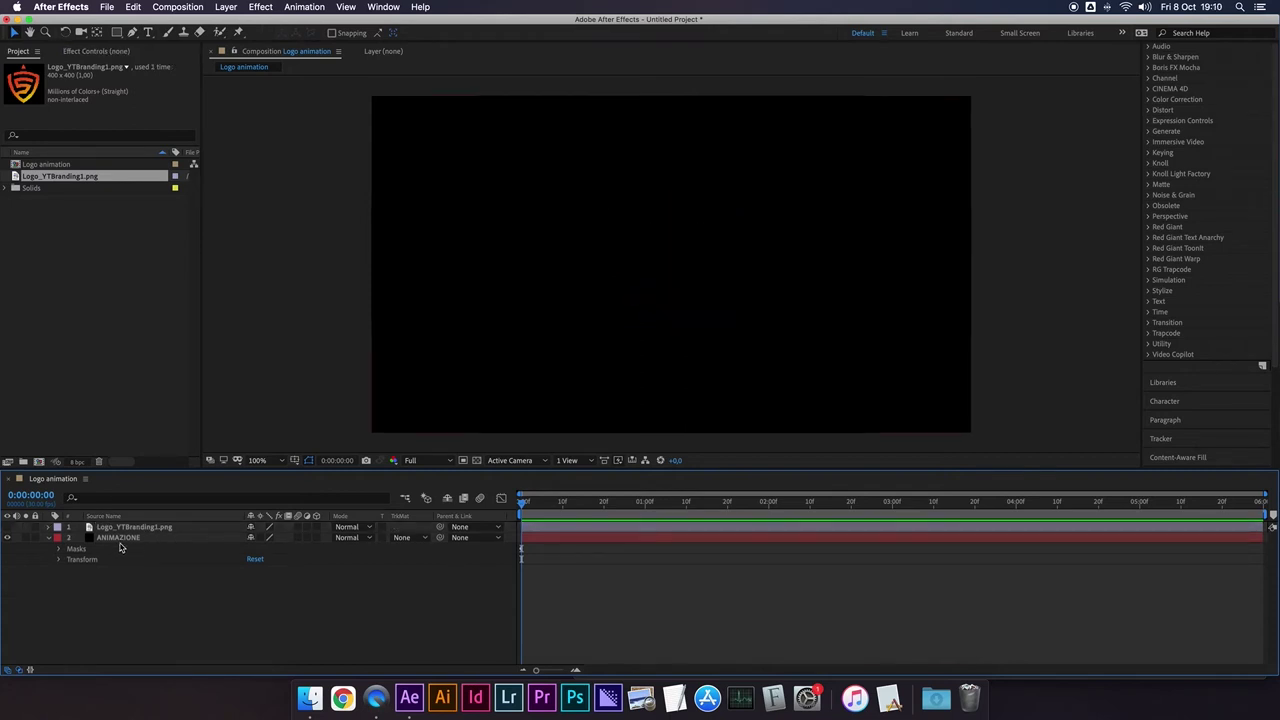
{"action": "left_click", "coordinate": [122, 539]}
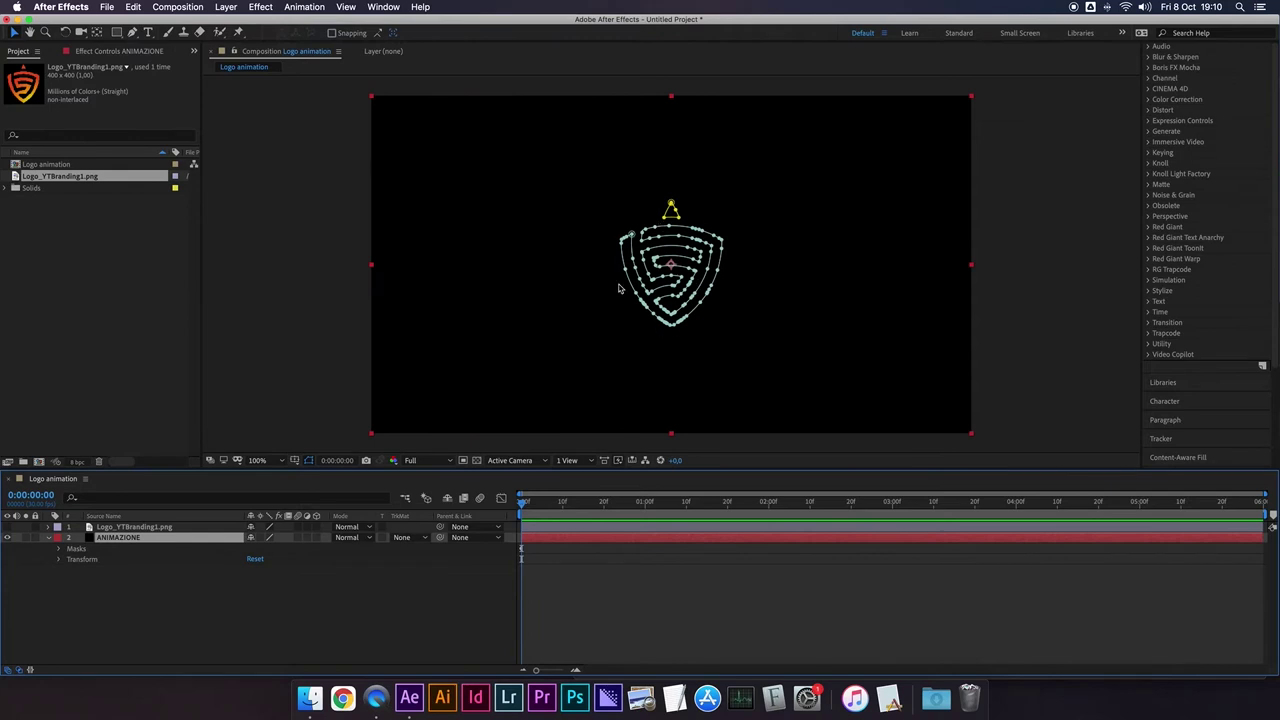
{"action": "left_click", "coordinate": [76, 550]}
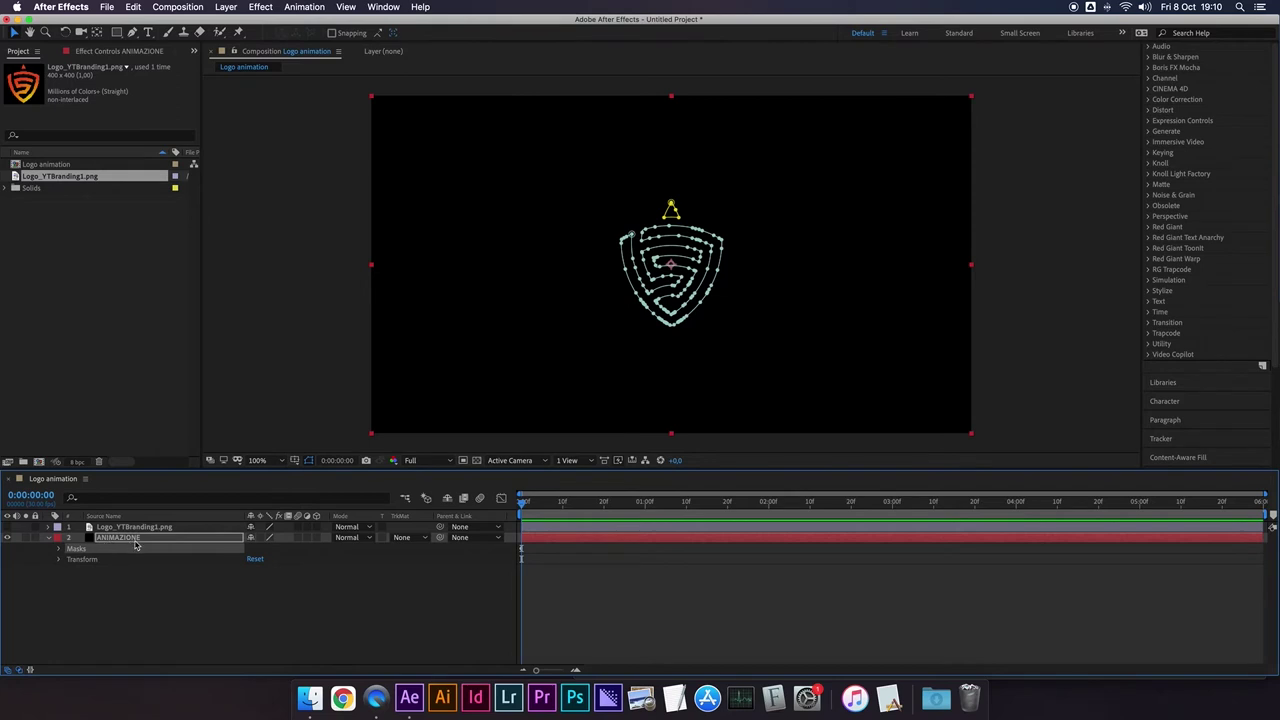
{"action": "left_click", "coordinate": [157, 620]}
{"action": "left_click", "coordinate": [81, 372]}
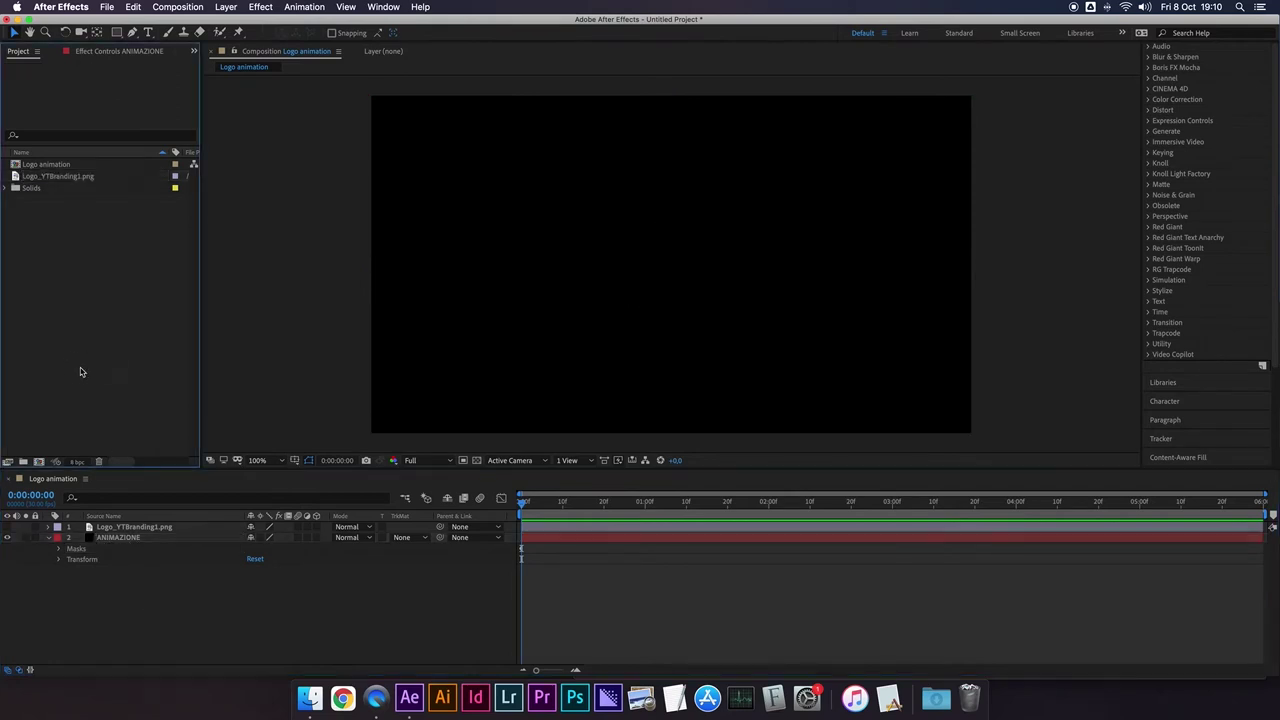
{"action": "left_click", "coordinate": [139, 537]}
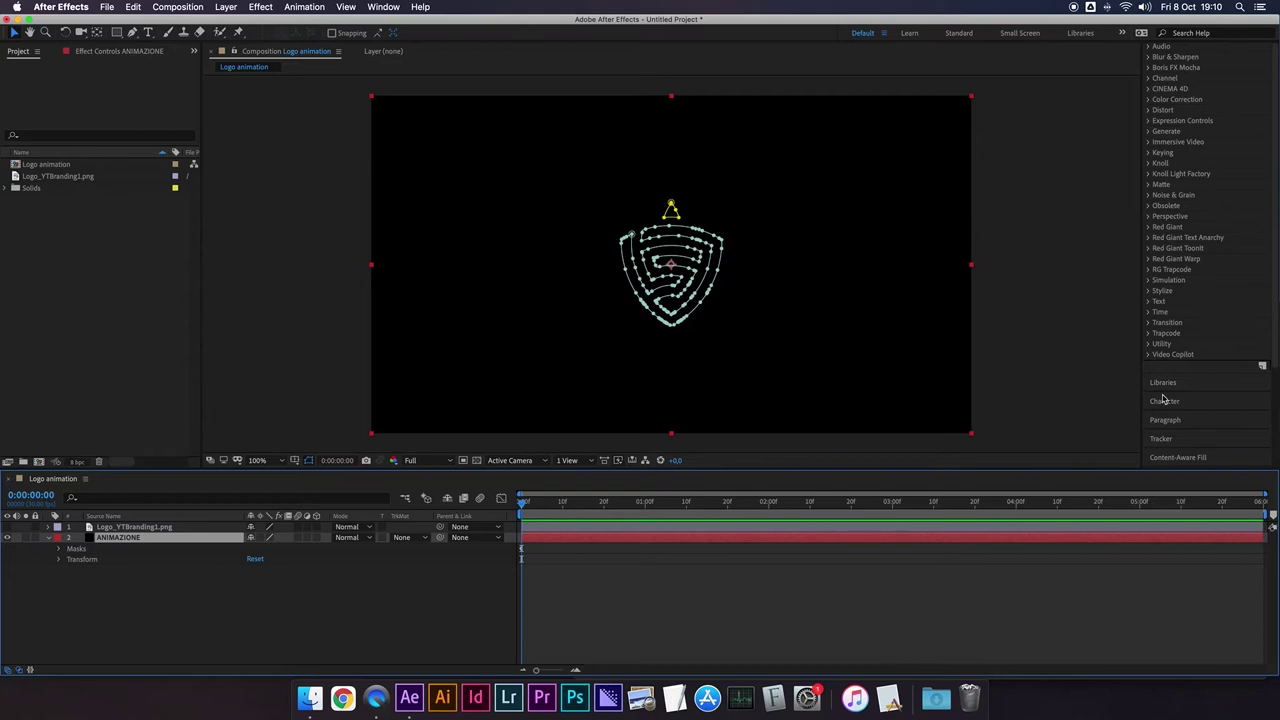
{"action": "scroll", "coordinate": [1193, 140], "scroll_direction": "up", "scroll_amount": 5}
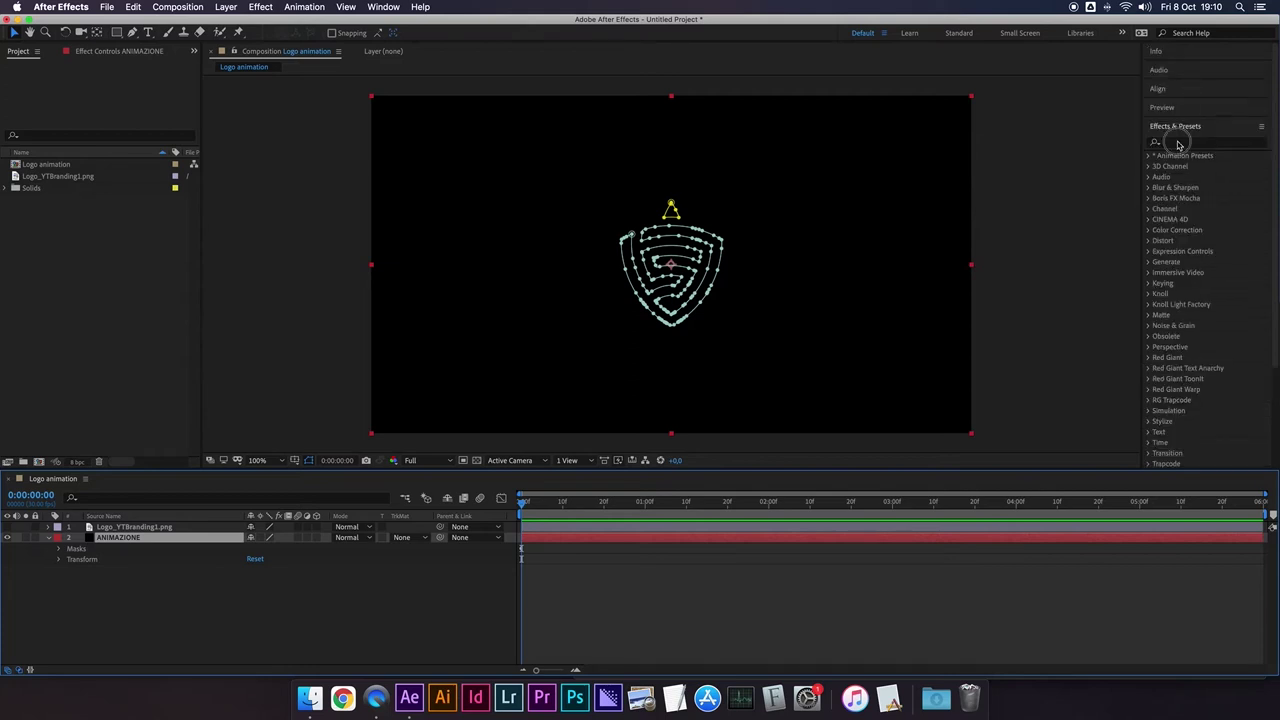
Step: Search effects for 'sab' and drag Video Copilot Saber onto the ANIMAZIONE layer
{"action": "left_click", "coordinate": [1178, 138]}
{"action": "type", "text": "sab"}
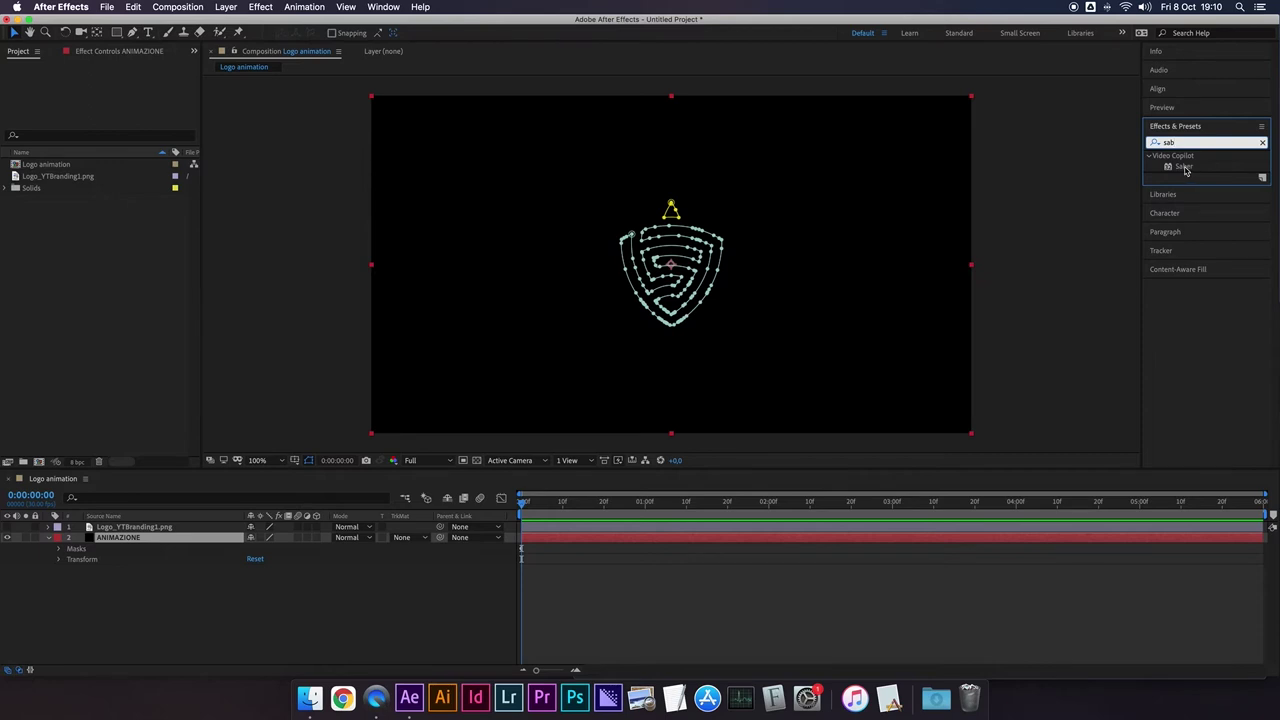
{"action": "mouse_move", "coordinate": [1185, 170]}
{"action": "left_mouse_down"}
{"action": "mouse_move", "coordinate": [256, 660]}
{"action": "mouse_move", "coordinate": [135, 543]}
{"action": "left_mouse_up"}
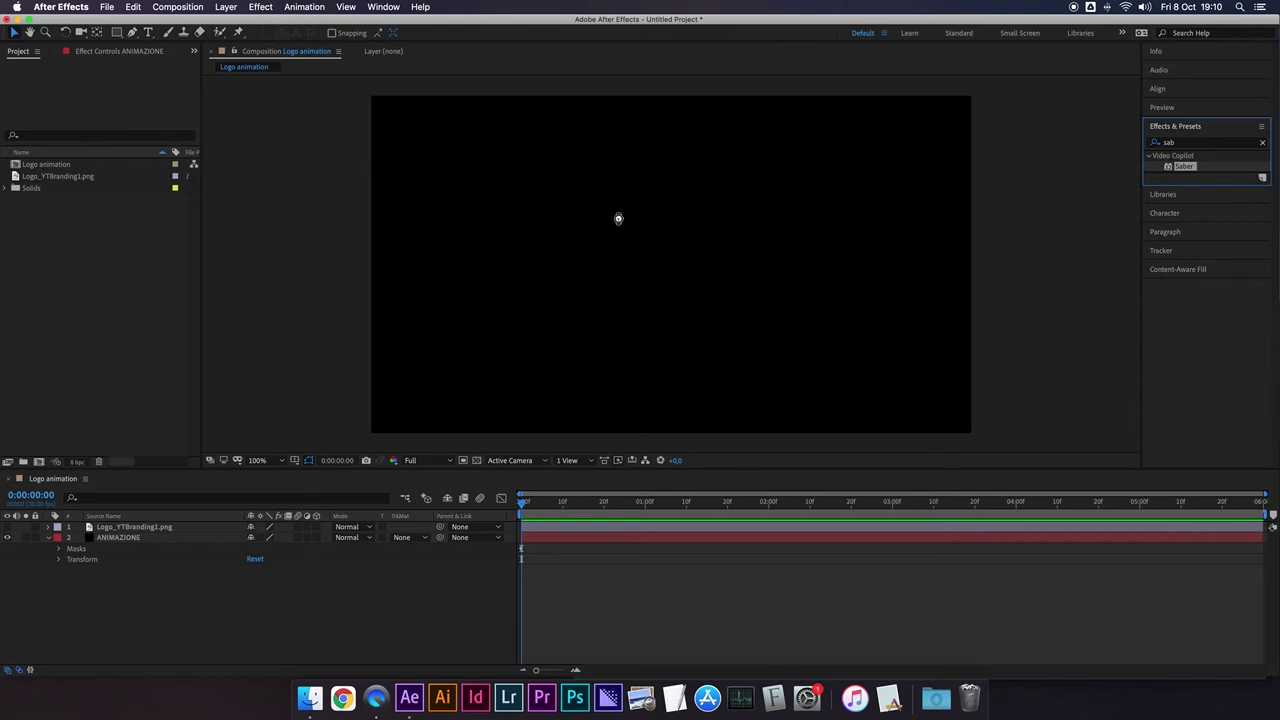
{"action": "left_click_drag", "start_coordinate": [660, 234], "coordinate": [660, 234]}
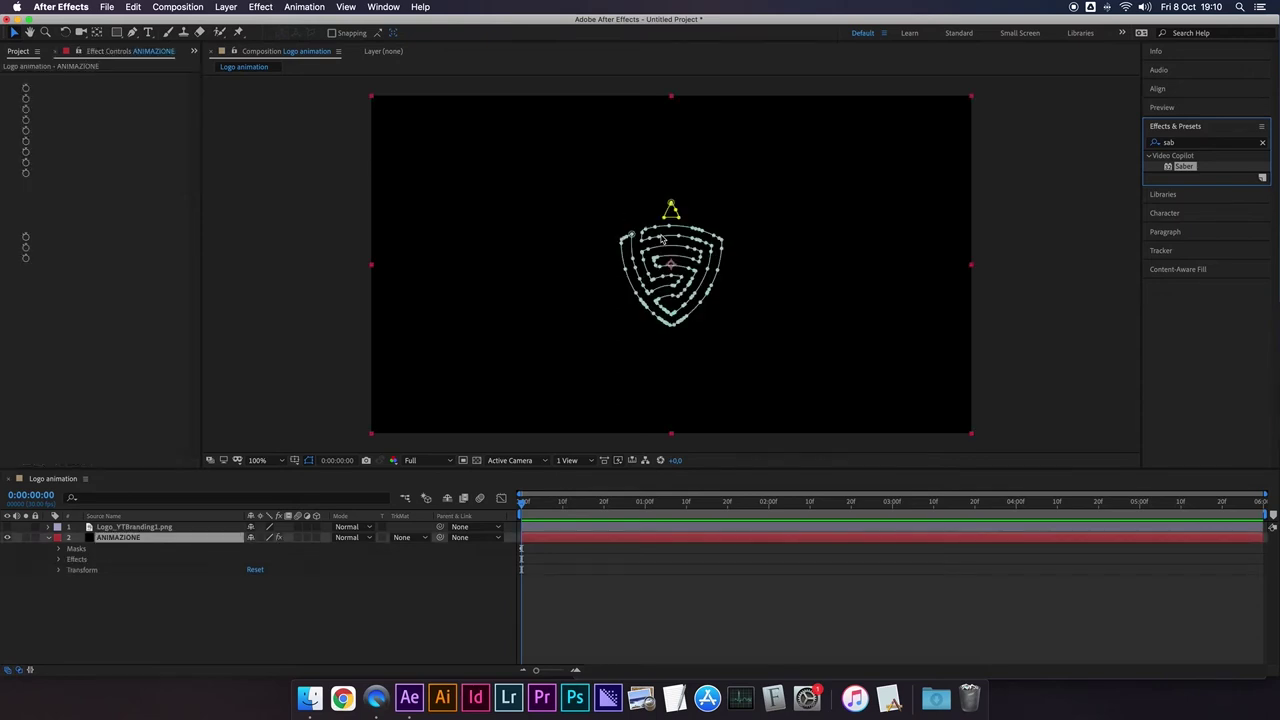
Step: Set Saber's Core Type to Layer Masks and apply the Burning preset
{"action": "key", "text": "period"}
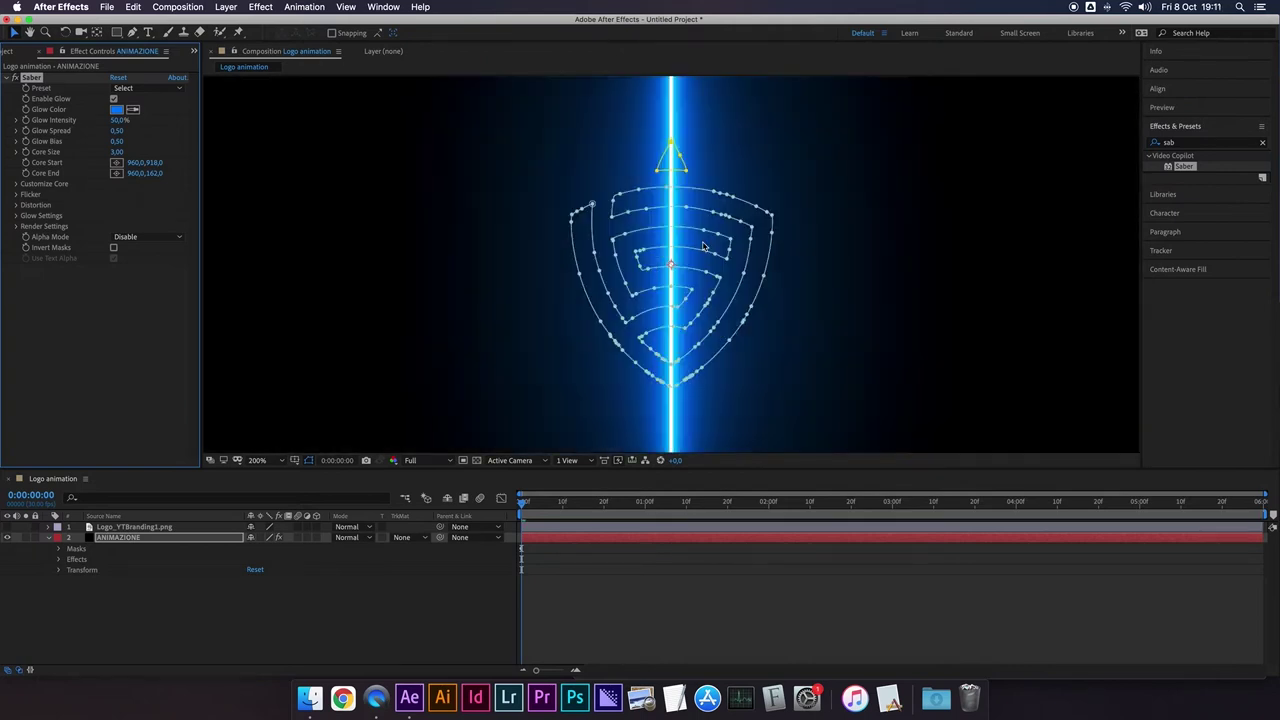
{"action": "key", "text": "comma"}
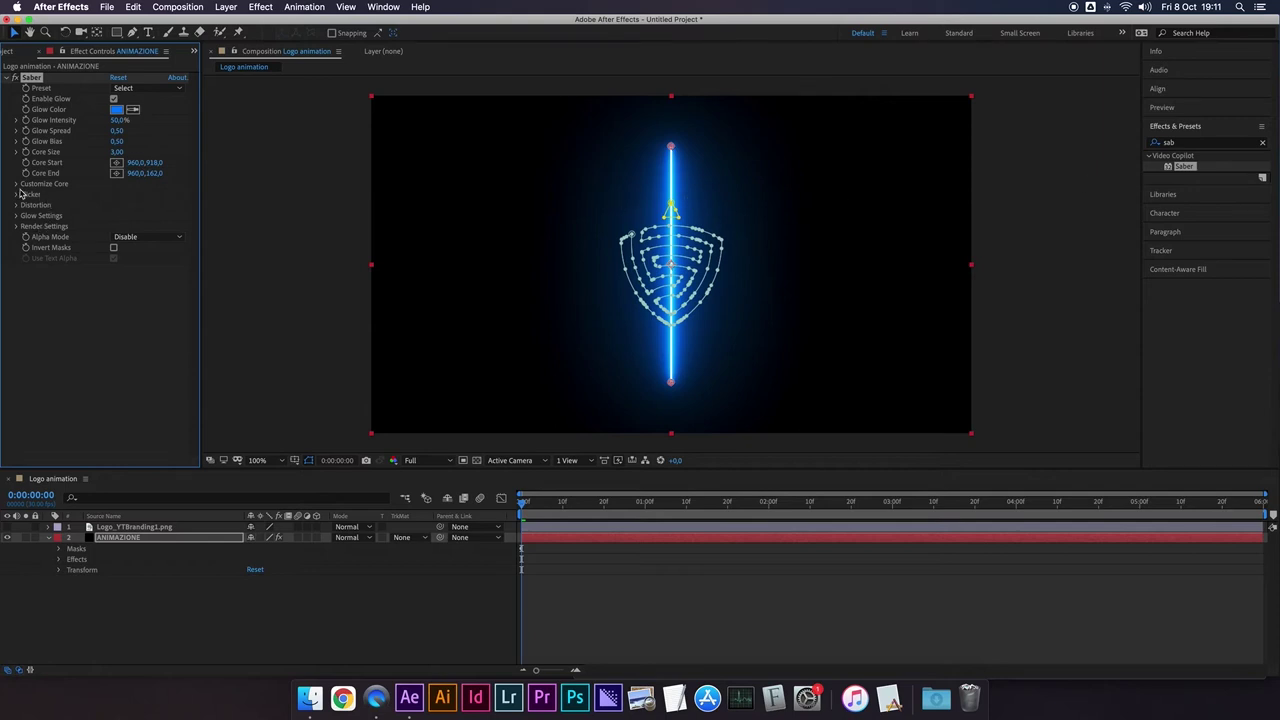
{"action": "left_click", "coordinate": [16, 185]}
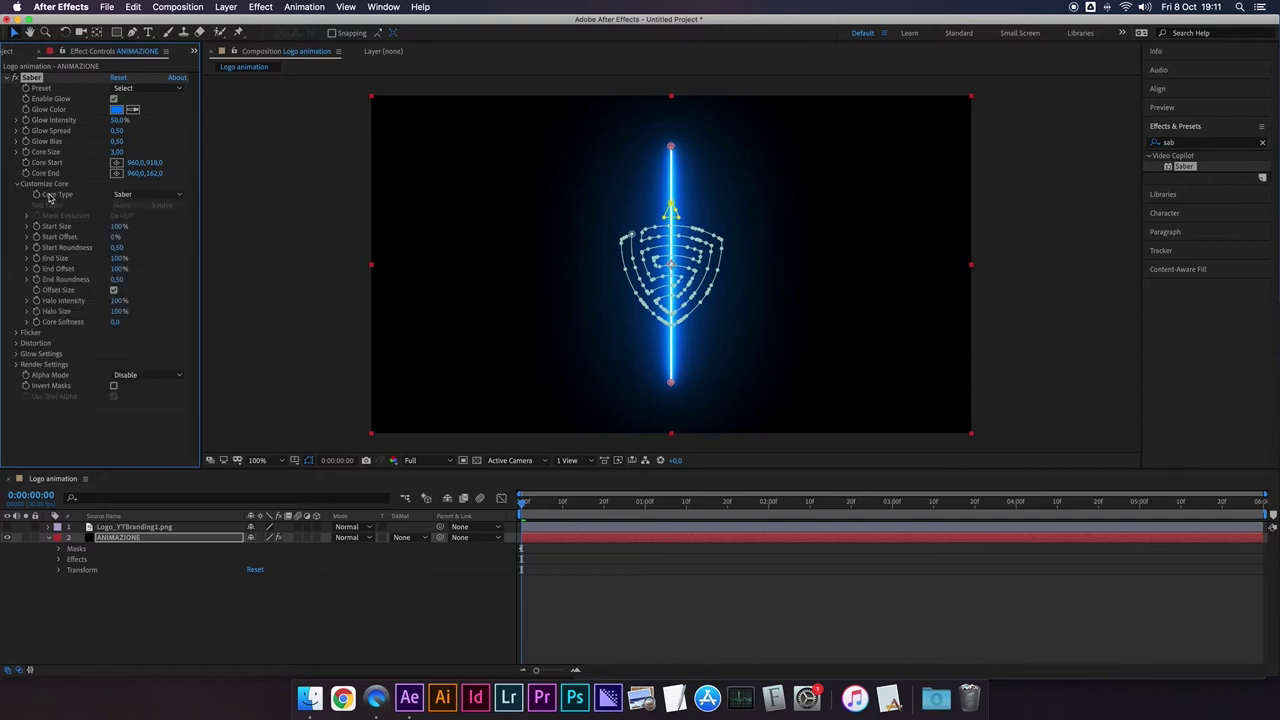
{"action": "left_click", "coordinate": [150, 195]}
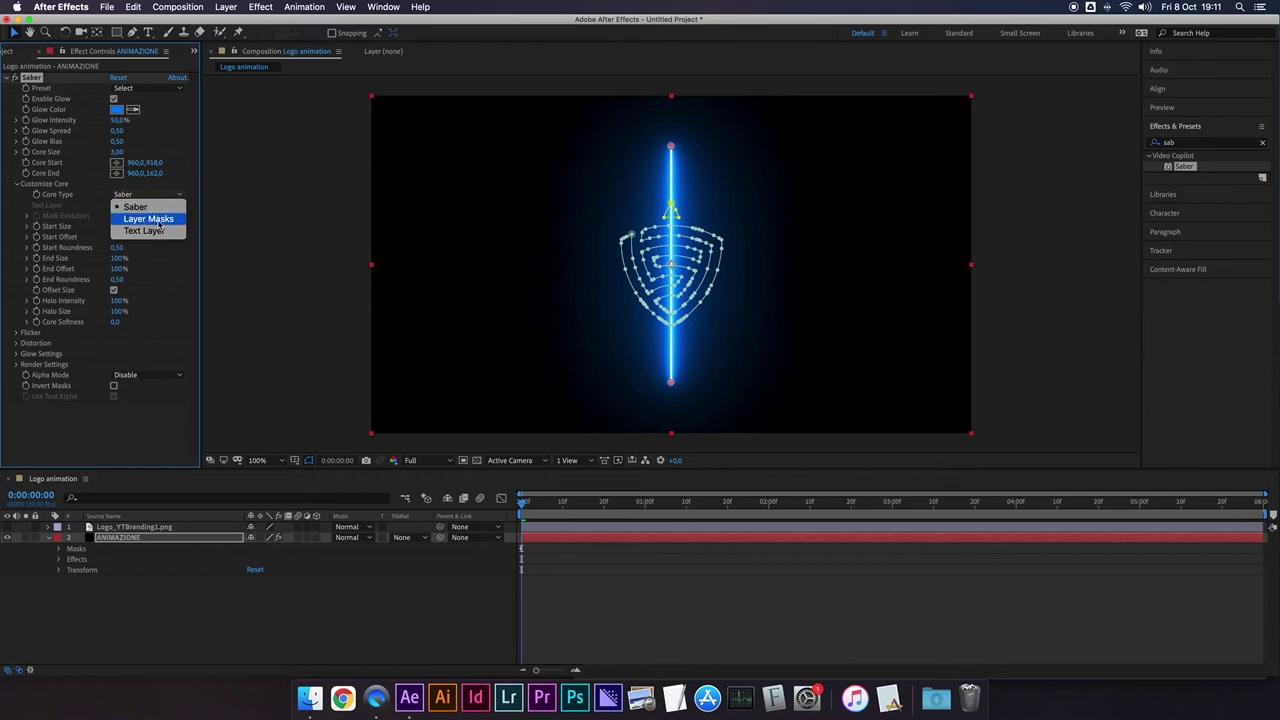
{"action": "left_click", "coordinate": [158, 219]}
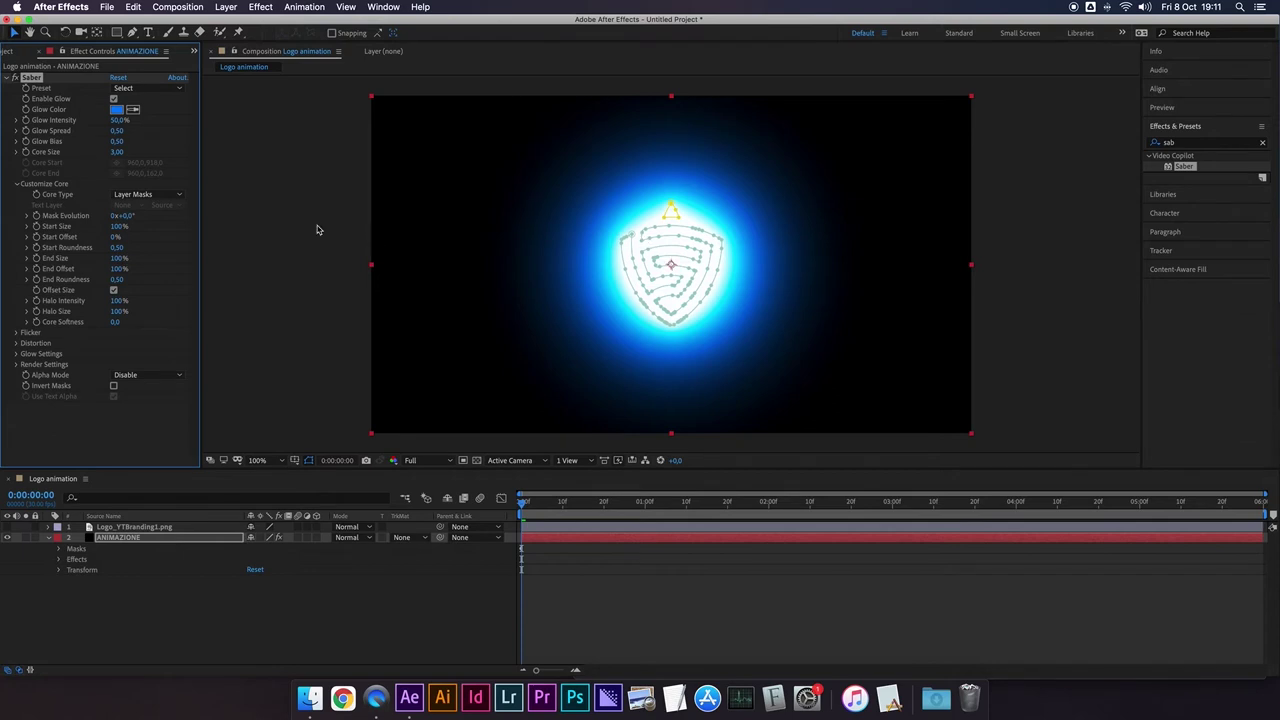
{"action": "left_click", "coordinate": [155, 88]}
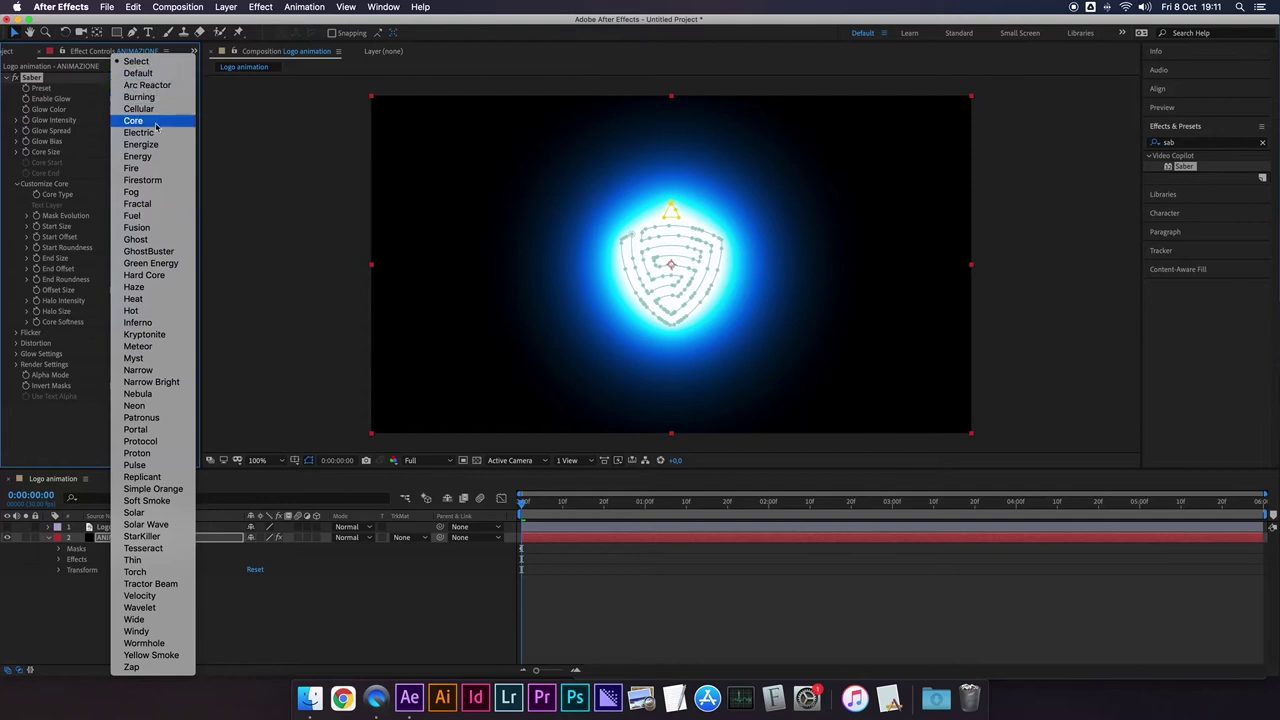
{"action": "left_click", "coordinate": [140, 97]}
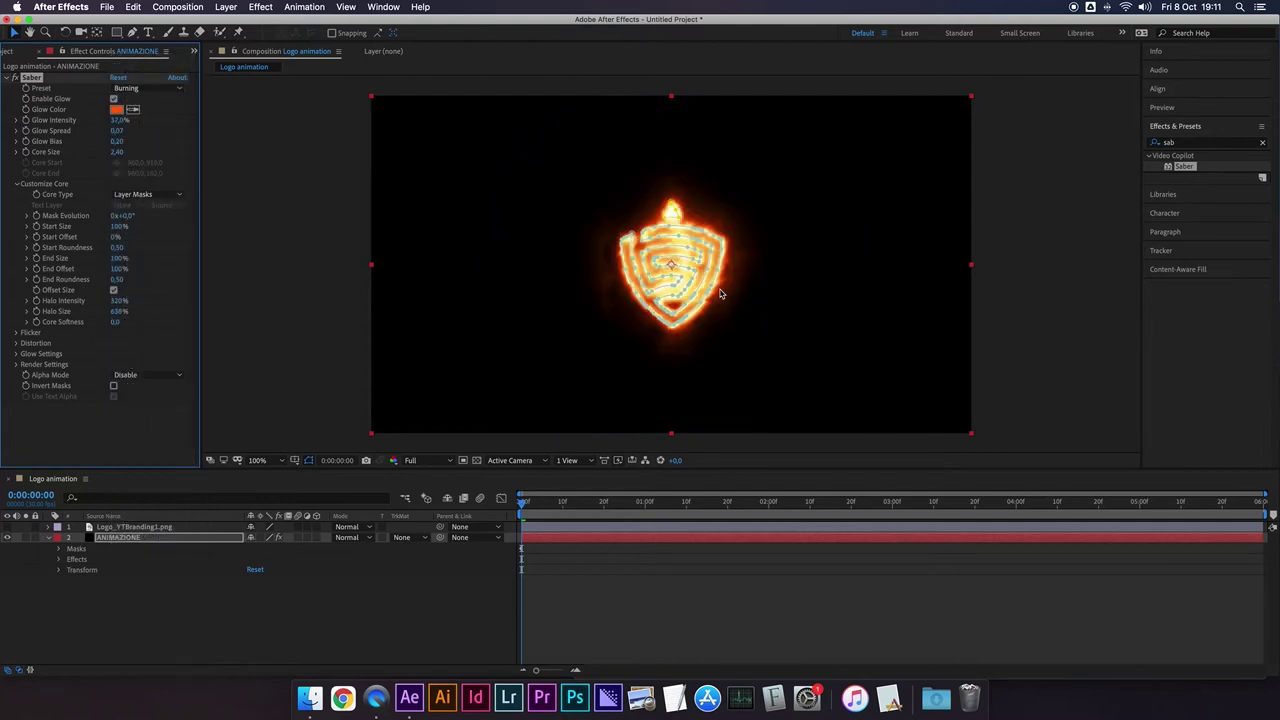
Step: Try the Hard Core preset, then switch Saber to Solar and lower Glow Intensity to 28%
{"action": "left_click", "coordinate": [331, 262]}
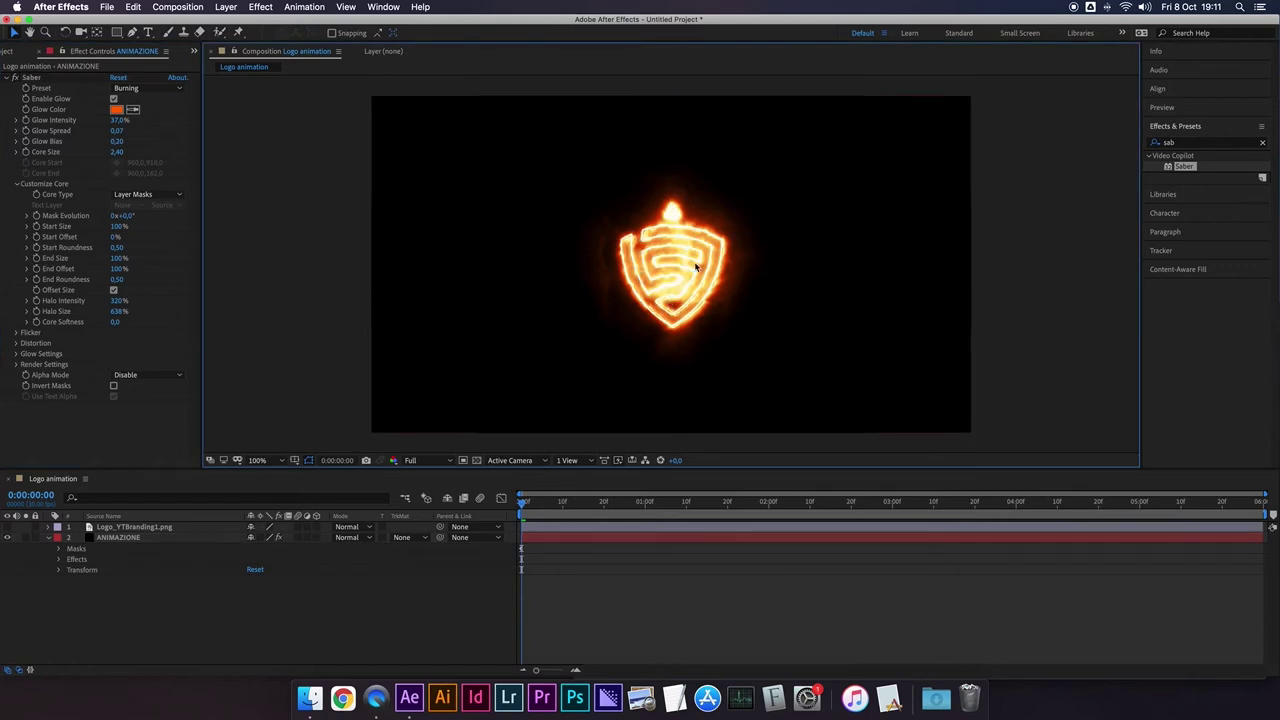
{"action": "key", "text": "period"}
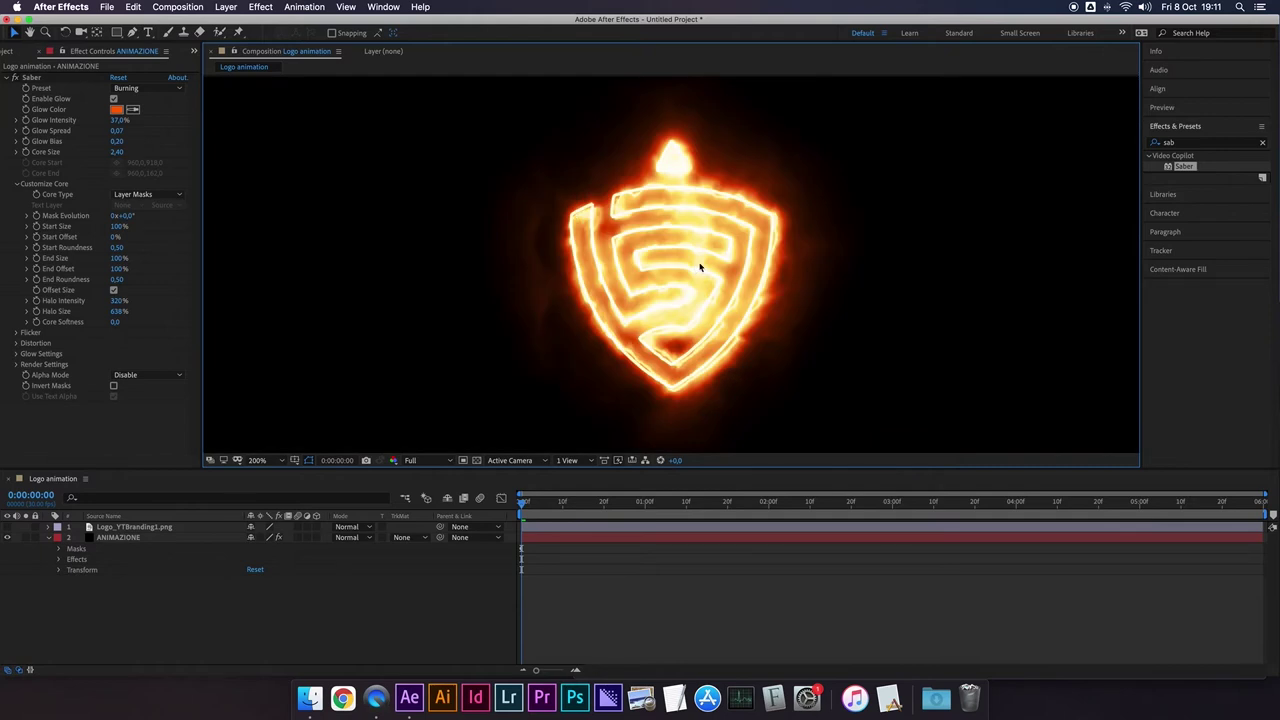
{"action": "left_click", "coordinate": [118, 537]}
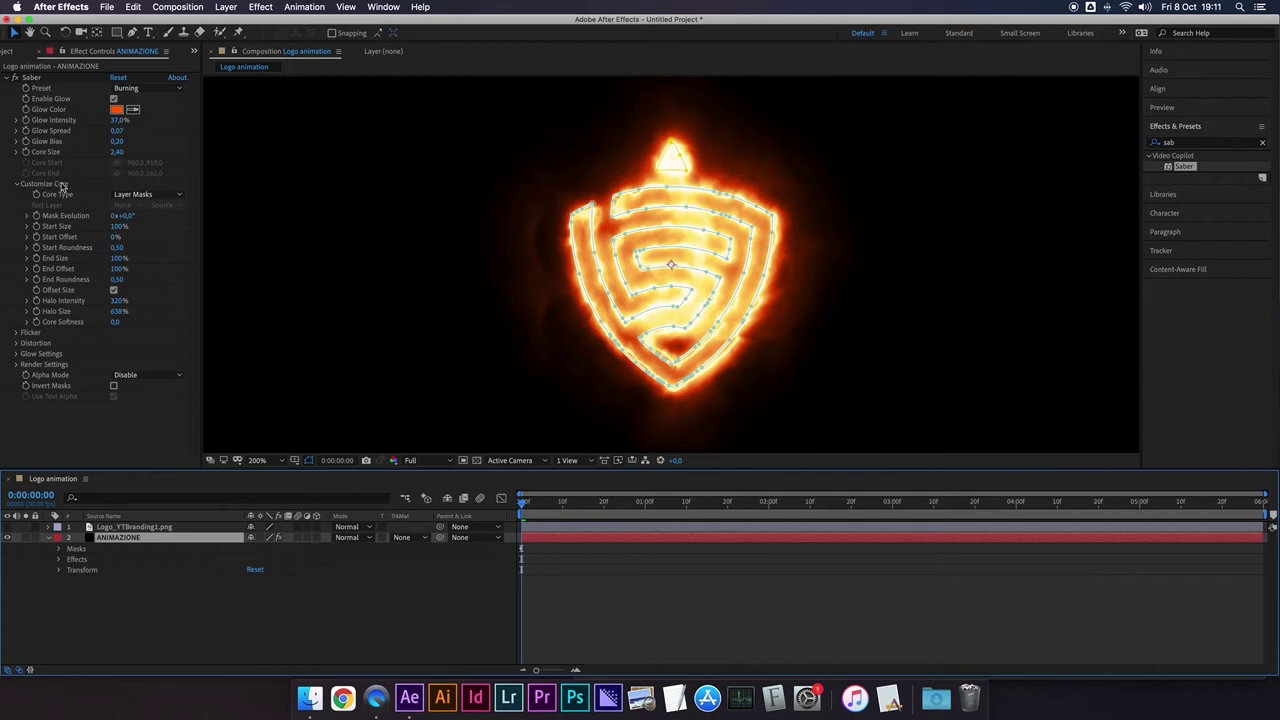
{"action": "left_click", "coordinate": [140, 88]}
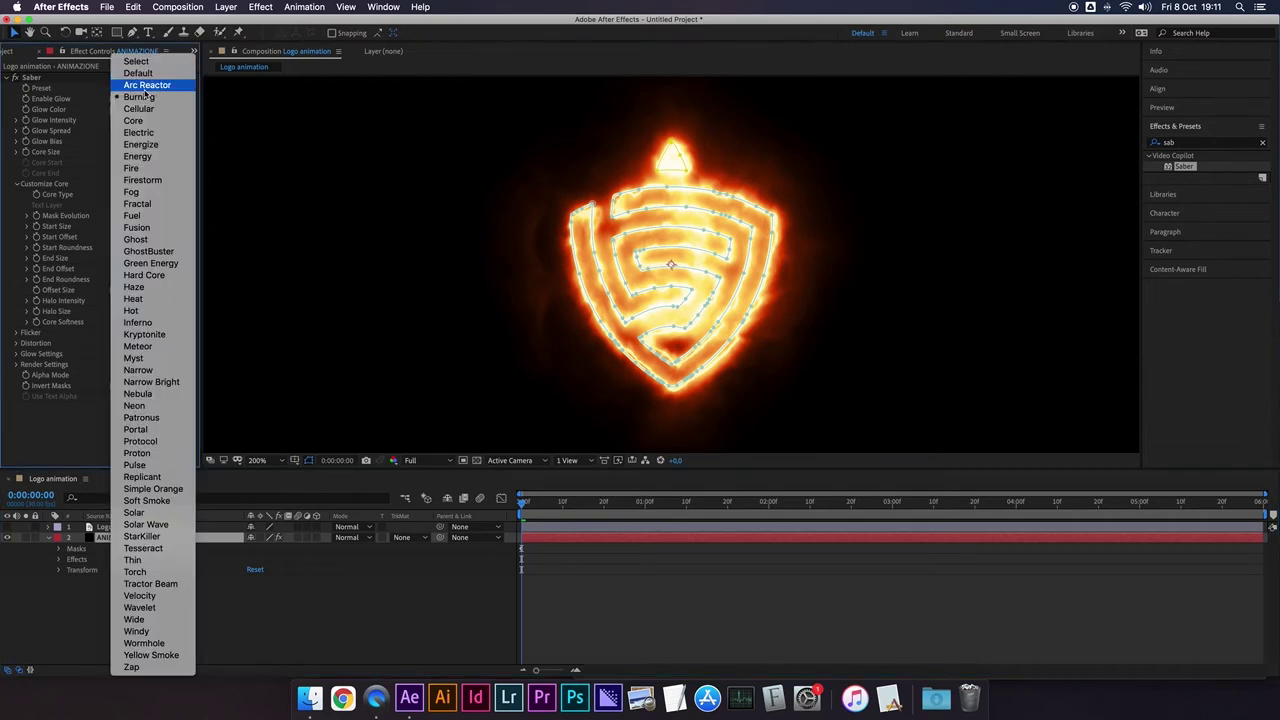
{"action": "left_click", "coordinate": [156, 275]}
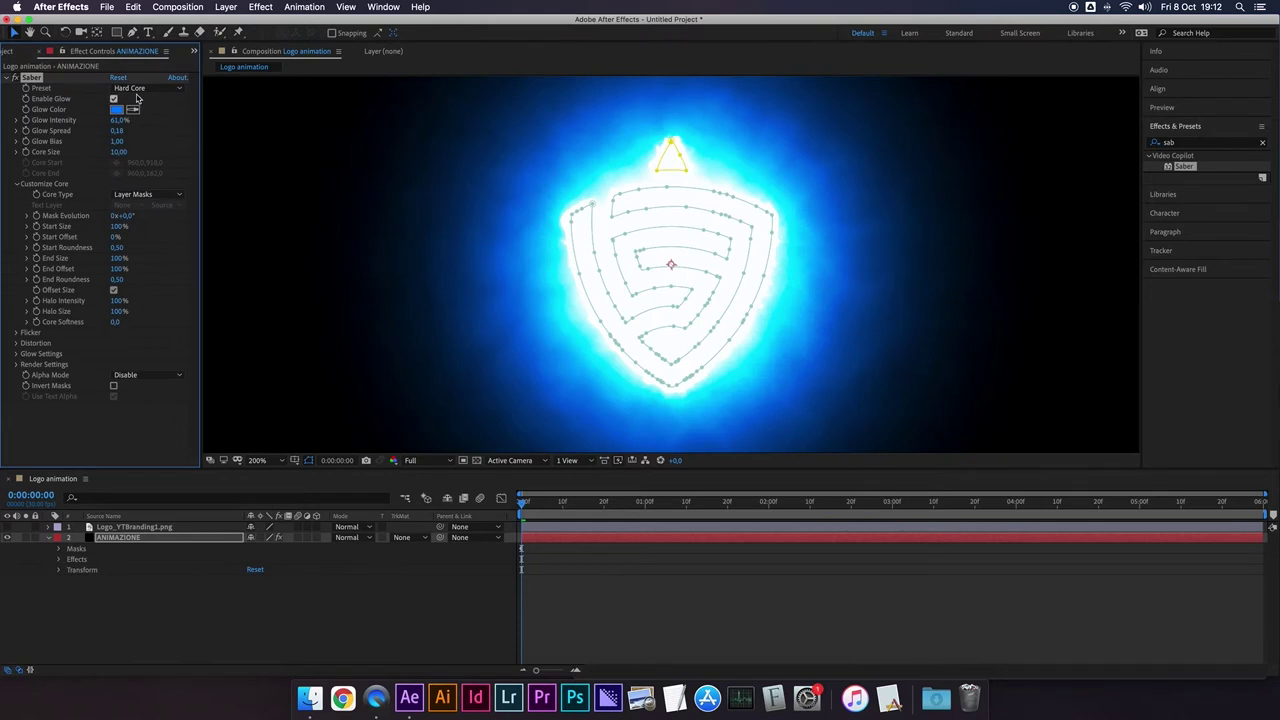
{"action": "left_click", "coordinate": [145, 89]}
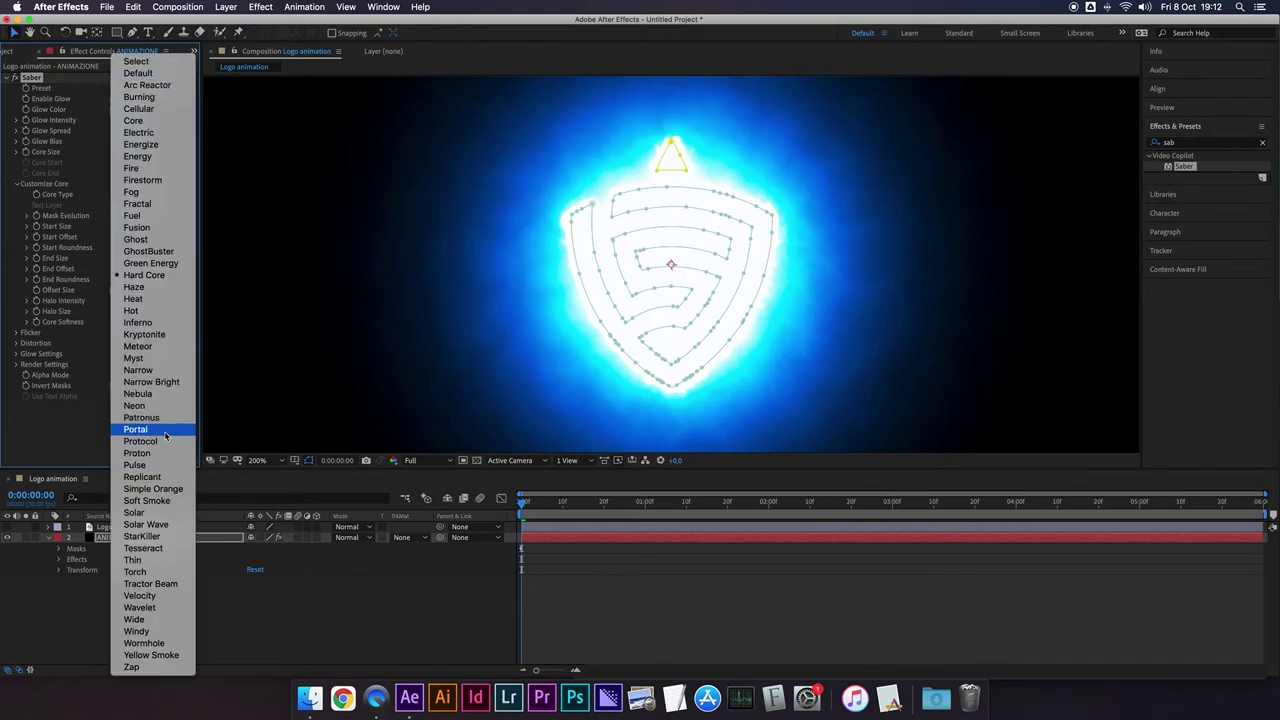
{"action": "left_click", "coordinate": [162, 513]}
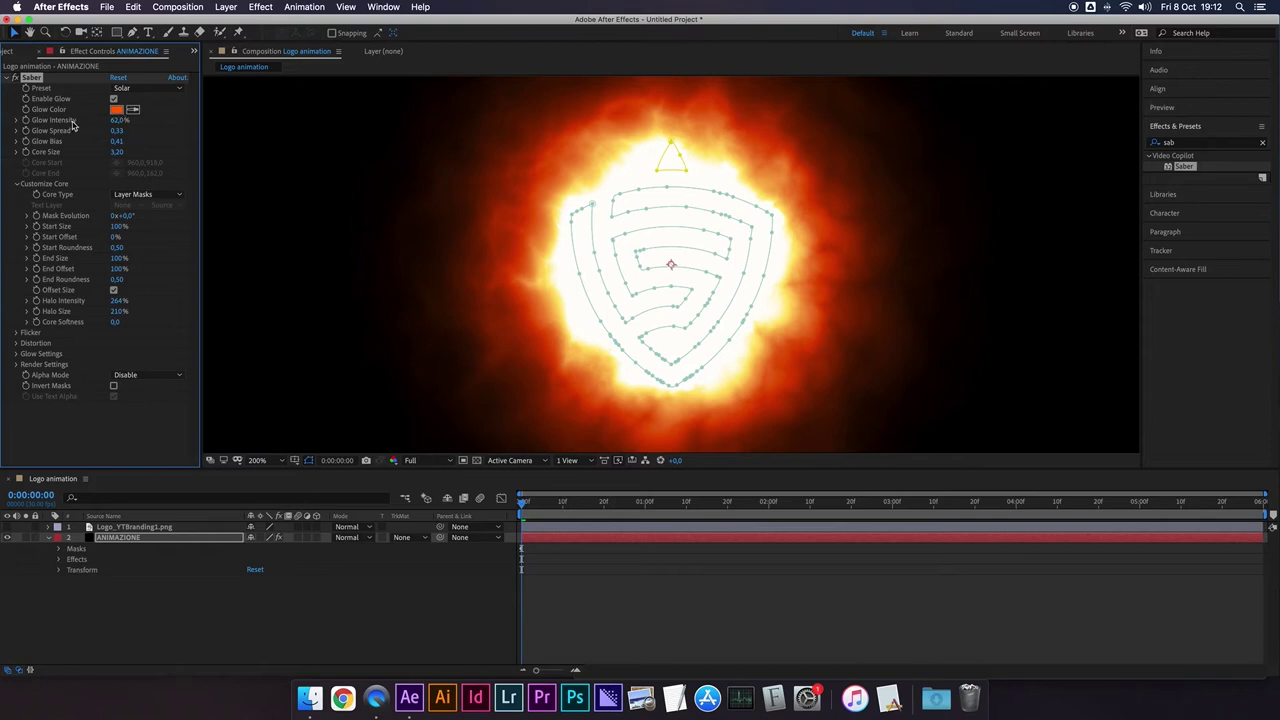
{"action": "mouse_move", "coordinate": [117, 120]}
{"action": "left_mouse_down"}
{"action": "mouse_move", "coordinate": [84, 121]}
{"action": "mouse_move", "coordinate": [99, 122]}
{"action": "left_mouse_up"}
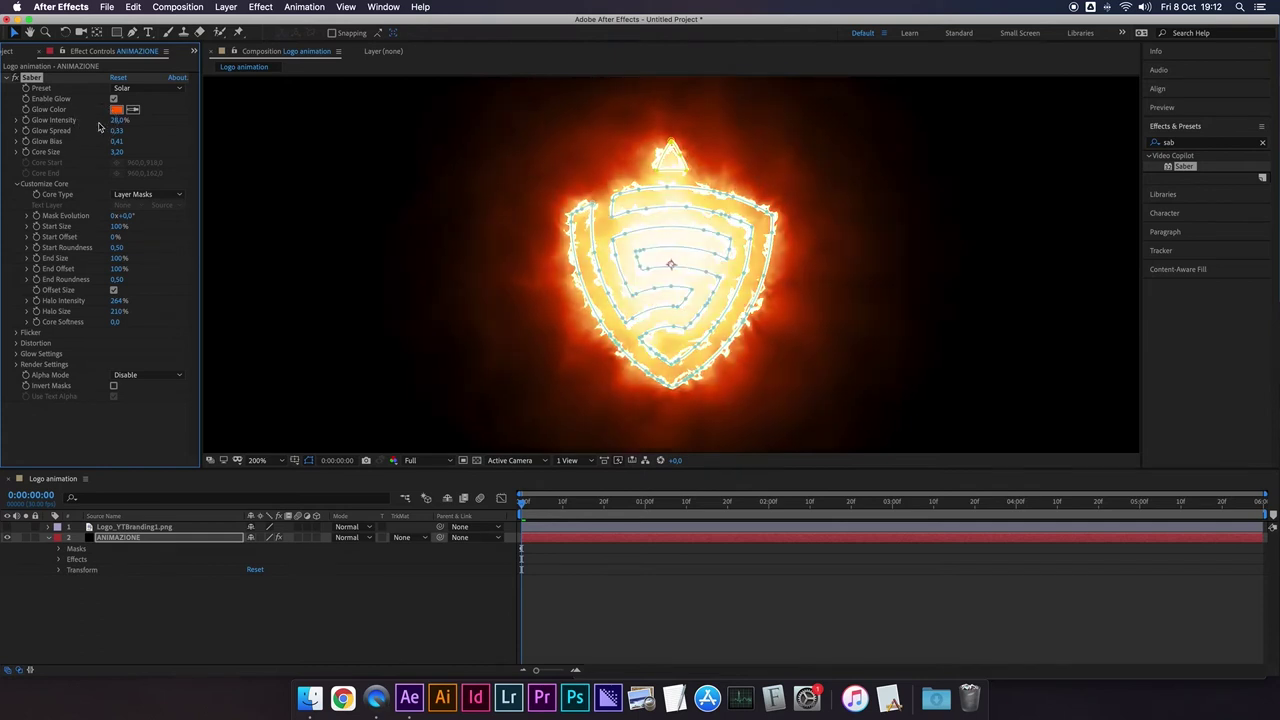
{"action": "left_click", "coordinate": [253, 240]}
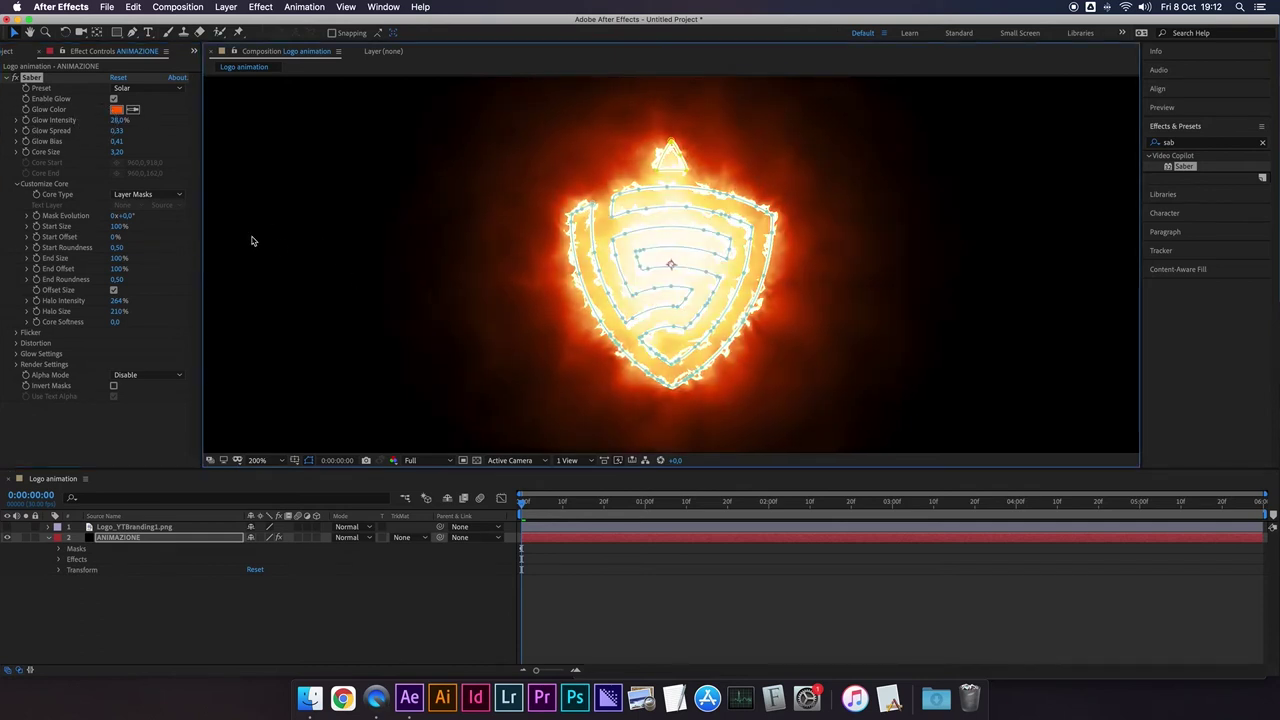
{"action": "left_click", "coordinate": [597, 602]}
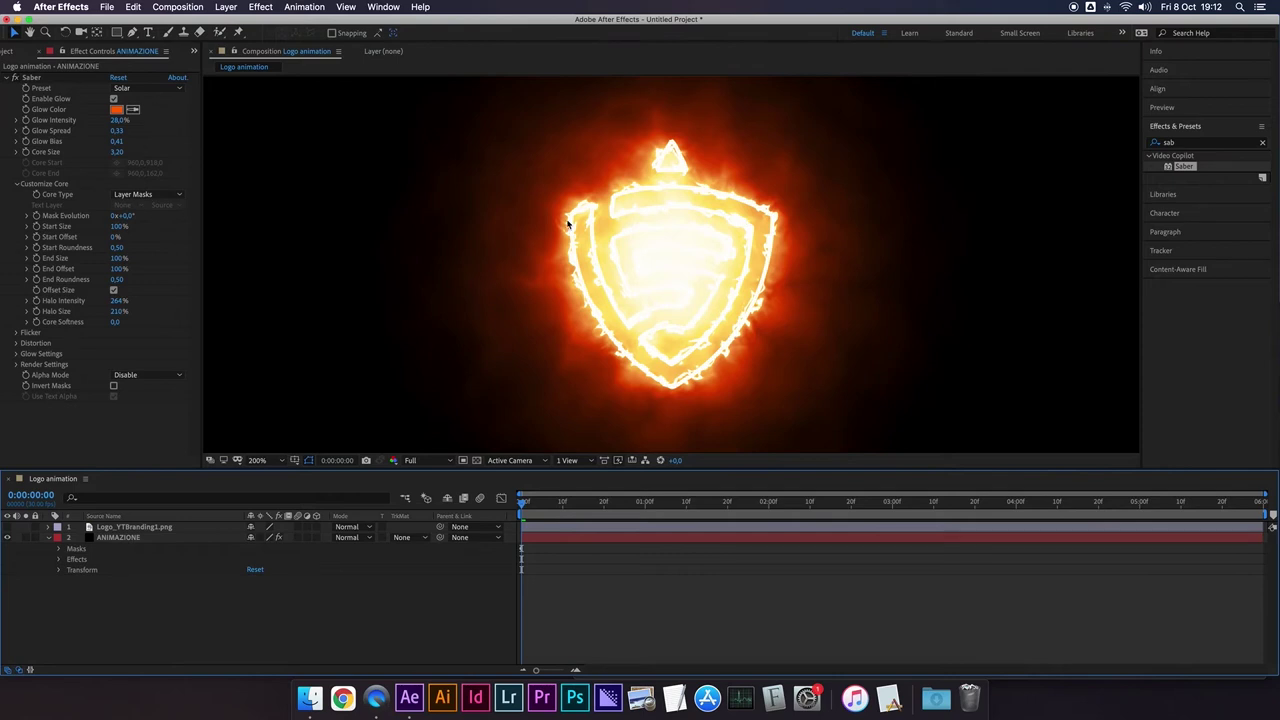
Step: Toggle layer visibility to compare the logo image against the ANIMAZIONE glow
{"action": "left_click", "coordinate": [137, 527]}
{"action": "left_click", "coordinate": [121, 538]}
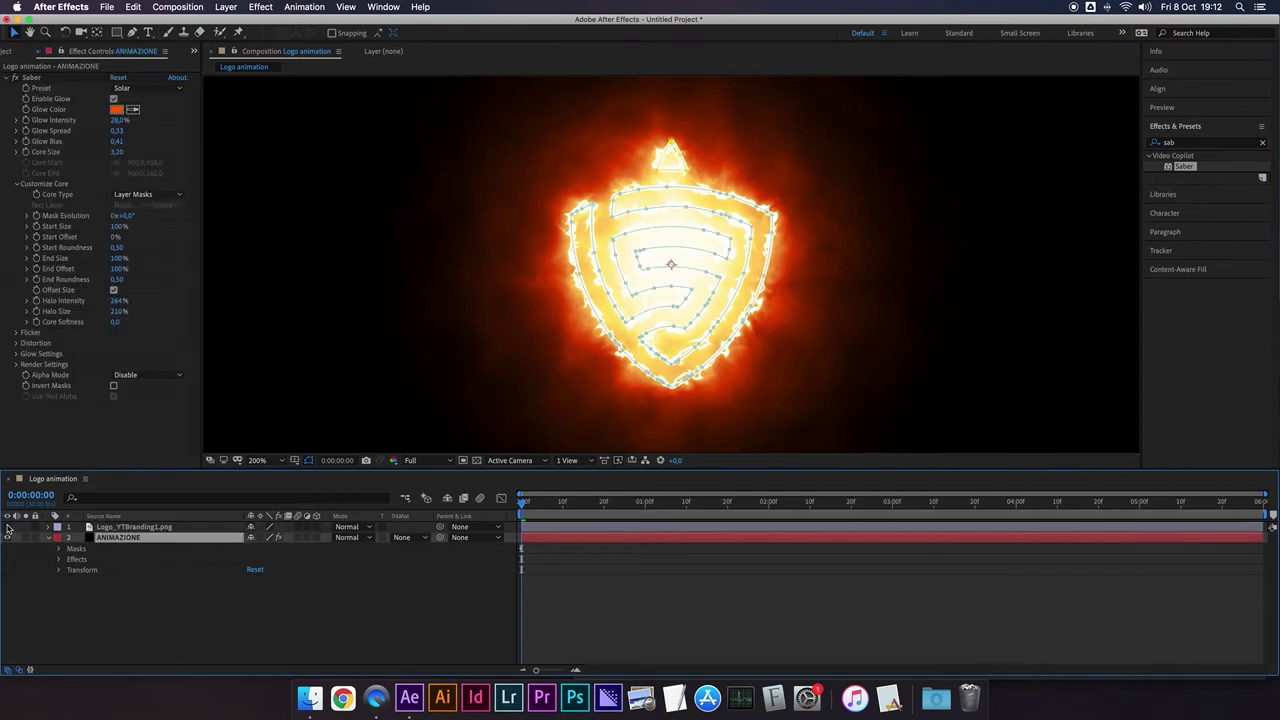
{"action": "left_click", "coordinate": [8, 527]}
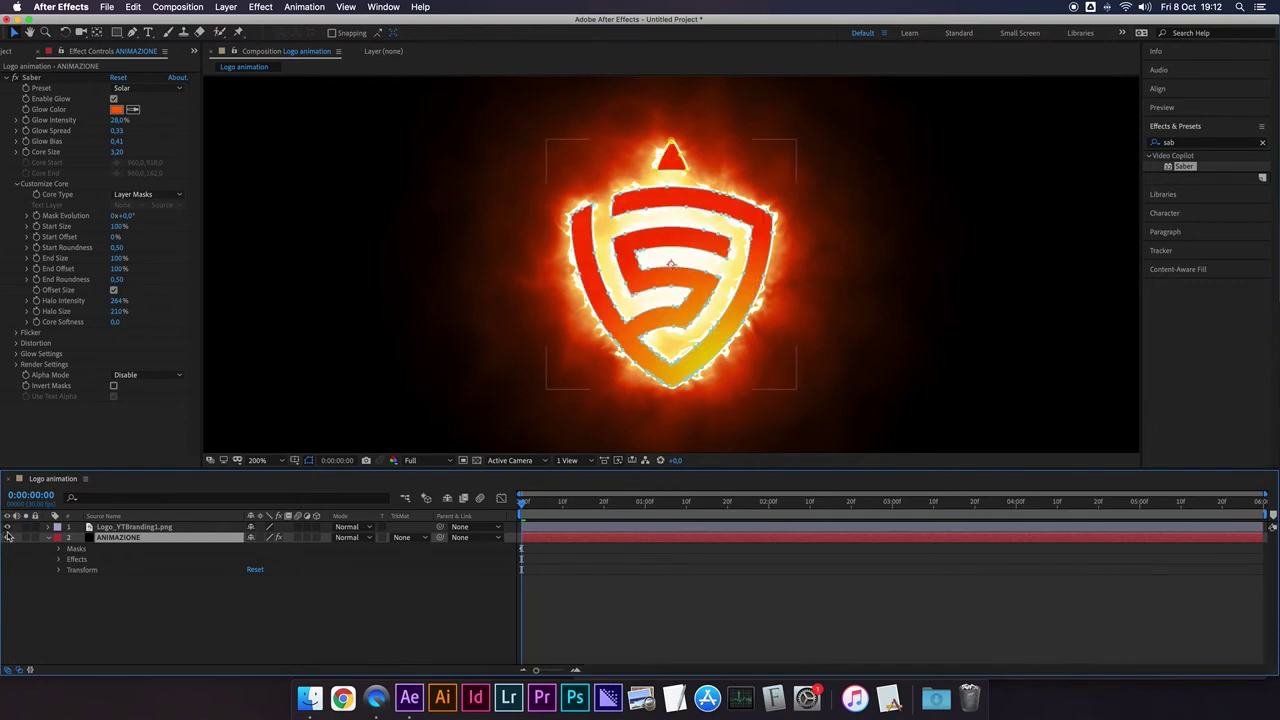
{"action": "left_click", "coordinate": [8, 537]}
{"action": "left_click", "coordinate": [131, 527]}
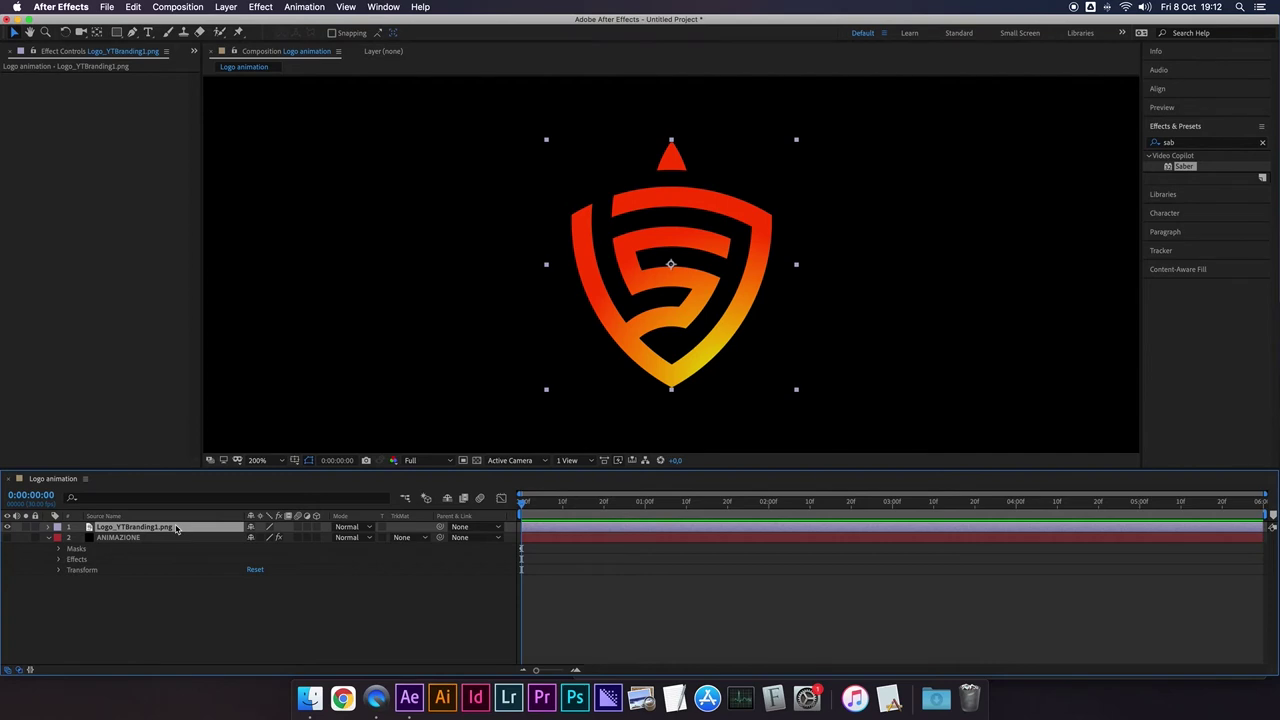
Step: Hide the logo image, show ANIMAZIONE again, and turn Saber Glow Intensity down to 0%
{"action": "left_click", "coordinate": [7, 527]}
{"action": "left_click", "coordinate": [7, 537]}
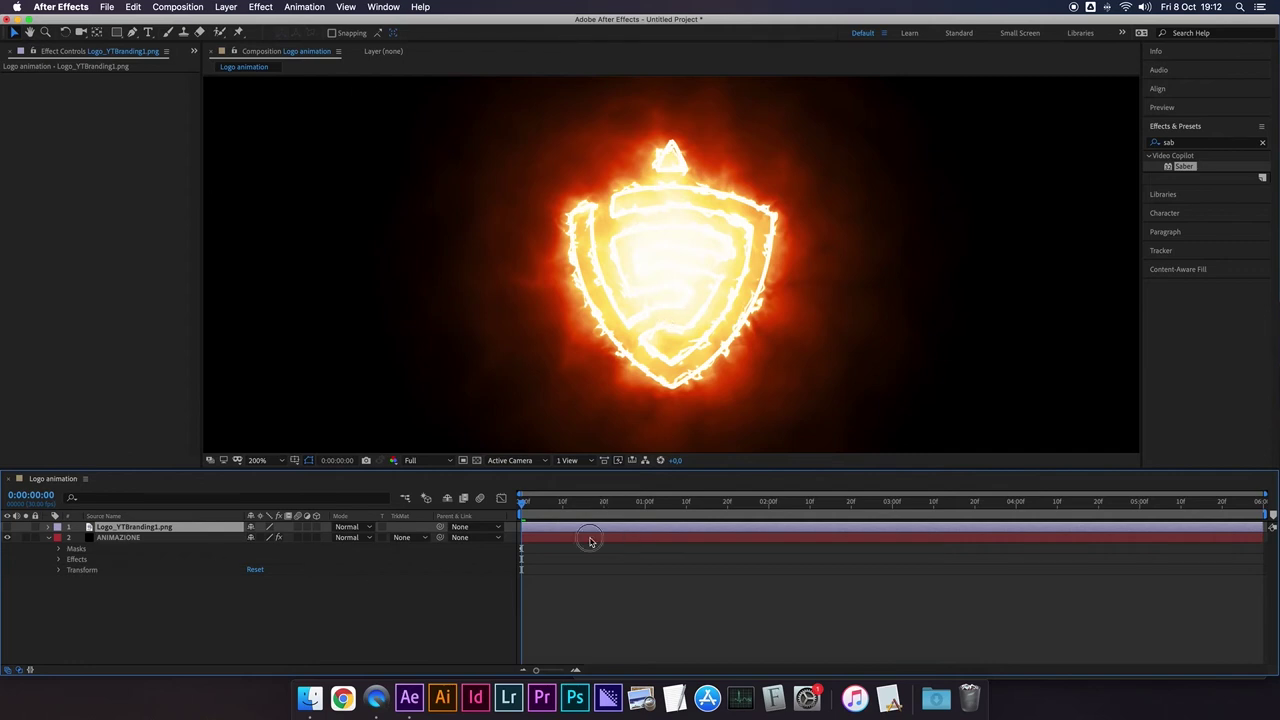
{"action": "left_click", "coordinate": [619, 540]}
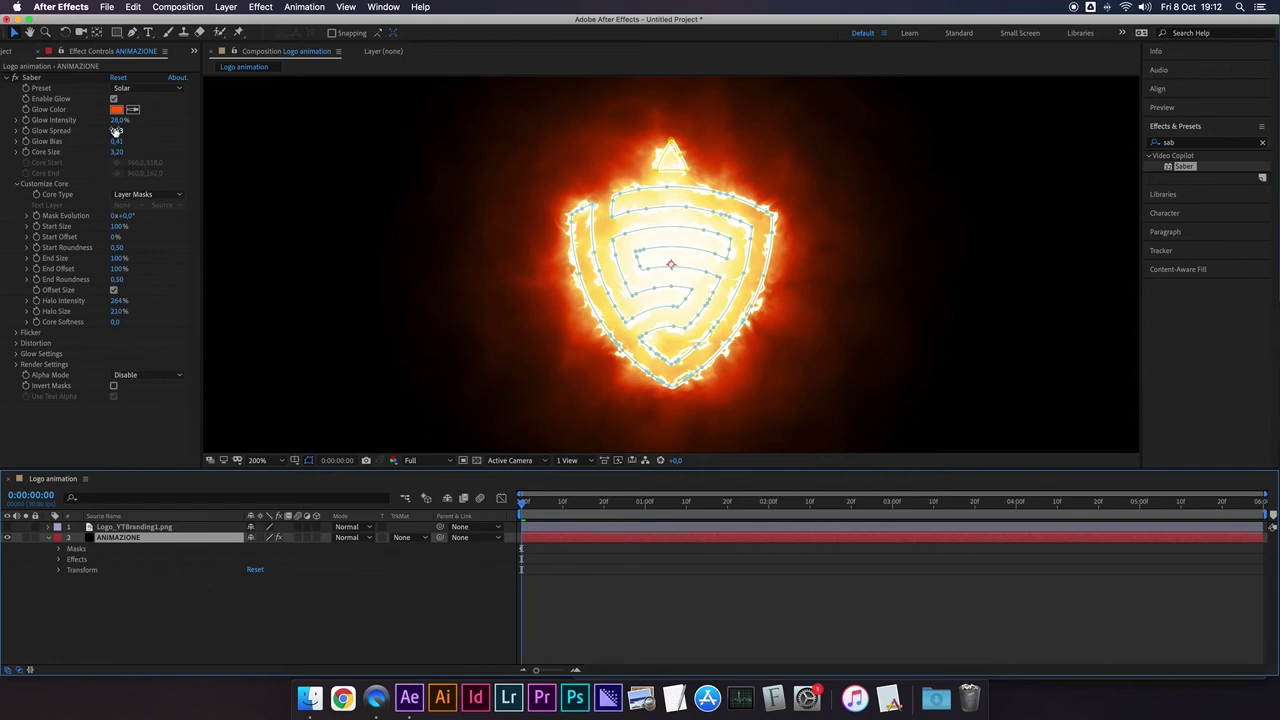
{"action": "left_click_drag", "start_coordinate": [117, 121], "coordinate": [52, 120]}
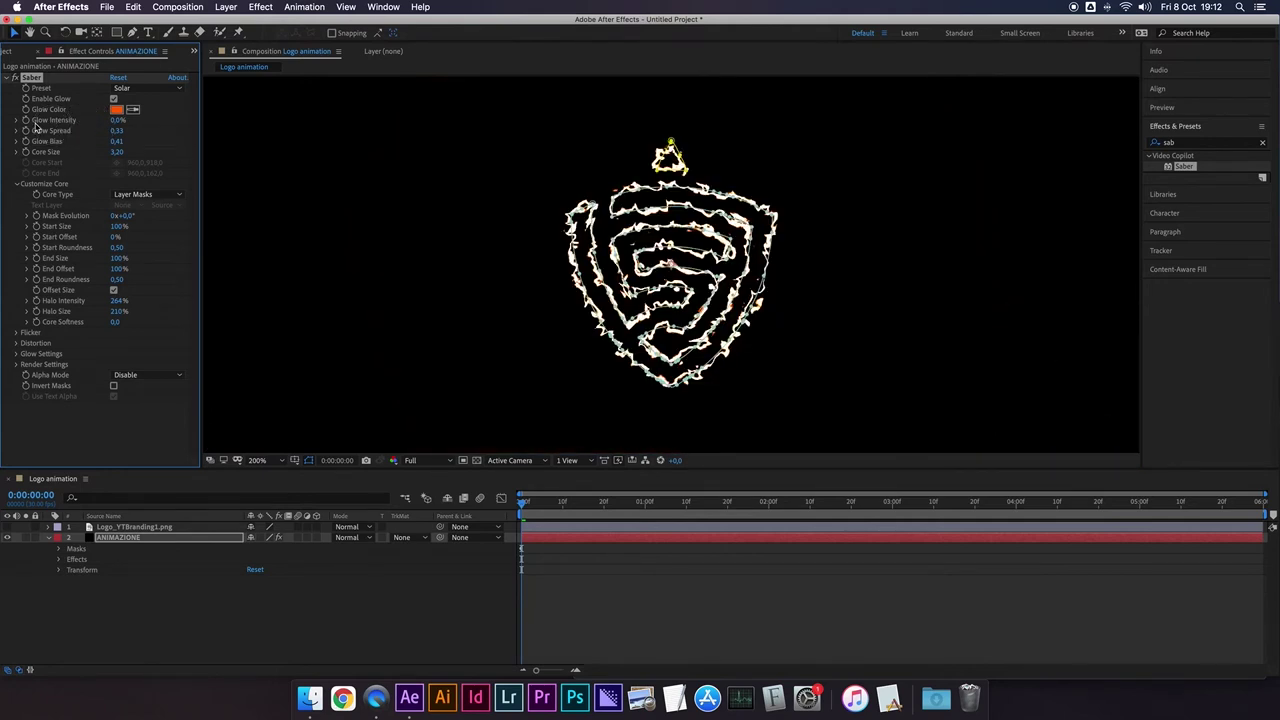
Step: Keyframe Saber Glow Intensity at 0% at 0:10, then raise it at 2:00 and 3:00
{"action": "left_click_drag", "start_coordinate": [519, 507], "coordinate": [561, 511]}
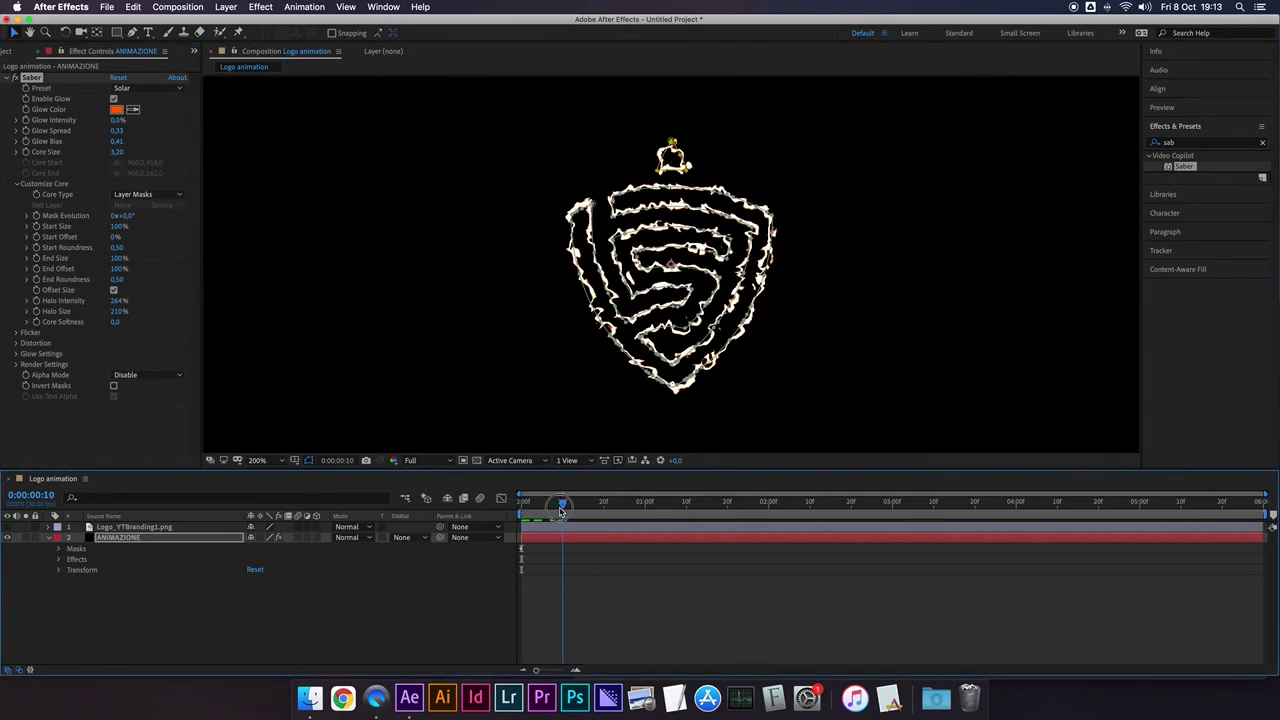
{"action": "left_click", "coordinate": [27, 120]}
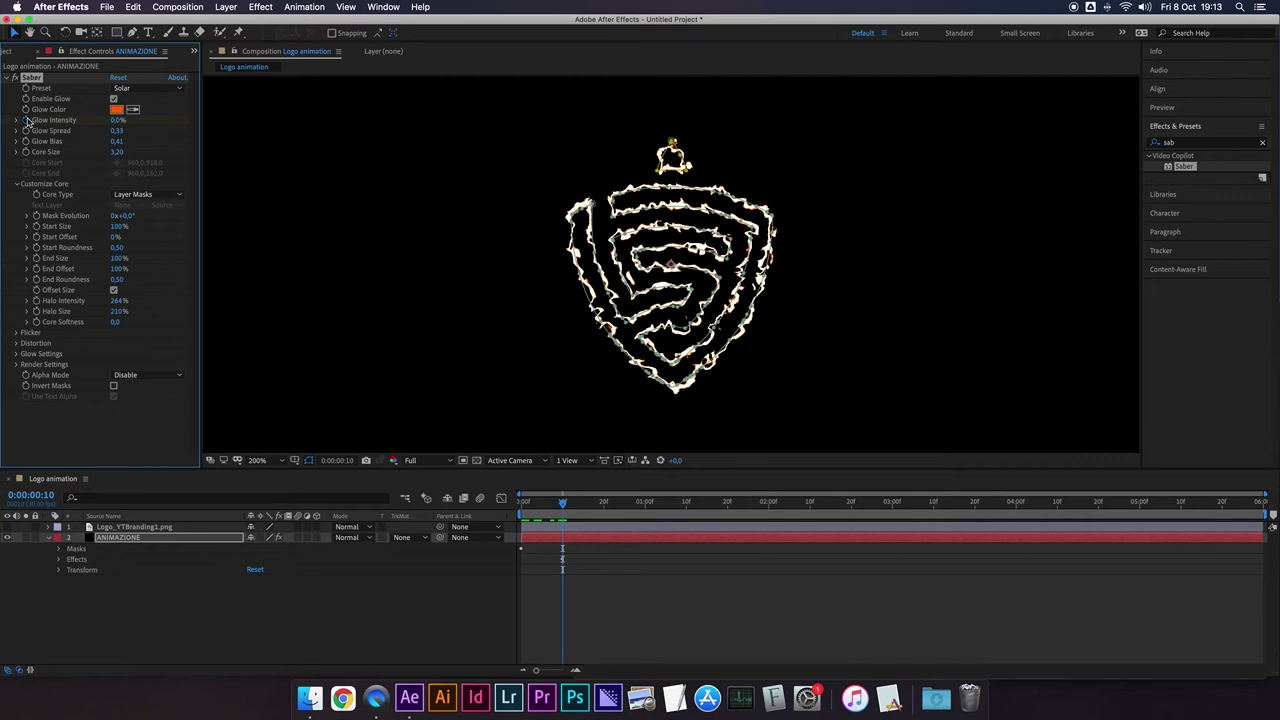
{"action": "left_click_drag", "start_coordinate": [566, 505], "coordinate": [769, 506]}
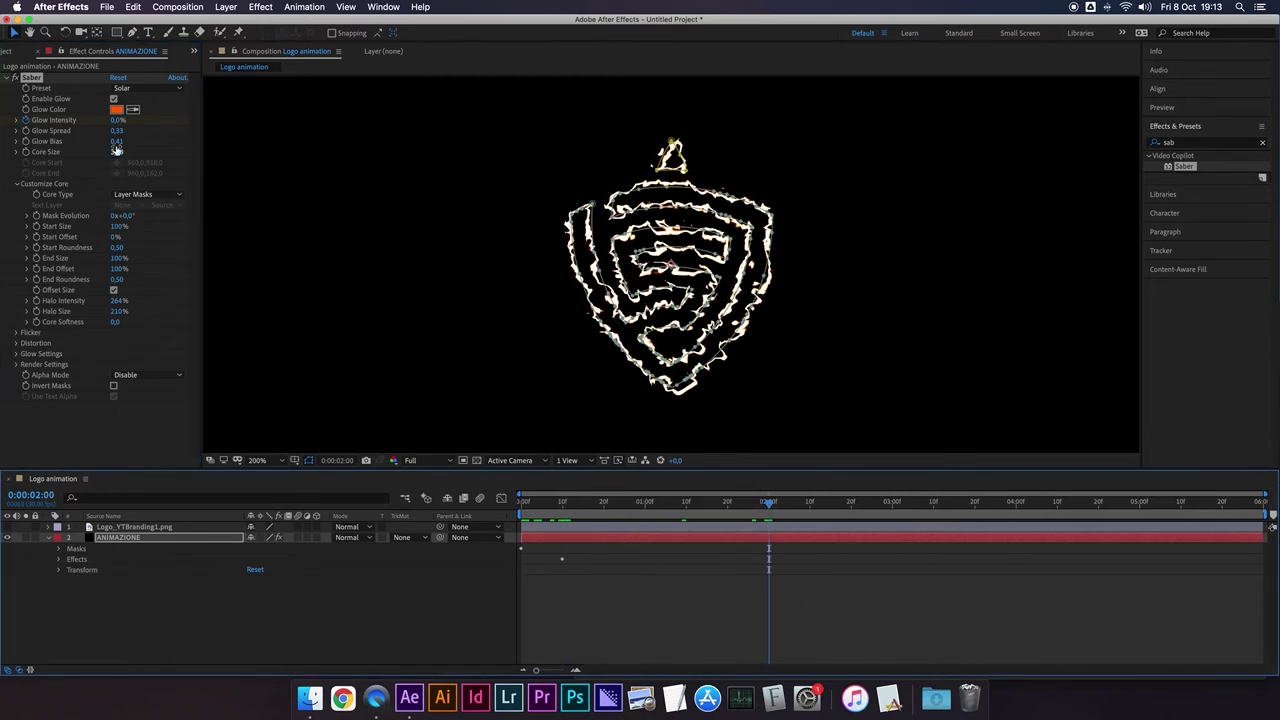
{"action": "mouse_move", "coordinate": [118, 120]}
{"action": "left_mouse_down"}
{"action": "mouse_move", "coordinate": [140, 120]}
{"action": "mouse_move", "coordinate": [129, 114]}
{"action": "left_mouse_up"}
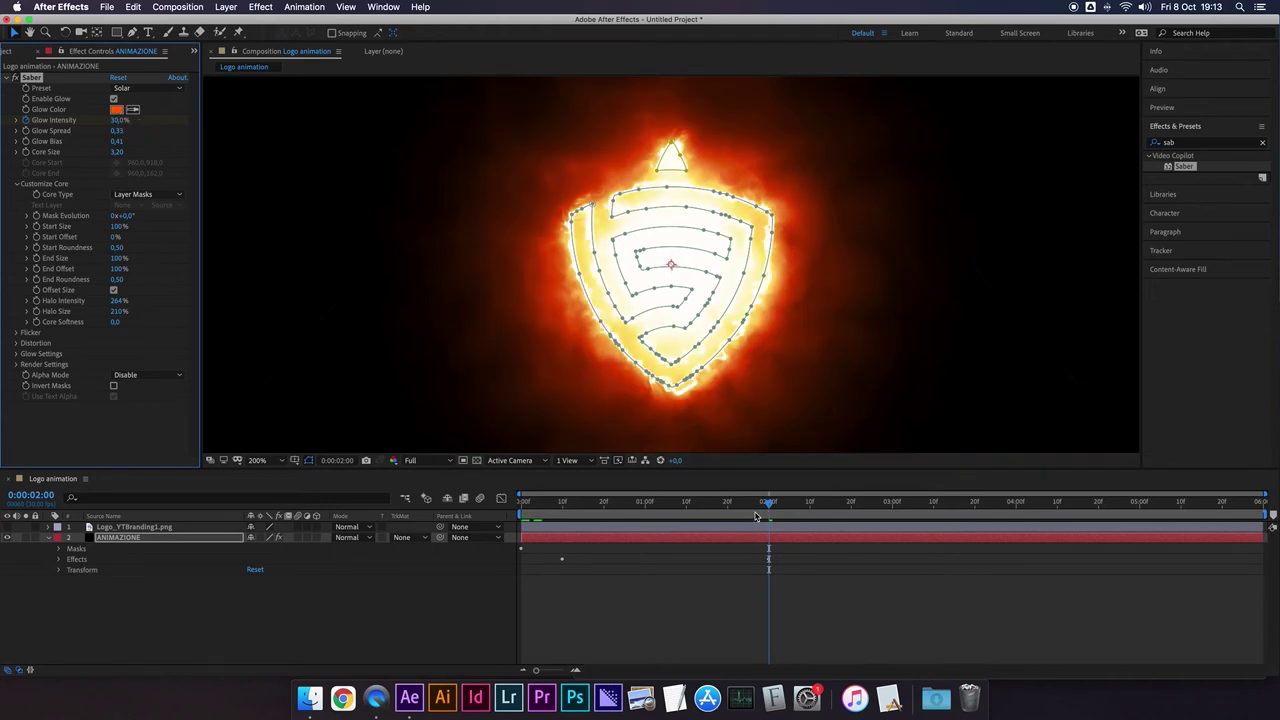
{"action": "left_click_drag", "start_coordinate": [769, 508], "coordinate": [892, 517]}
{"action": "left_click", "coordinate": [118, 120]}
{"action": "mouse_move", "coordinate": [118, 120]}
{"action": "left_mouse_down"}
{"action": "mouse_move", "coordinate": [100, 124]}
{"action": "mouse_move", "coordinate": [122, 121]}
{"action": "left_mouse_up"}
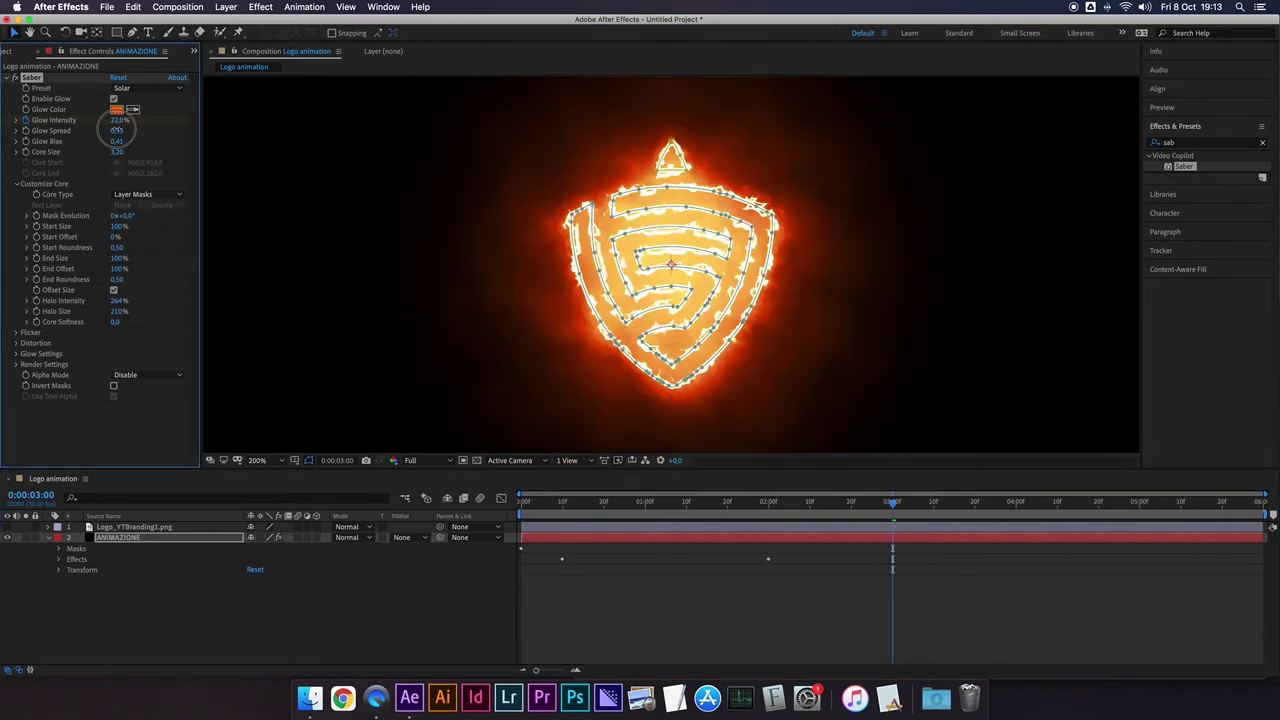
Step: Make the Logo_YTBranding1.png layer visible again and reveal its Opacity property
{"action": "left_click", "coordinate": [113, 528]}
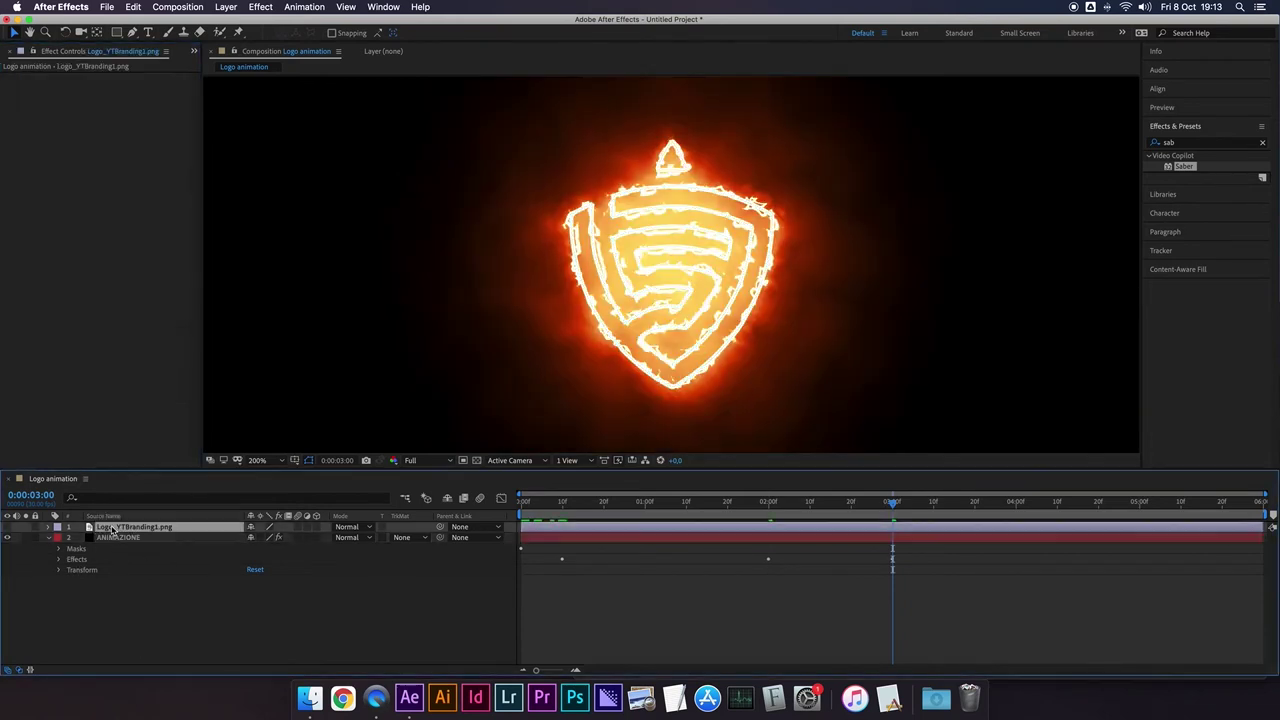
{"action": "left_click", "coordinate": [9, 527]}
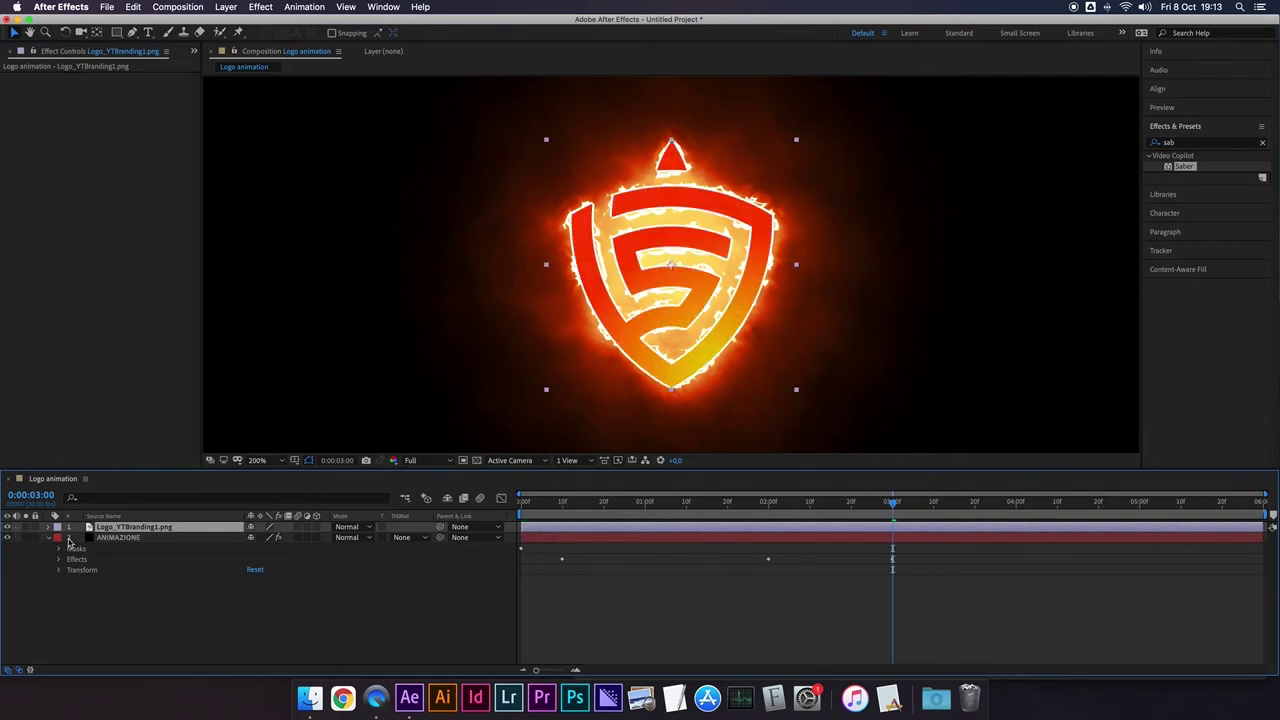
{"action": "key", "text": "t"}
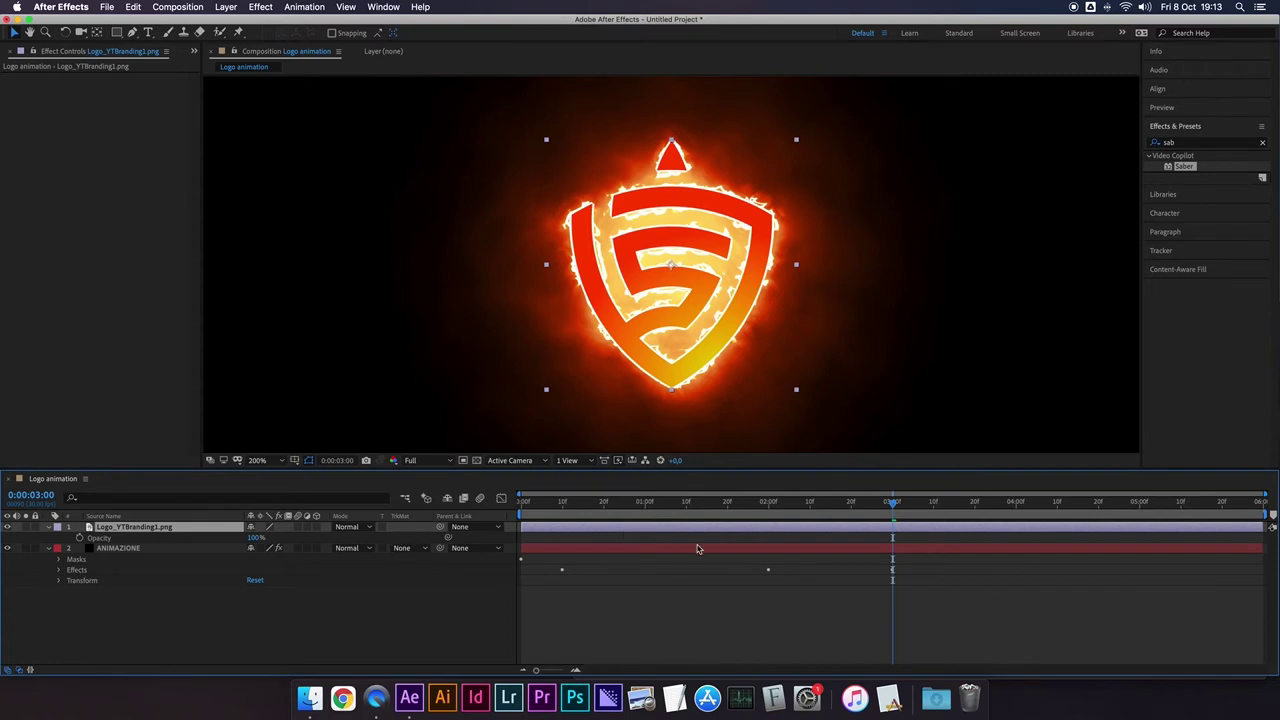
Step: Keyframe the logo's Opacity at 0% at 2 seconds and 100% at 3 seconds
{"action": "left_click", "coordinate": [252, 538]}
{"action": "type", "text": "0"}
{"action": "key", "text": "Return"}
{"action": "left_click_drag", "start_coordinate": [570, 512], "coordinate": [768, 515]}
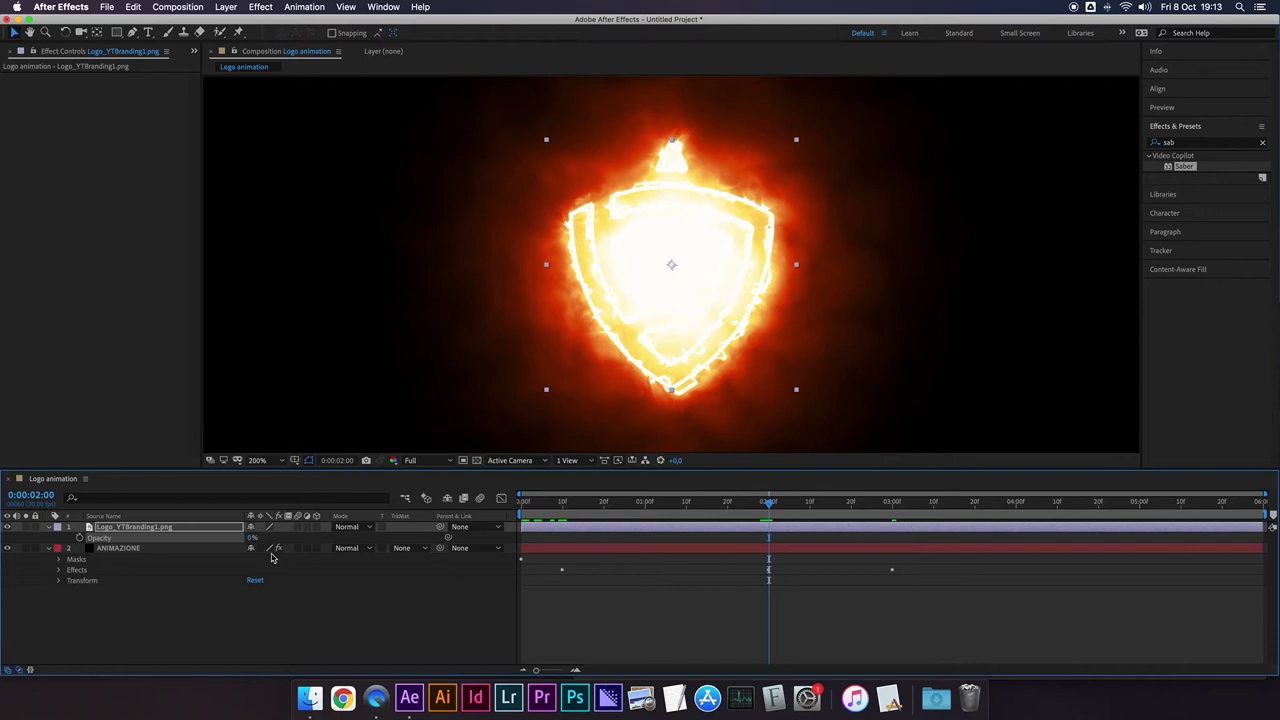
{"action": "left_click", "coordinate": [79, 538]}
{"action": "left_click_drag", "start_coordinate": [770, 506], "coordinate": [892, 505]}
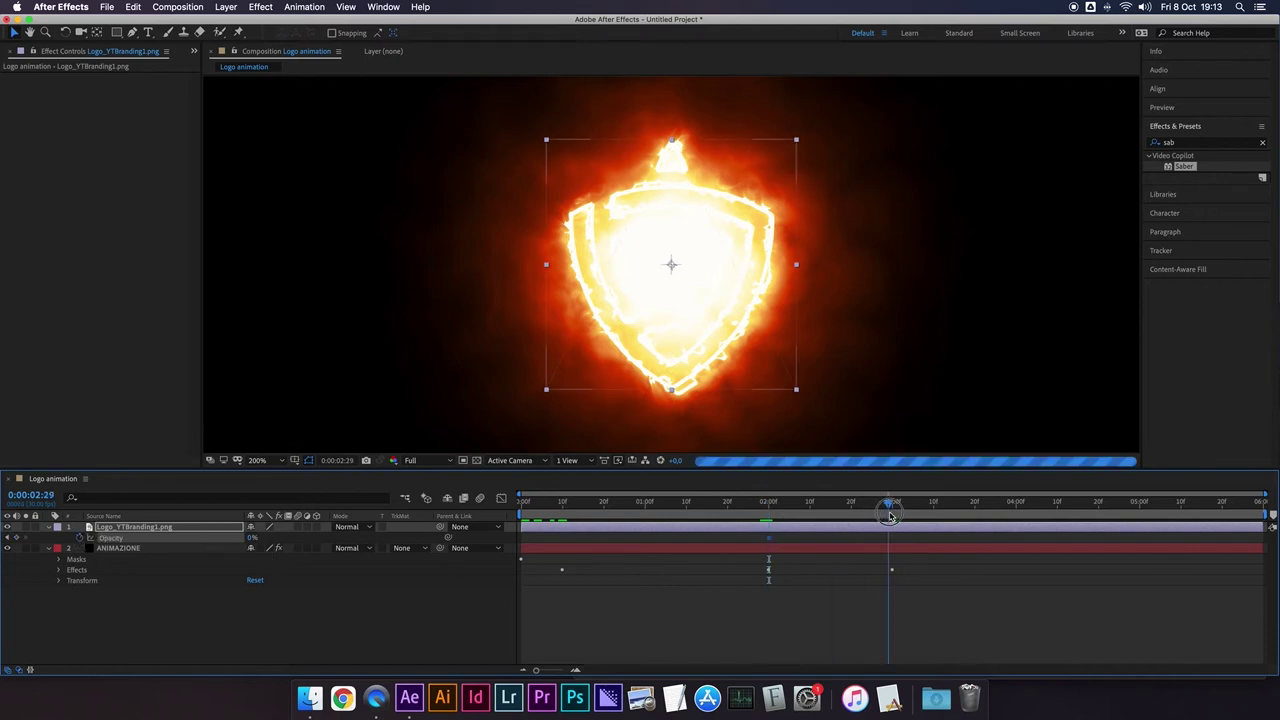
{"action": "left_click_drag", "start_coordinate": [252, 538], "coordinate": [348, 536]}
Step: Reselect the ANIMAZIONE layer and return to frame 0:10
{"action": "left_click", "coordinate": [841, 601]}
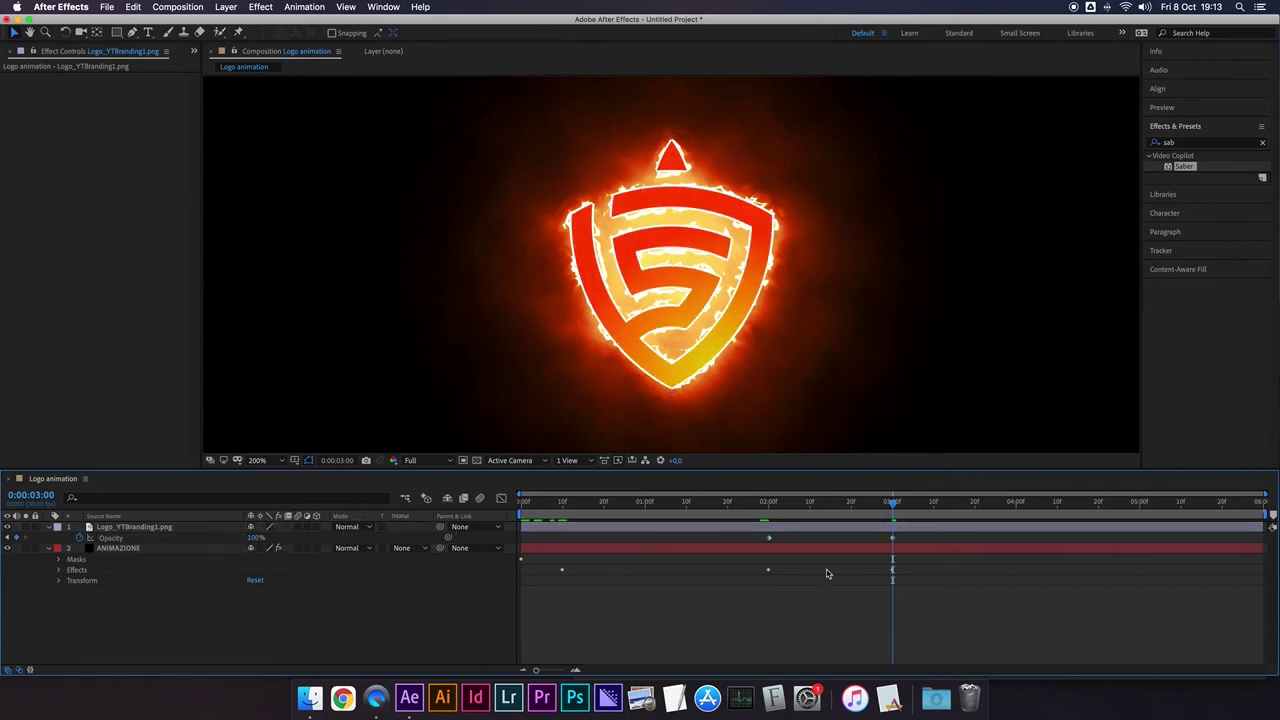
{"action": "left_click", "coordinate": [810, 548]}
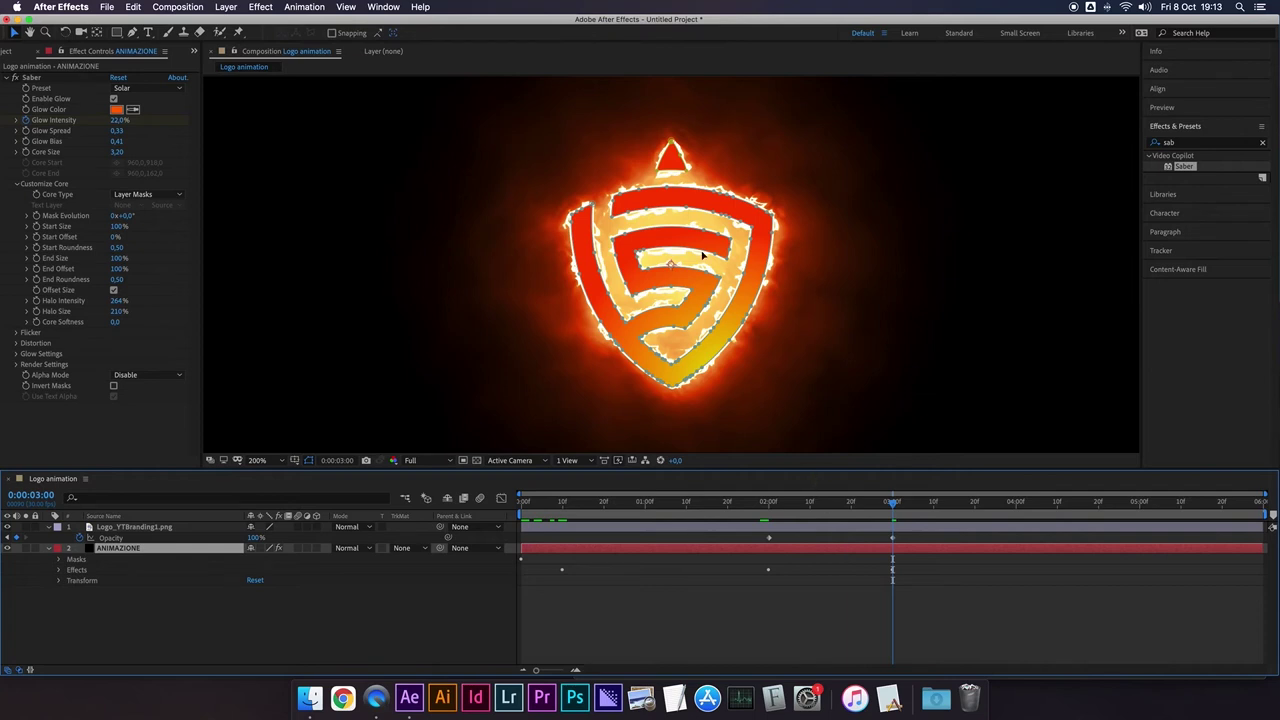
{"action": "left_click", "coordinate": [564, 506]}
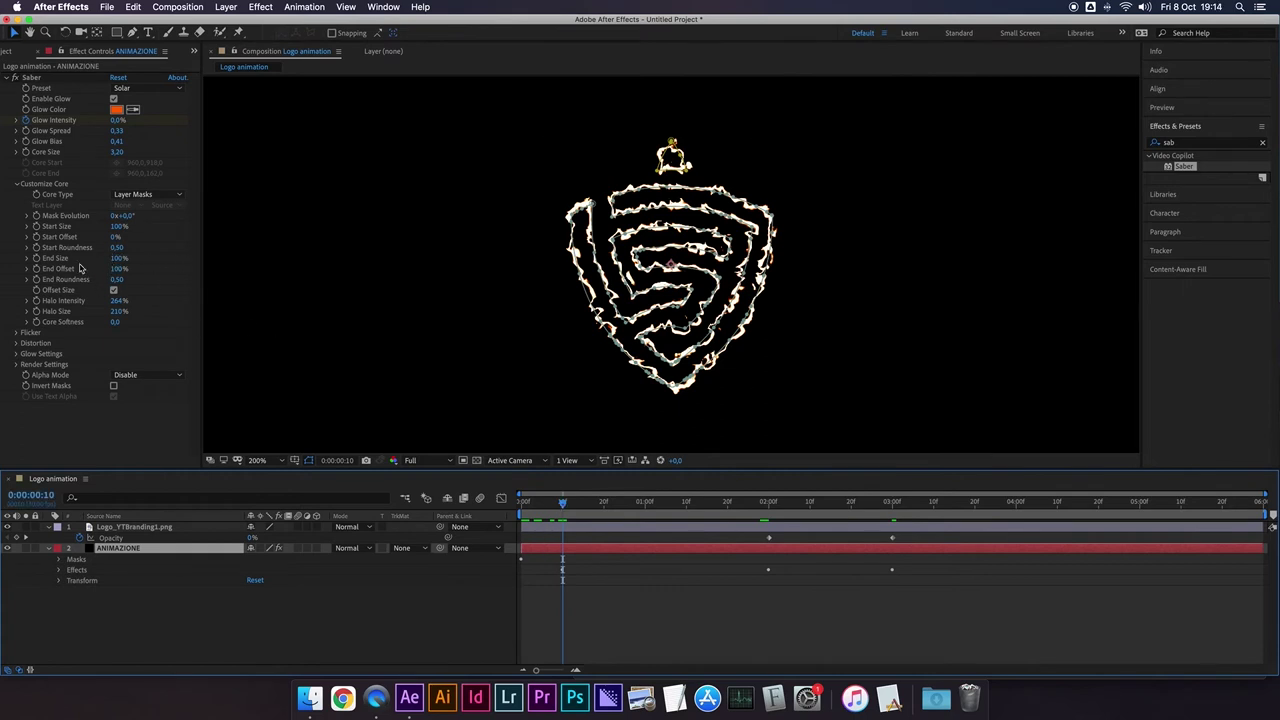
Step: Keyframe Saber Start Offset from 100% at 0:10 to 0% at 1:23, then scrub back to check the trace
{"action": "left_click", "coordinate": [92, 241]}
{"action": "left_click_drag", "start_coordinate": [92, 241], "coordinate": [156, 239]}
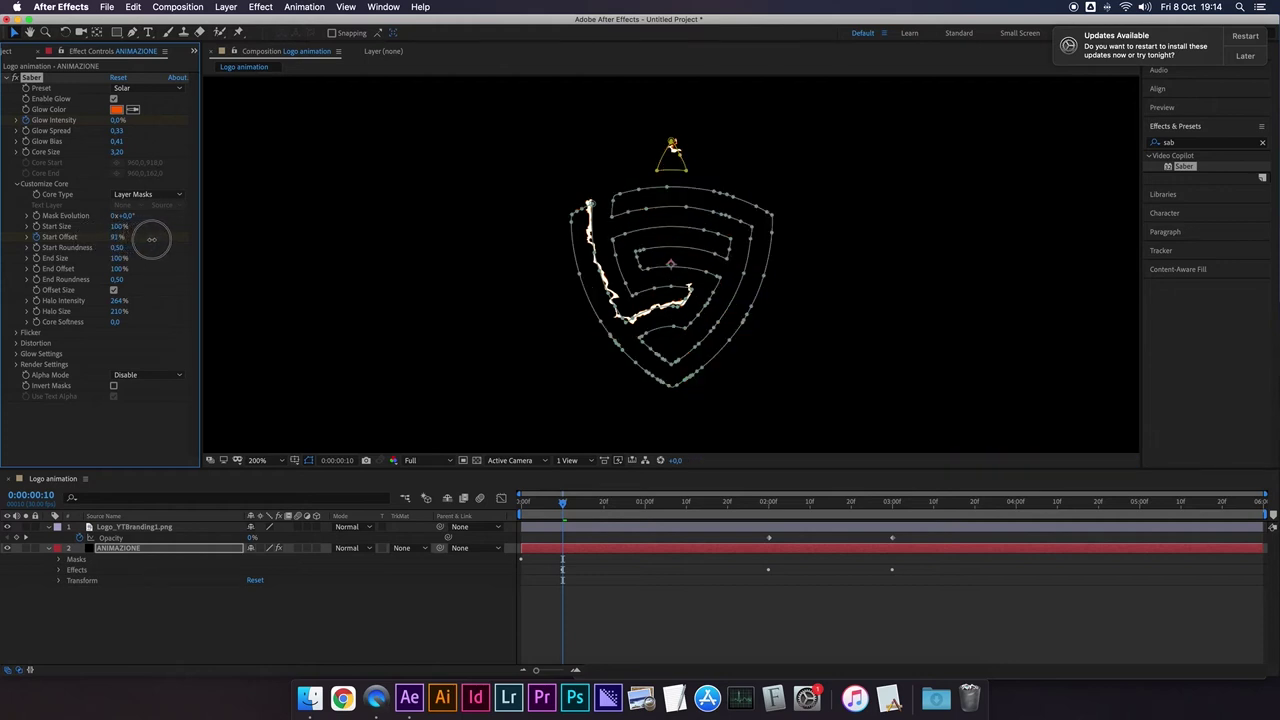
{"action": "left_click_drag", "start_coordinate": [565, 510], "coordinate": [740, 518]}
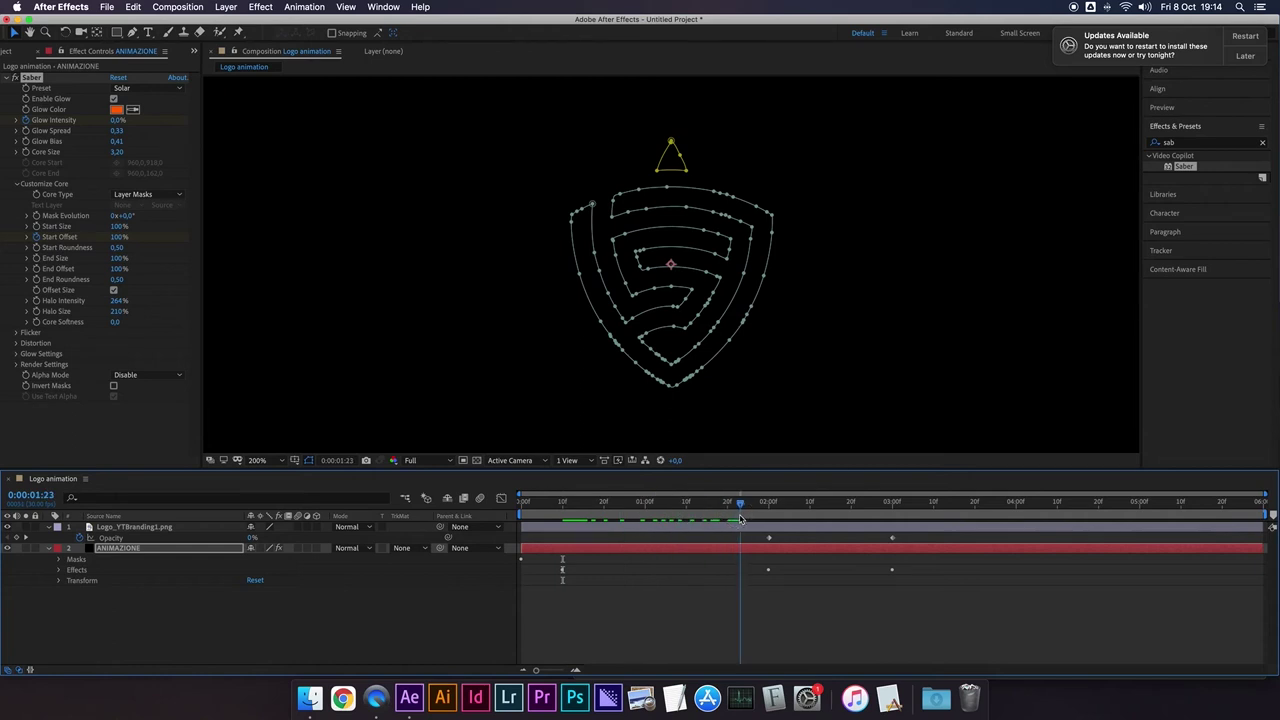
{"action": "left_click_drag", "start_coordinate": [120, 243], "coordinate": [55, 241]}
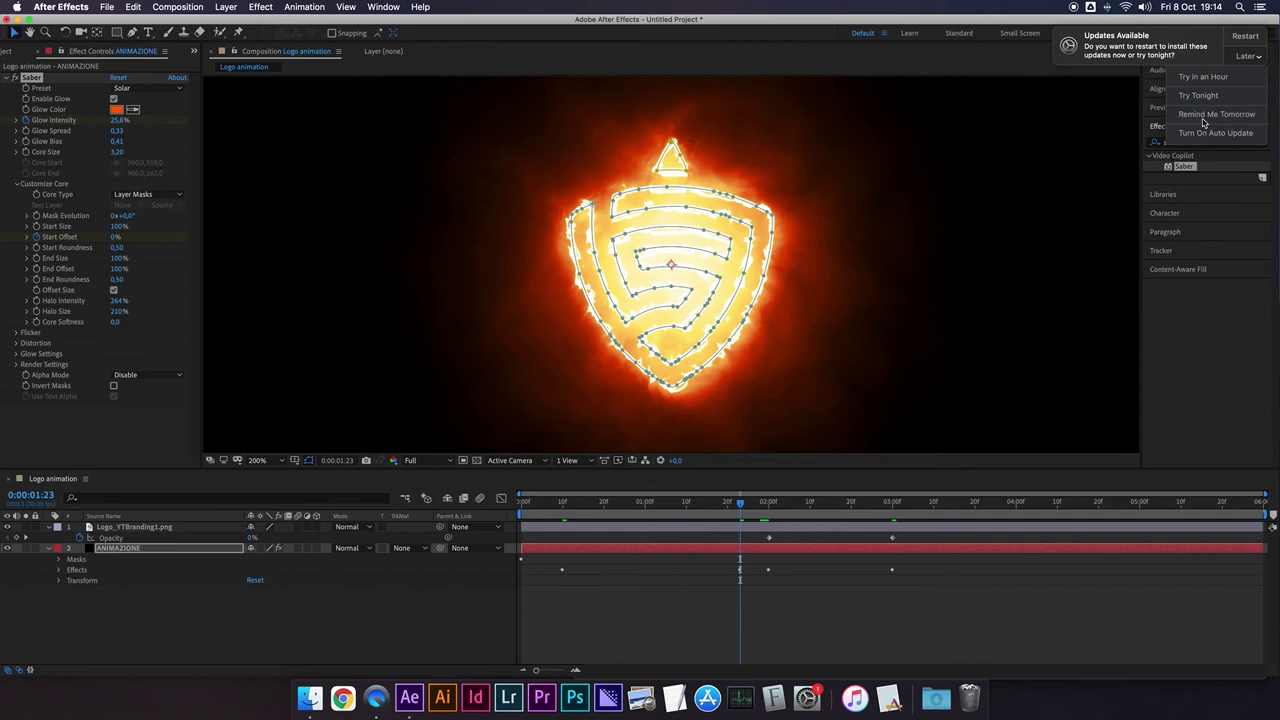
{"action": "left_click_drag", "start_coordinate": [553, 516], "coordinate": [772, 521]}
Step: Set the preview resolution to Third and play the animation from the start
{"action": "left_click", "coordinate": [439, 462]}
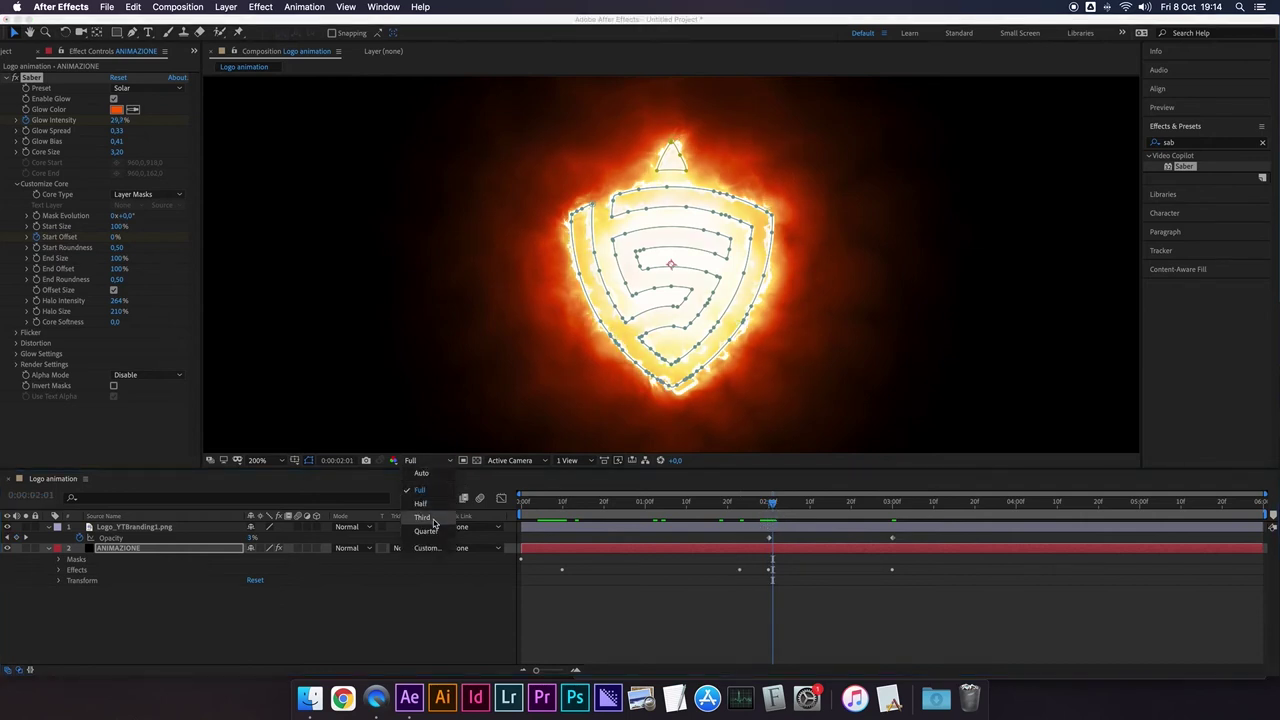
{"action": "left_click", "coordinate": [423, 517]}
{"action": "key", "text": "Home"}
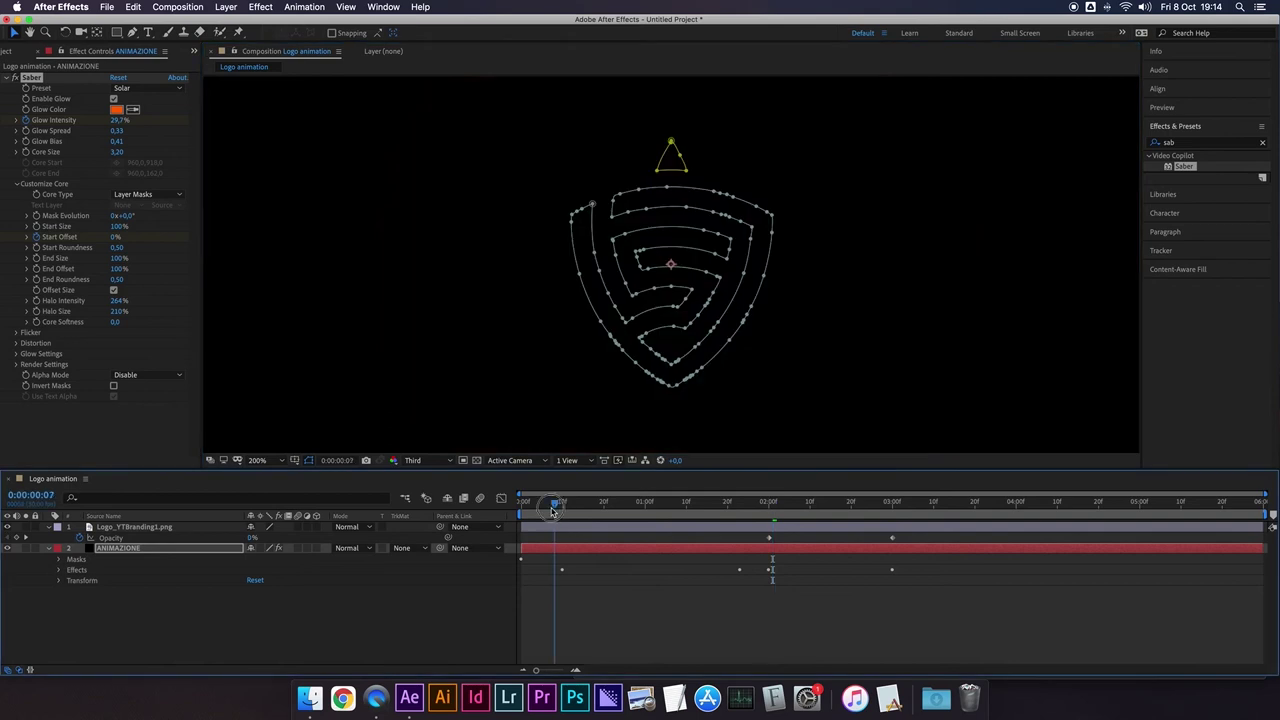
{"action": "left_click", "coordinate": [640, 651]}
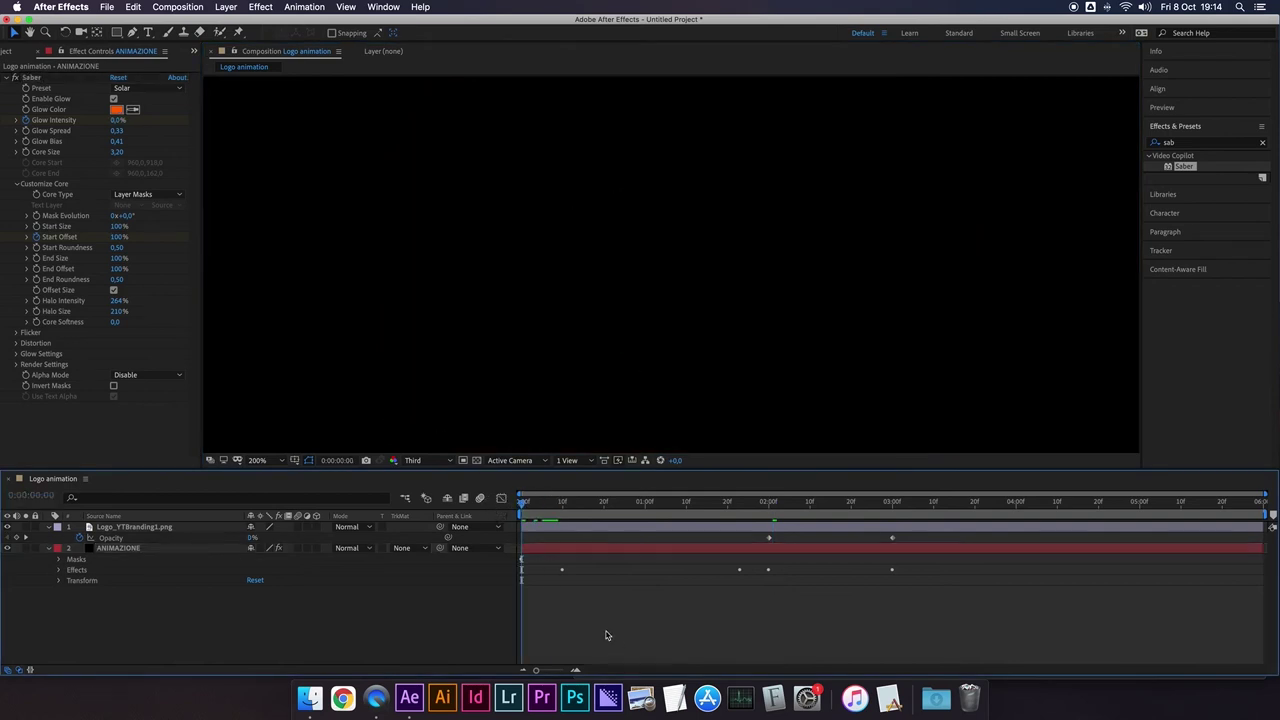
{"action": "key", "text": "space"}
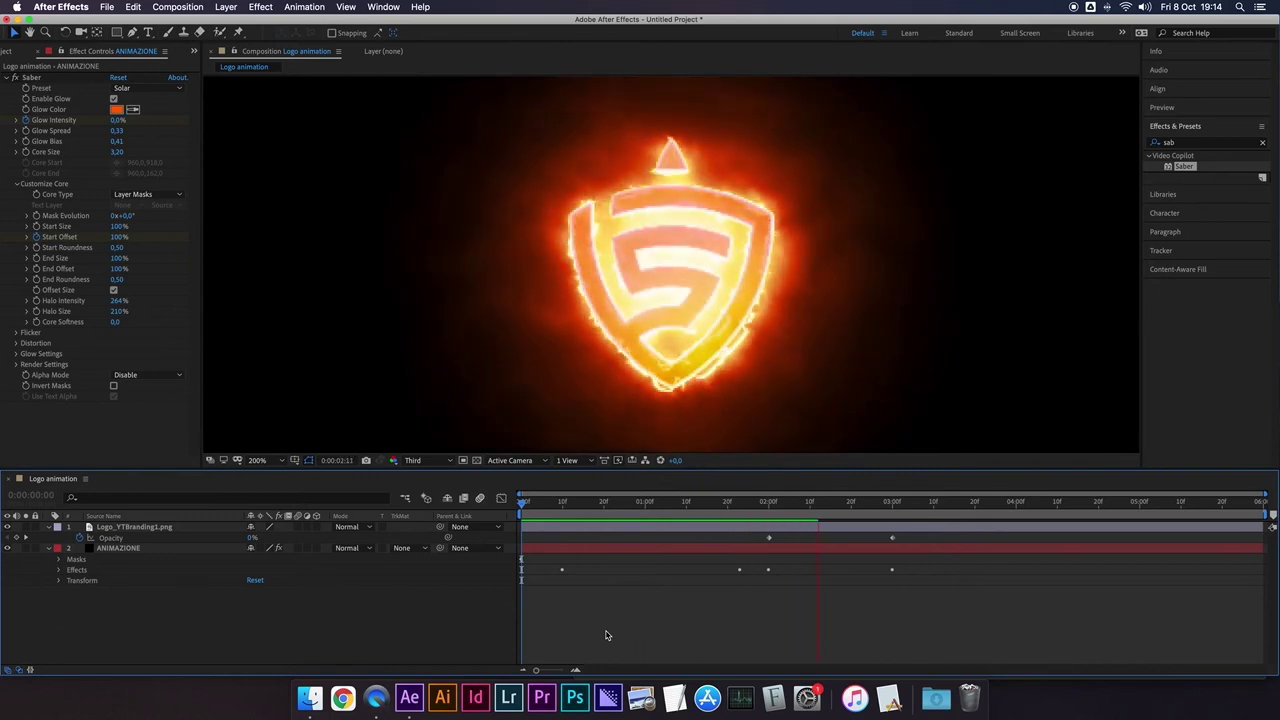
{"action": "key", "text": "space"}
Step: Scrub to around 2:07 to review the outline, then select ANIMAZIONE at the 2-second mark
{"action": "mouse_move", "coordinate": [706, 501]}
{"action": "left_mouse_down"}
{"action": "mouse_move", "coordinate": [808, 521]}
{"action": "mouse_move", "coordinate": [776, 519]}
{"action": "left_mouse_up"}
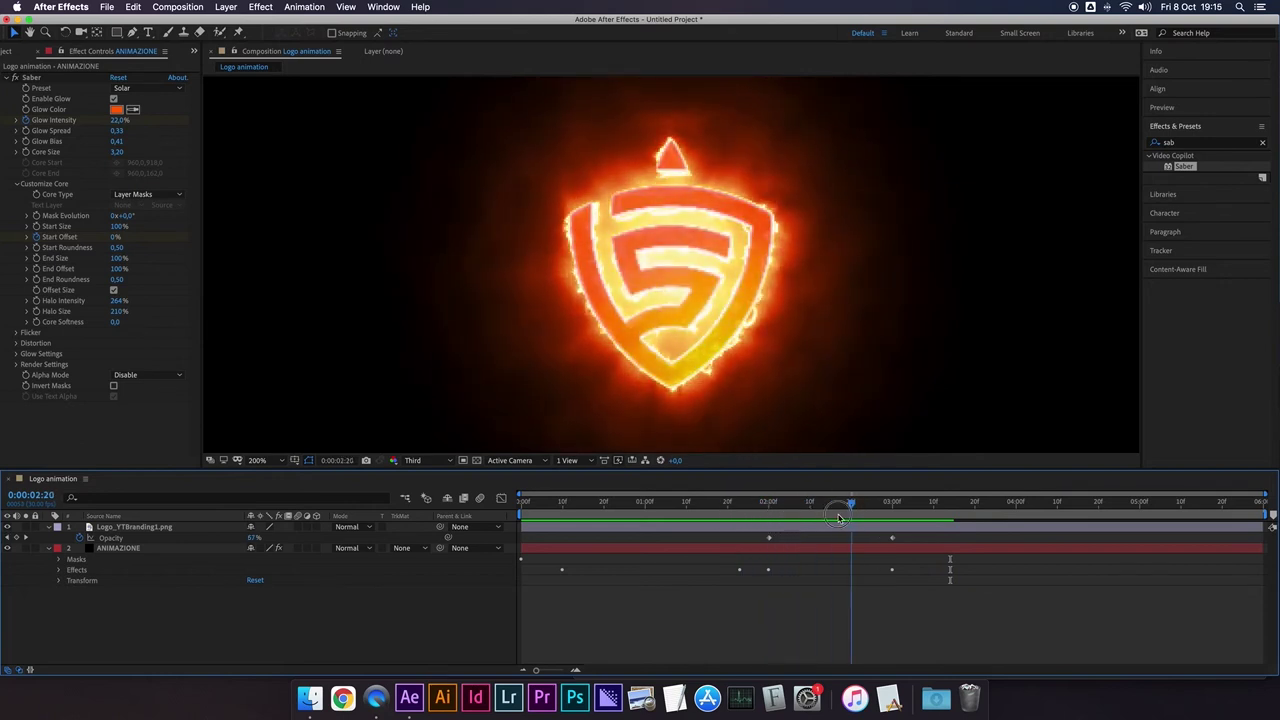
{"action": "left_click_drag", "start_coordinate": [776, 519], "coordinate": [797, 519]}
{"action": "left_click", "coordinate": [732, 557]}
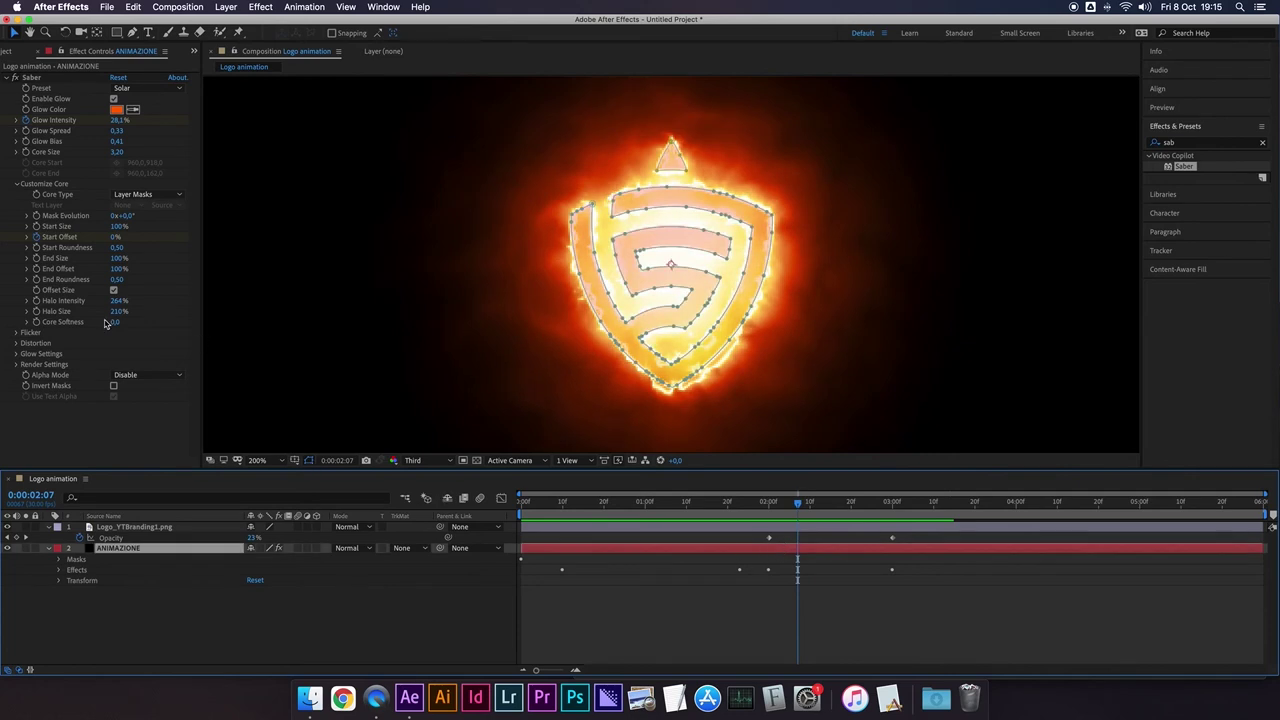
{"action": "left_click", "coordinate": [766, 509]}
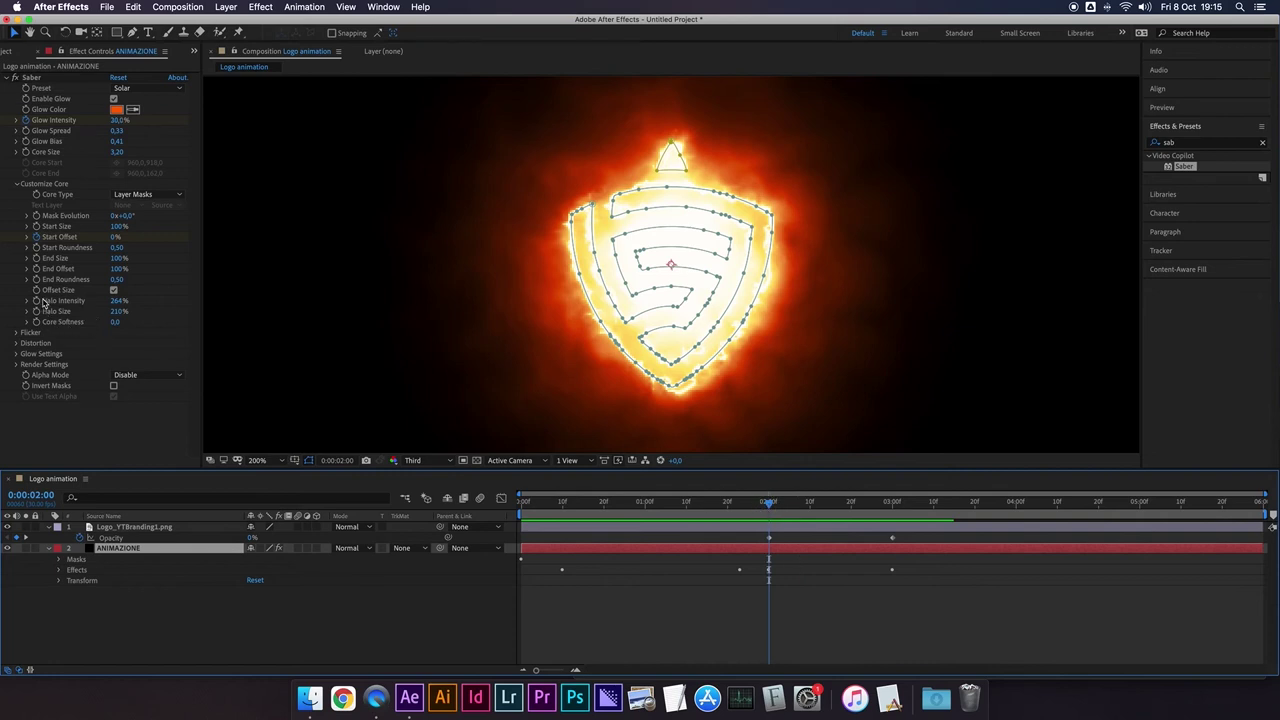
Step: Set Saber Halo Intensity to 0% at 3 seconds and add a halo keyframe at 2 seconds
{"action": "left_click", "coordinate": [45, 302]}
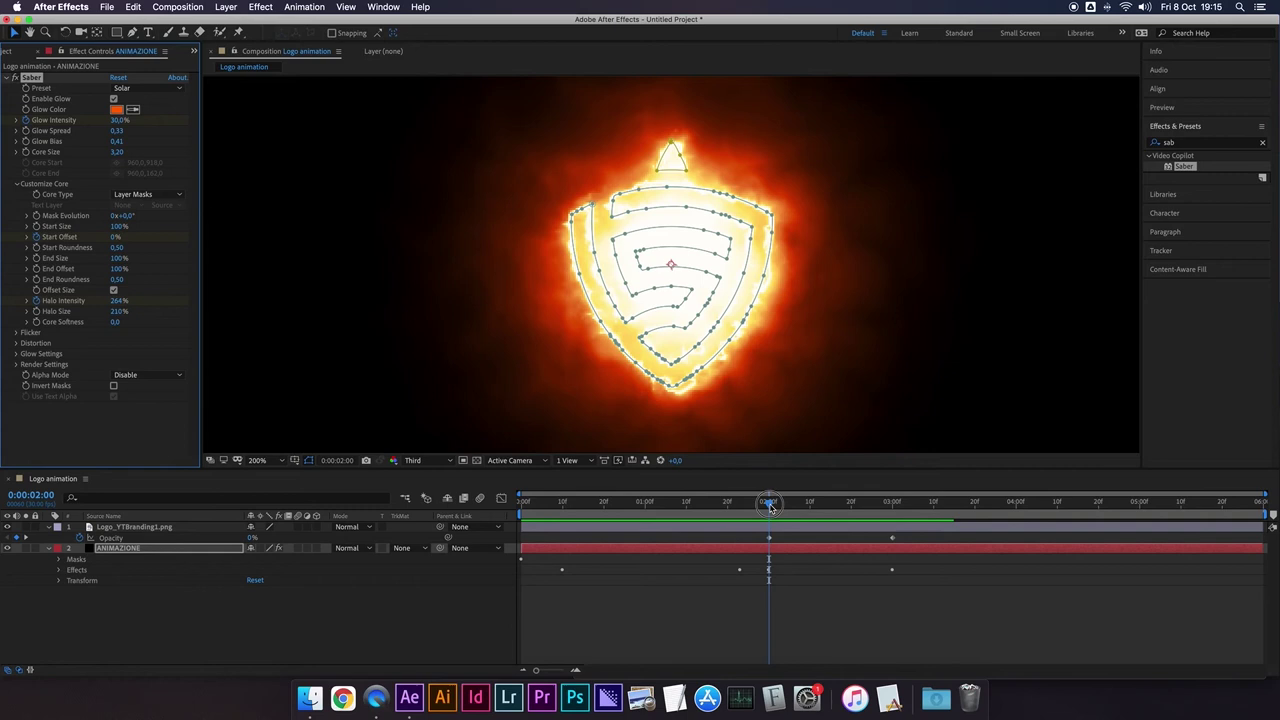
{"action": "left_click_drag", "start_coordinate": [770, 508], "coordinate": [893, 519]}
{"action": "left_click_drag", "start_coordinate": [115, 303], "coordinate": [104, 309]}
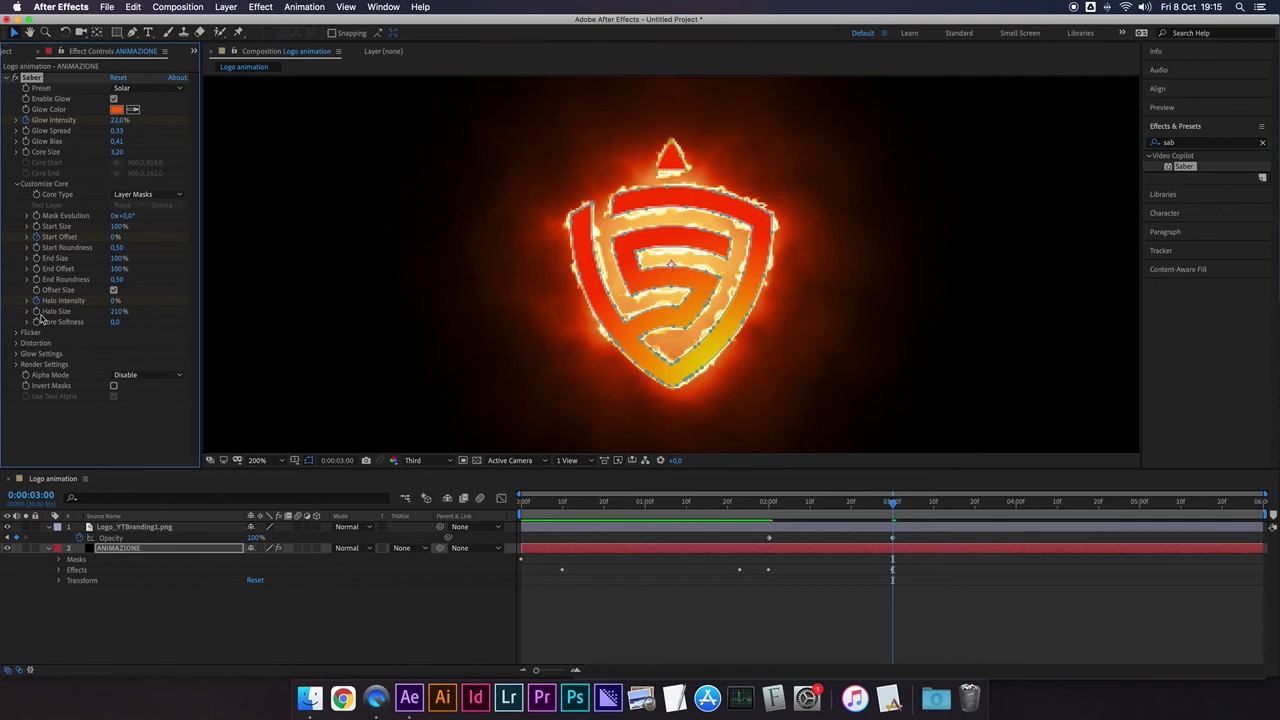
{"action": "left_click", "coordinate": [771, 513]}
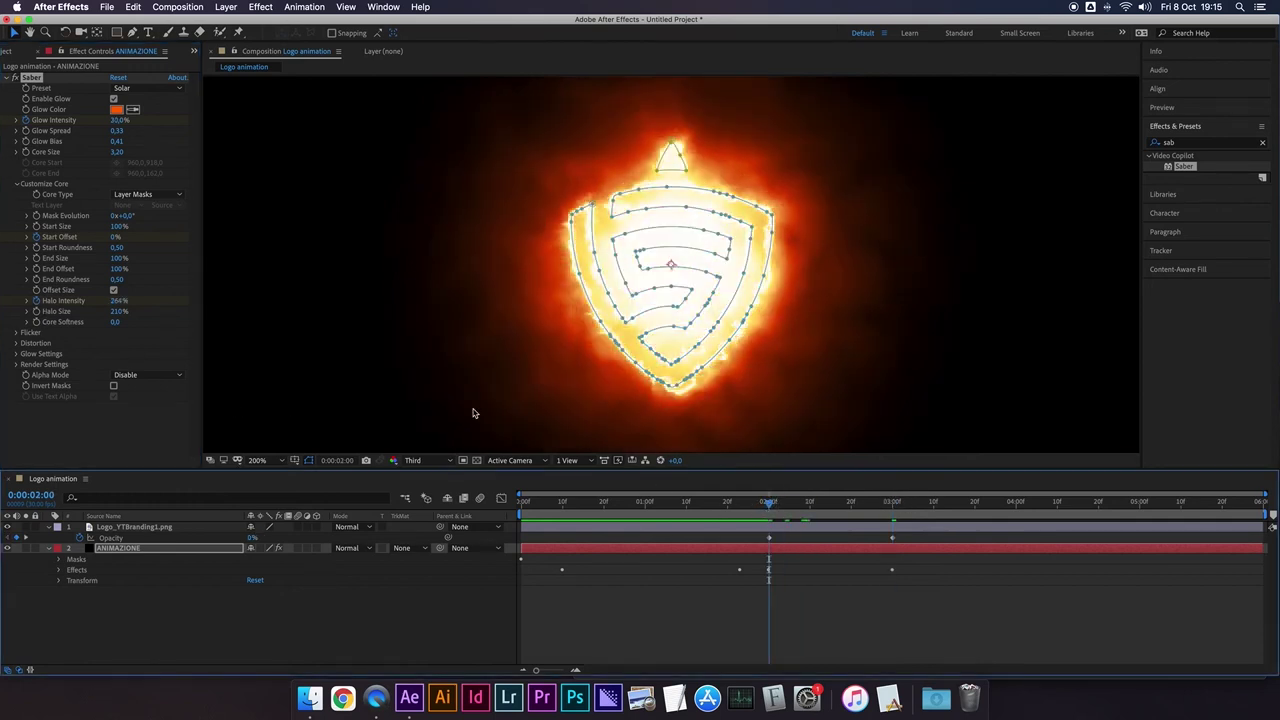
{"action": "left_click", "coordinate": [39, 313]}
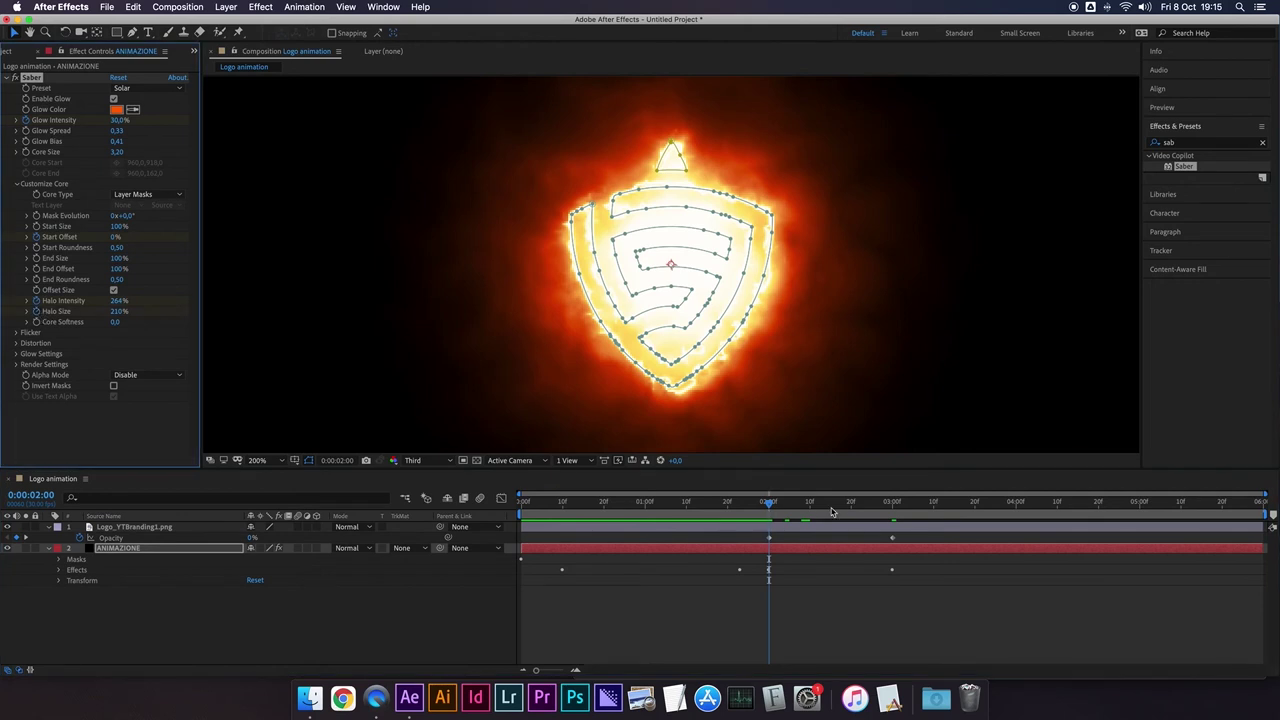
Step: Shrink Saber Core Size to 0,00 at the 3-second mark, then scrub back to the glowing outline
{"action": "left_click_drag", "start_coordinate": [831, 513], "coordinate": [884, 514]}
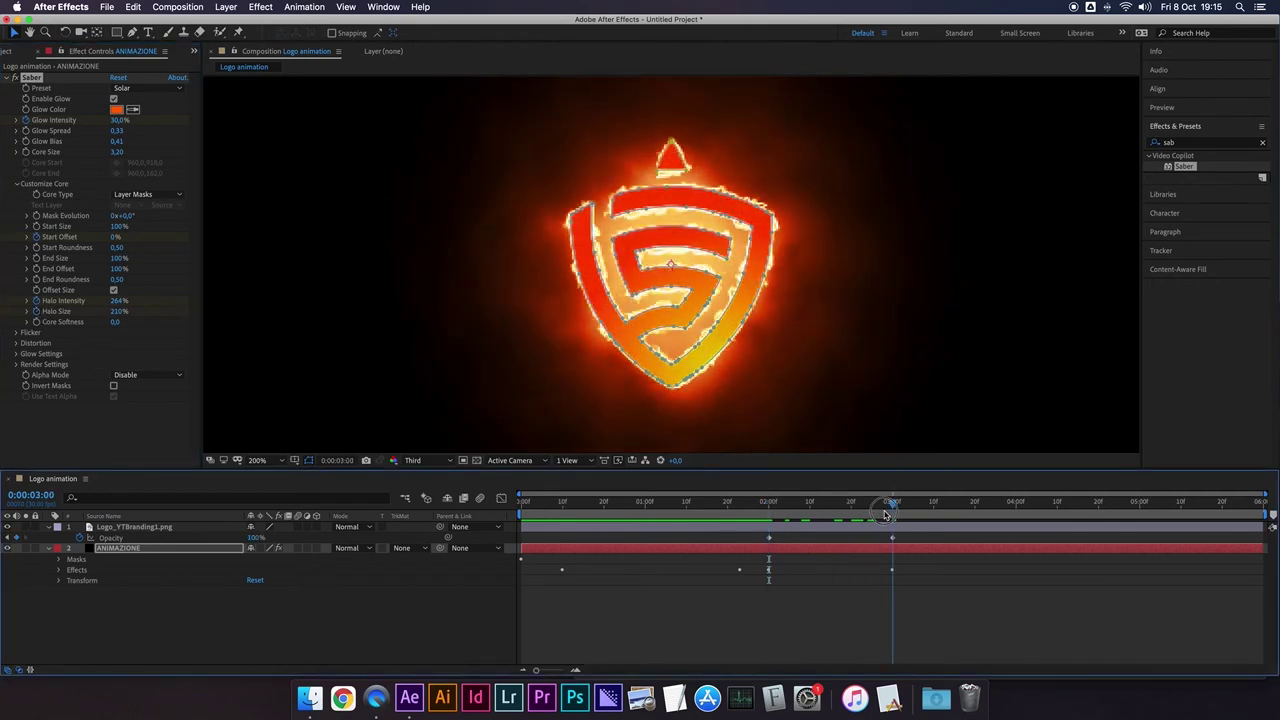
{"action": "left_click", "coordinate": [113, 315]}
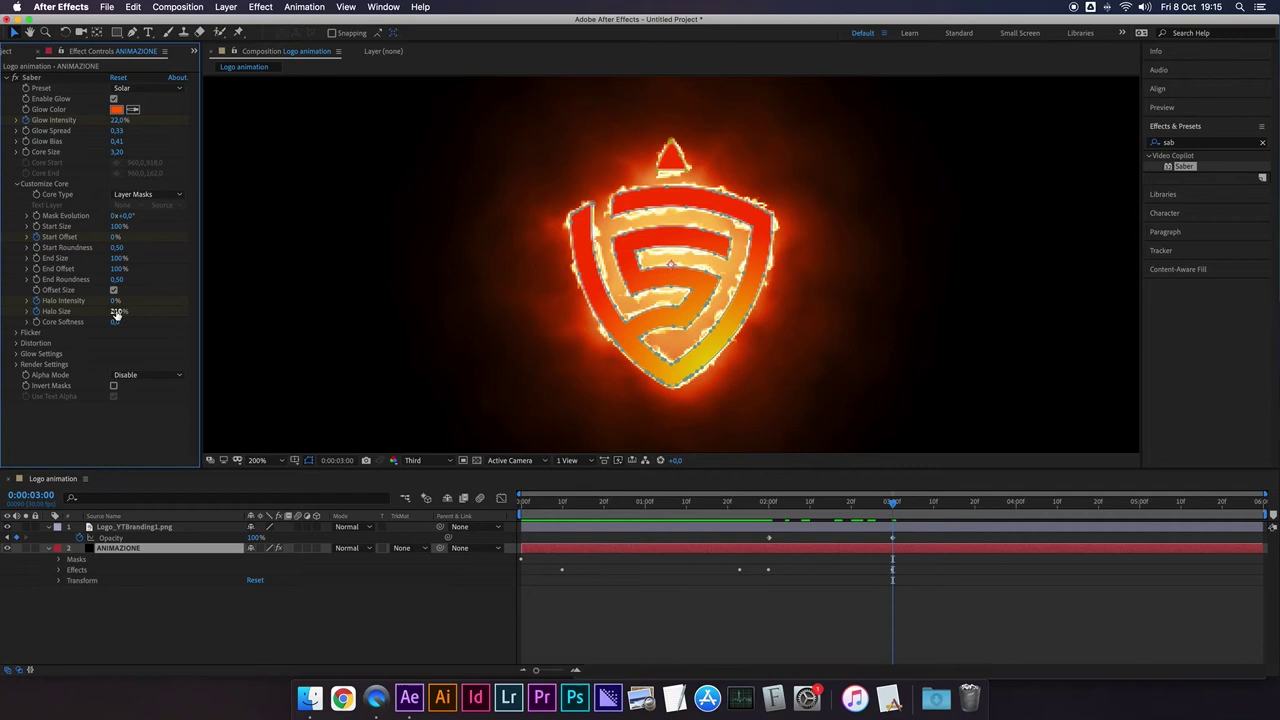
{"action": "key", "text": "j"}
{"action": "left_click_drag", "start_coordinate": [847, 504], "coordinate": [889, 507]}
{"action": "left_click_drag", "start_coordinate": [117, 154], "coordinate": [37, 161]}
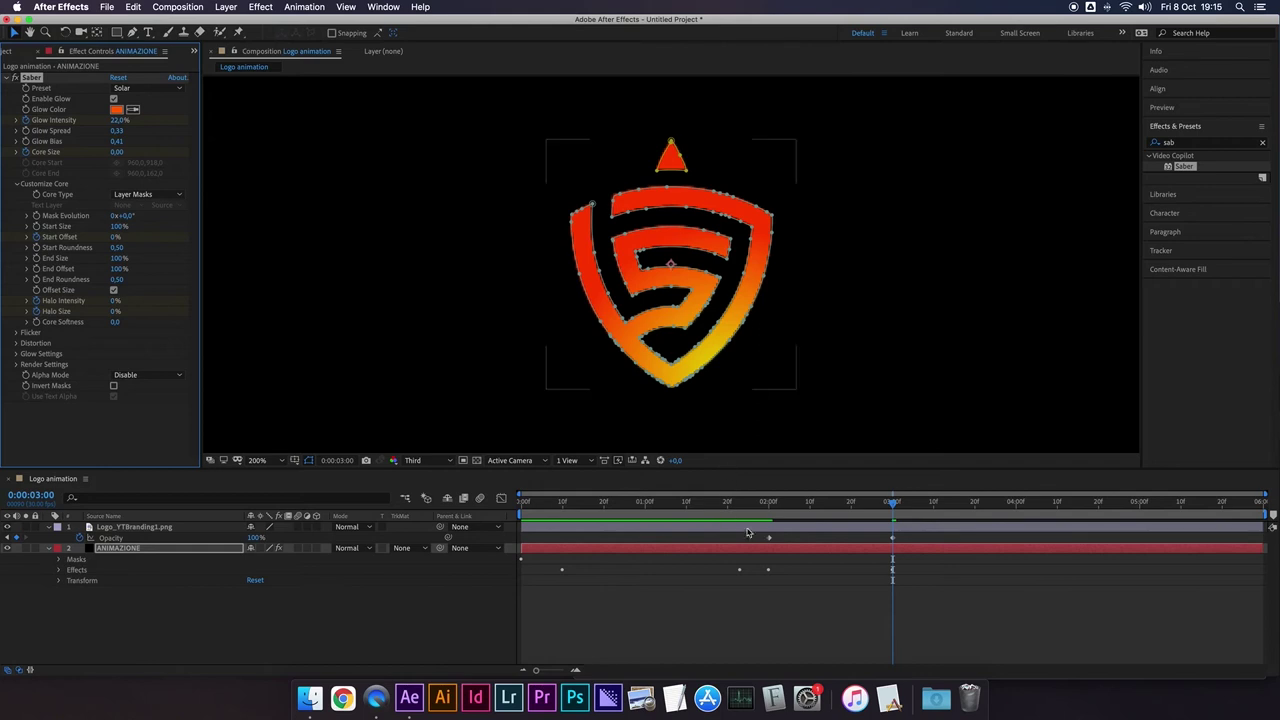
{"action": "mouse_move", "coordinate": [725, 505]}
{"action": "left_mouse_down"}
{"action": "mouse_move", "coordinate": [915, 512]}
{"action": "mouse_move", "coordinate": [547, 542]}
{"action": "left_mouse_up"}
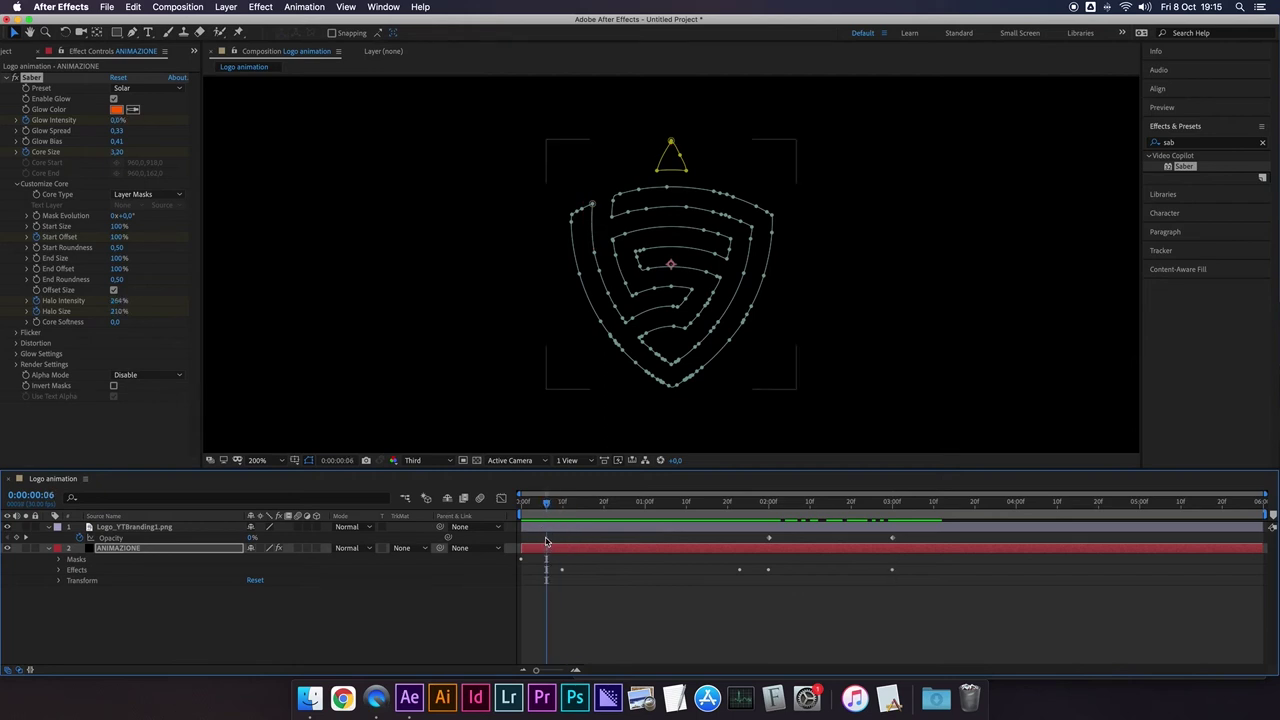
Step: Show ANIMAZIONE's animated properties with U and move the Saber peak keyframes from 2:00 to about 0:20
{"action": "left_click_drag", "start_coordinate": [547, 508], "coordinate": [601, 505]}
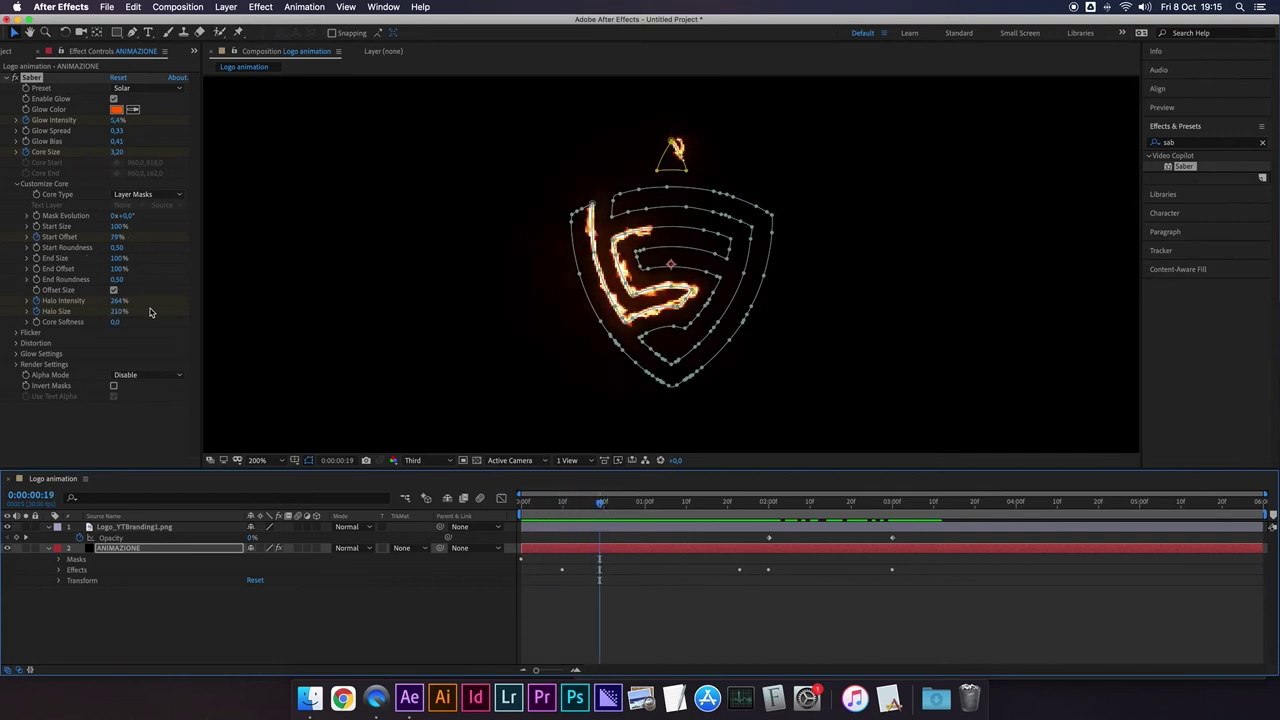
{"action": "left_click", "coordinate": [29, 301]}
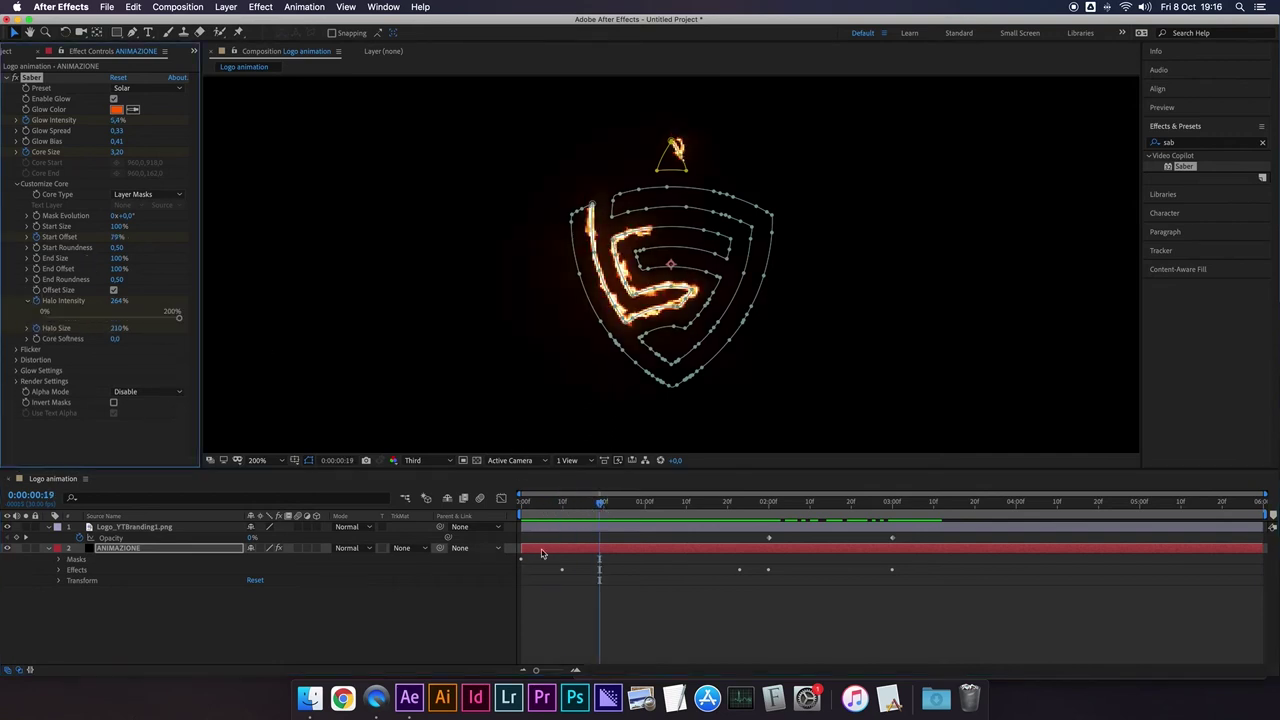
{"action": "left_click", "coordinate": [552, 553]}
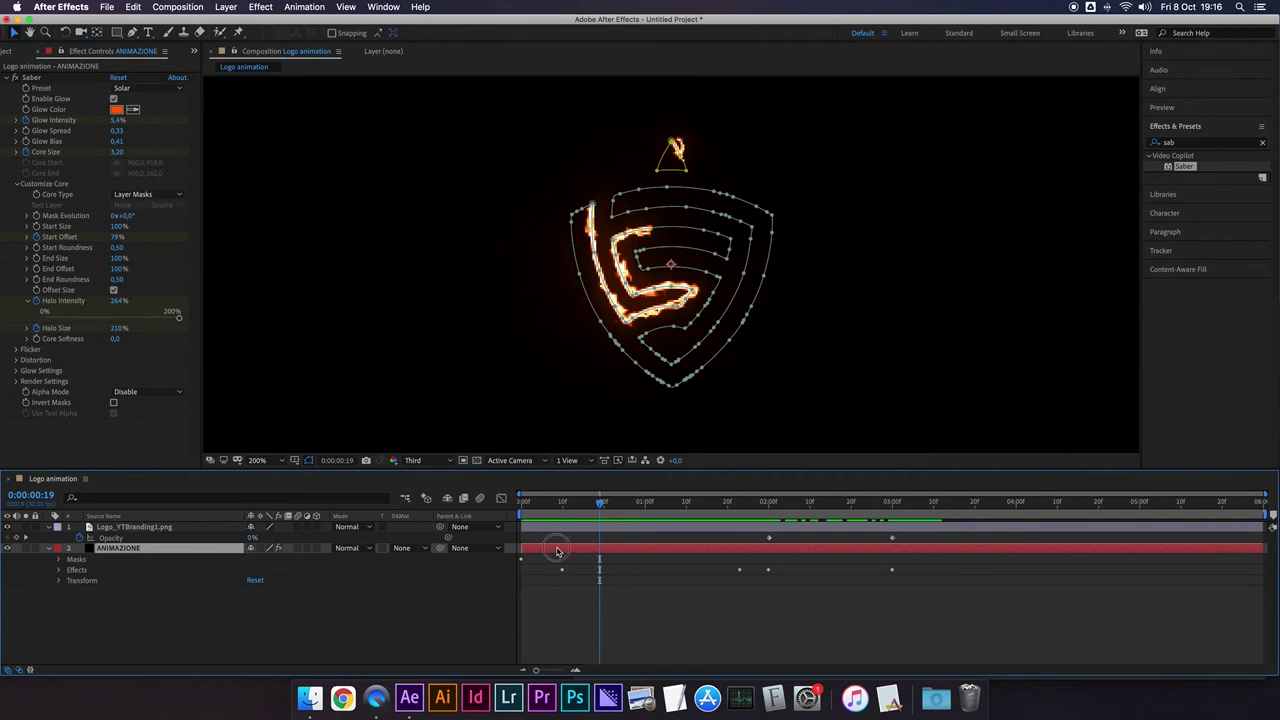
{"action": "key", "text": "u"}
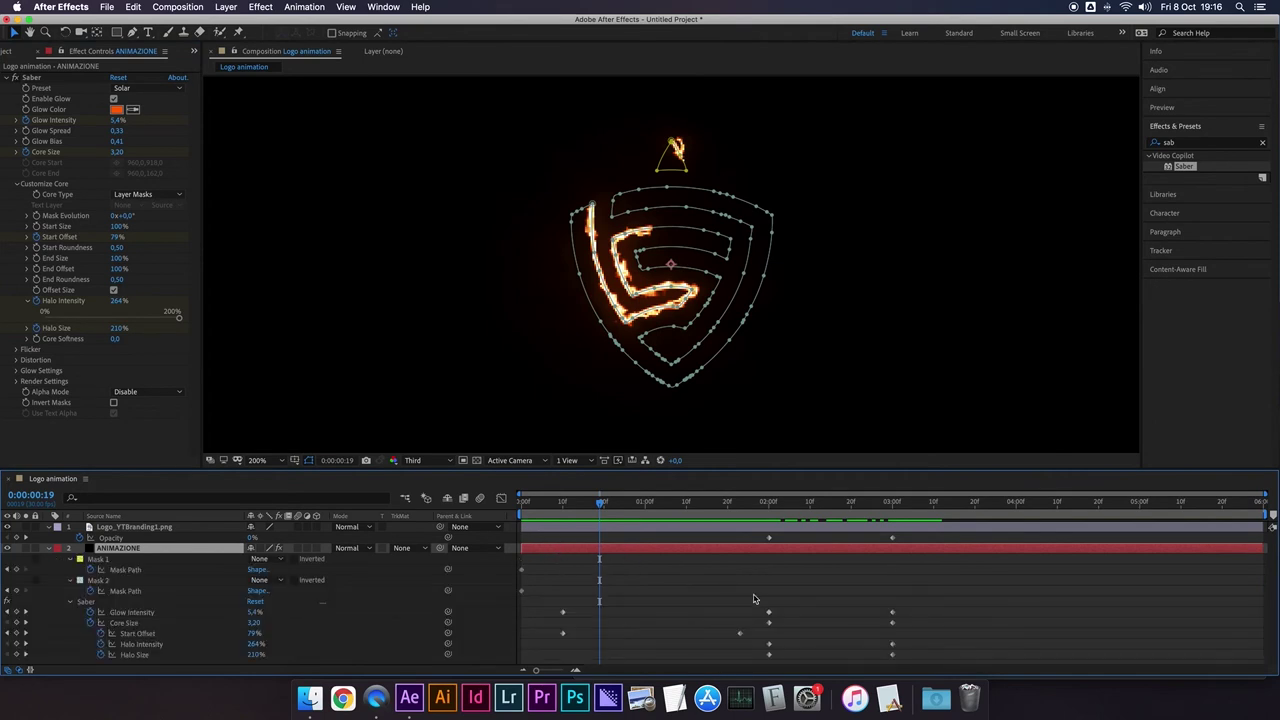
{"action": "mouse_move", "coordinate": [776, 515]}
{"action": "left_mouse_down"}
{"action": "mouse_move", "coordinate": [795, 527]}
{"action": "mouse_move", "coordinate": [768, 534]}
{"action": "left_mouse_up"}
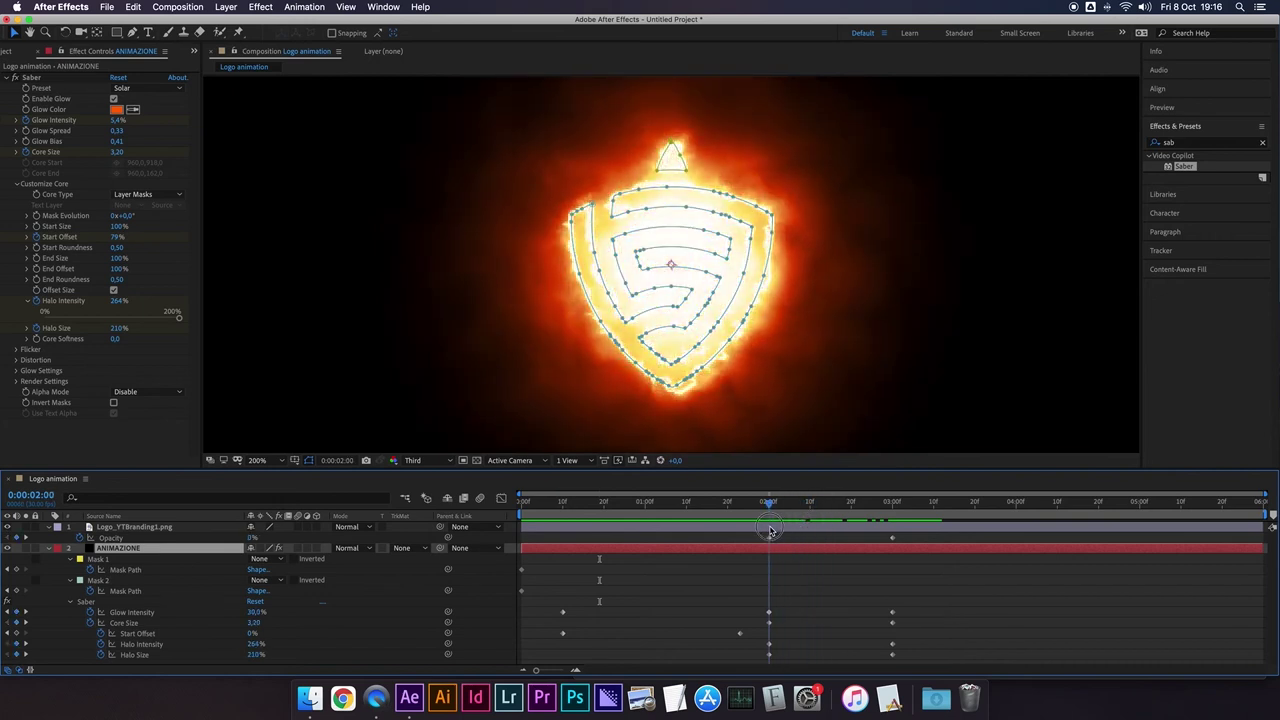
{"action": "mouse_move", "coordinate": [788, 592]}
{"action": "left_mouse_down"}
{"action": "mouse_move", "coordinate": [756, 672]}
{"action": "mouse_move", "coordinate": [562, 664]}
{"action": "mouse_move", "coordinate": [603, 662]}
{"action": "left_mouse_up"}
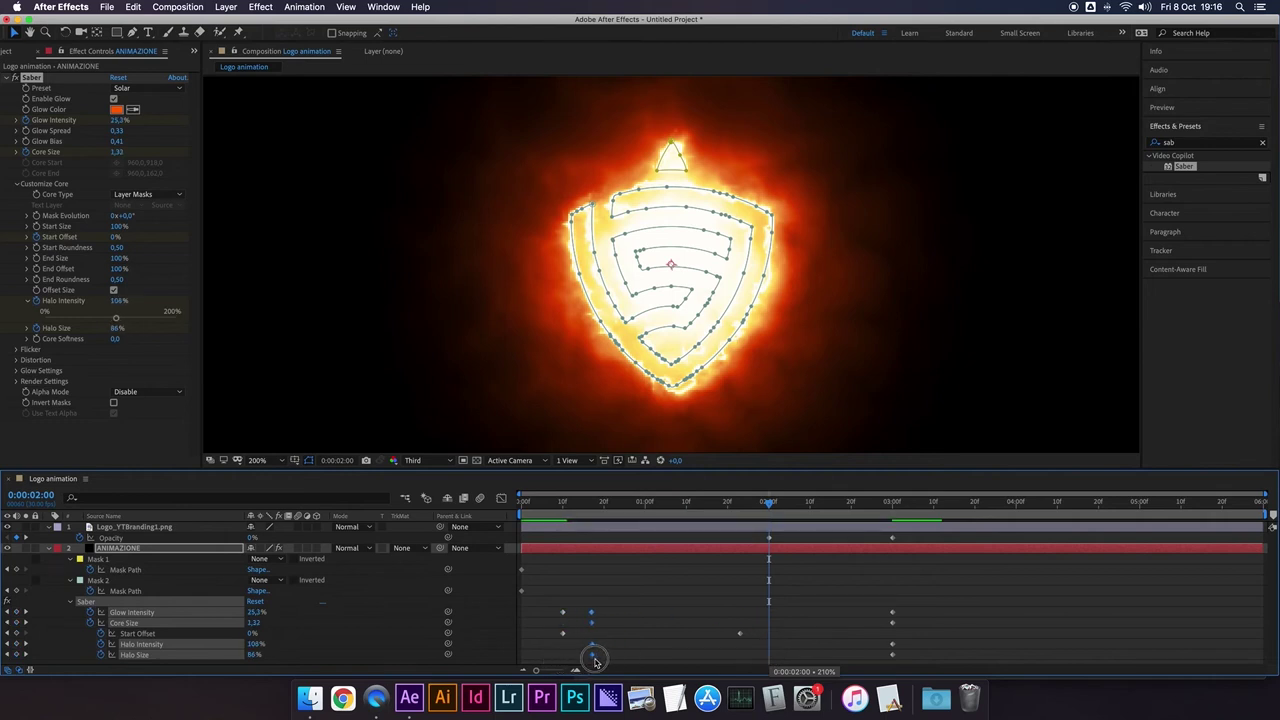
{"action": "left_click", "coordinate": [576, 510]}
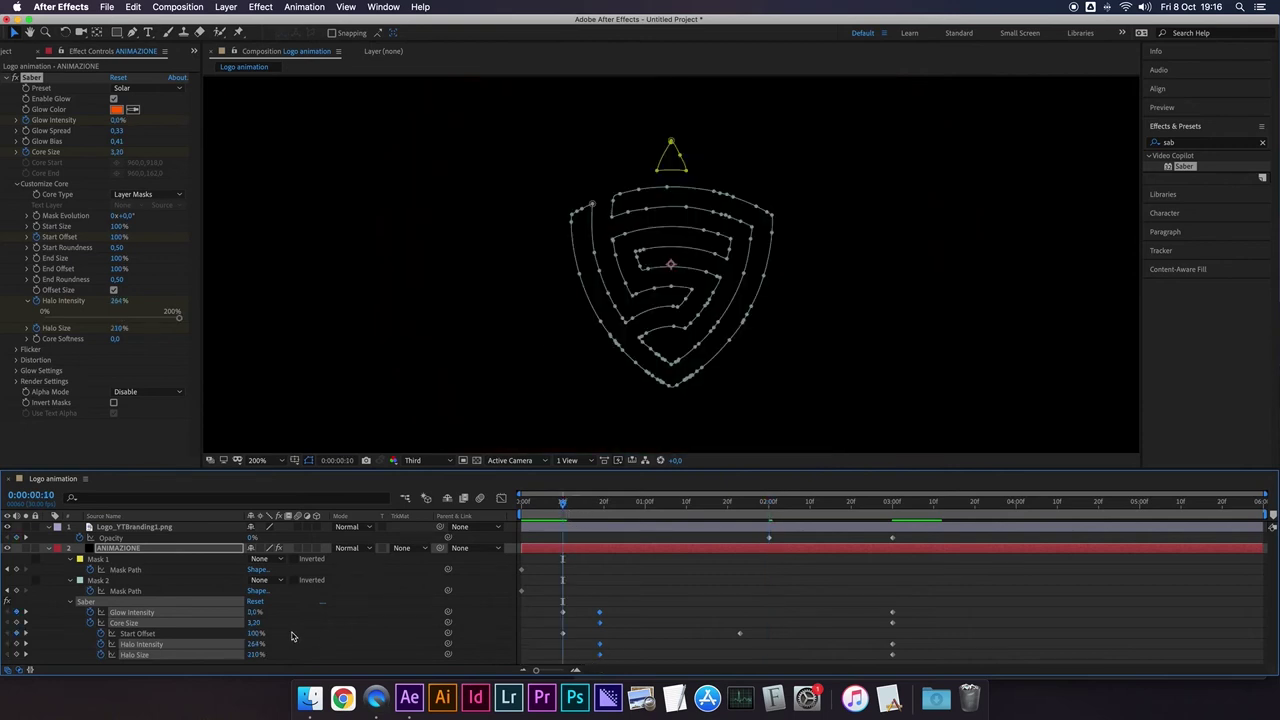
Step: At frame 0:10 set Saber Core Size to 0, Halo Intensity and Halo Size to 0%, then preview
{"action": "left_click", "coordinate": [543, 621]}
{"action": "left_click", "coordinate": [565, 613]}
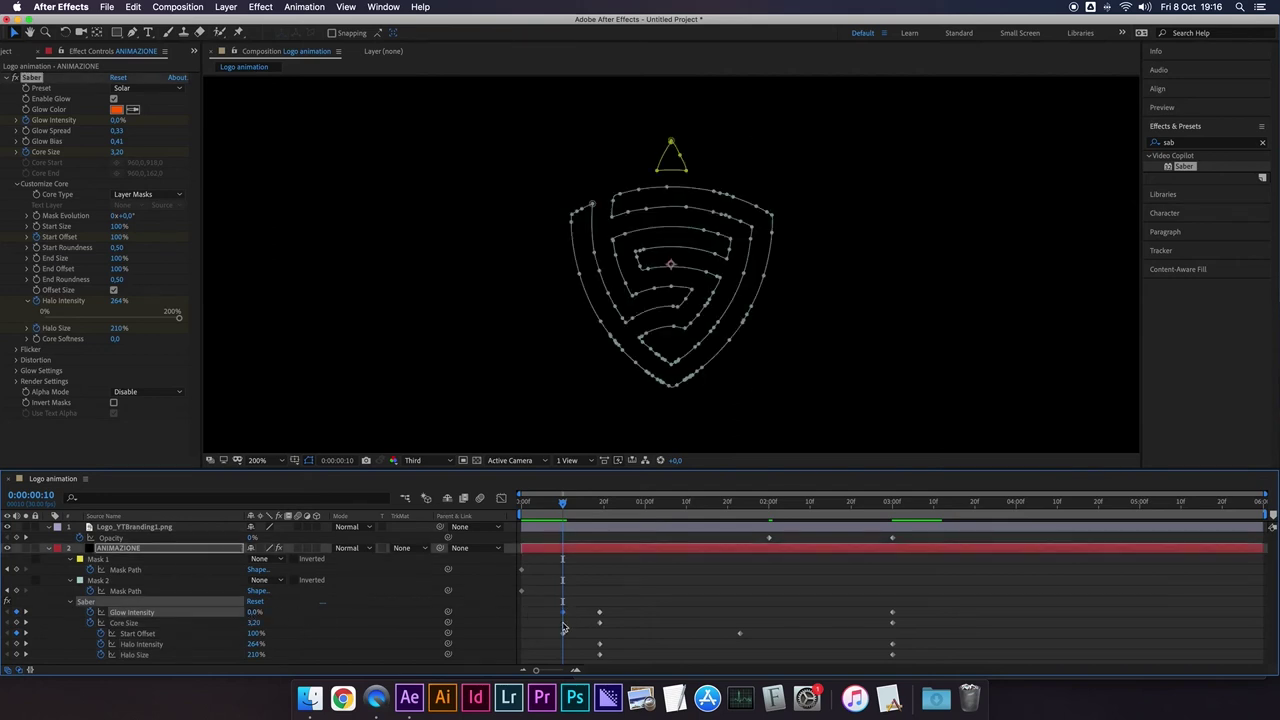
{"action": "left_click", "coordinate": [539, 621]}
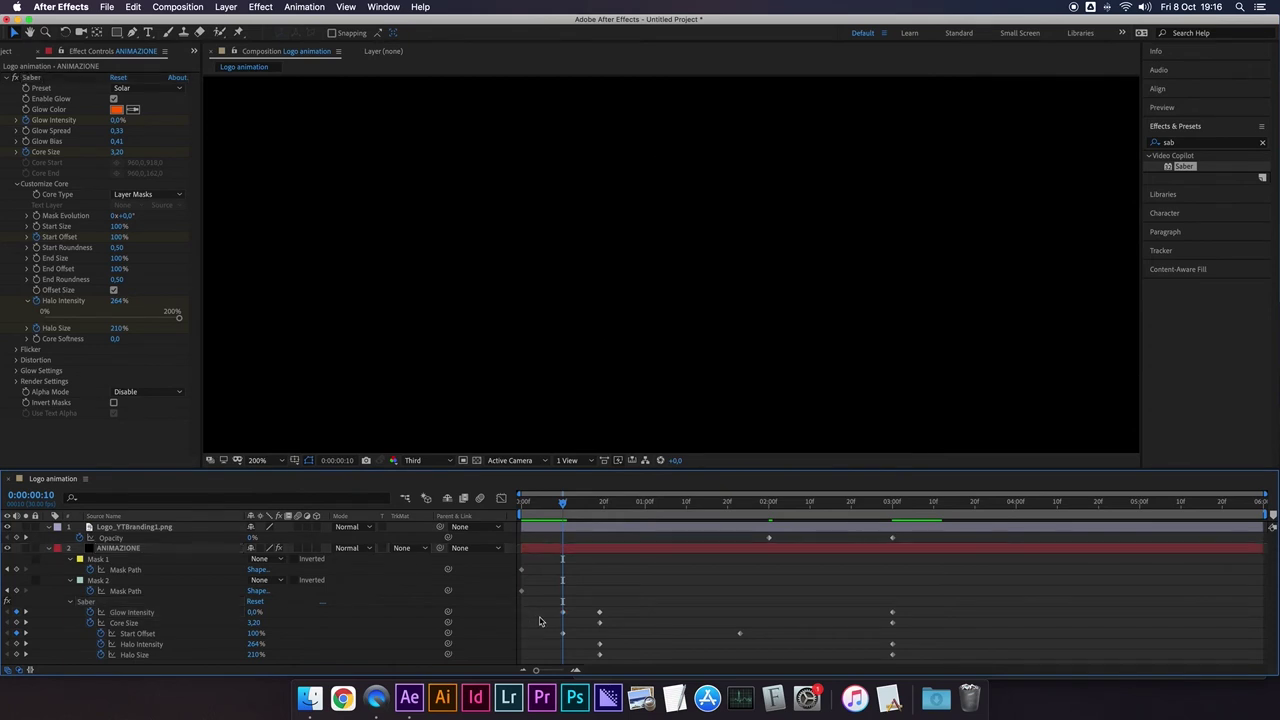
{"action": "left_click", "coordinate": [600, 624]}
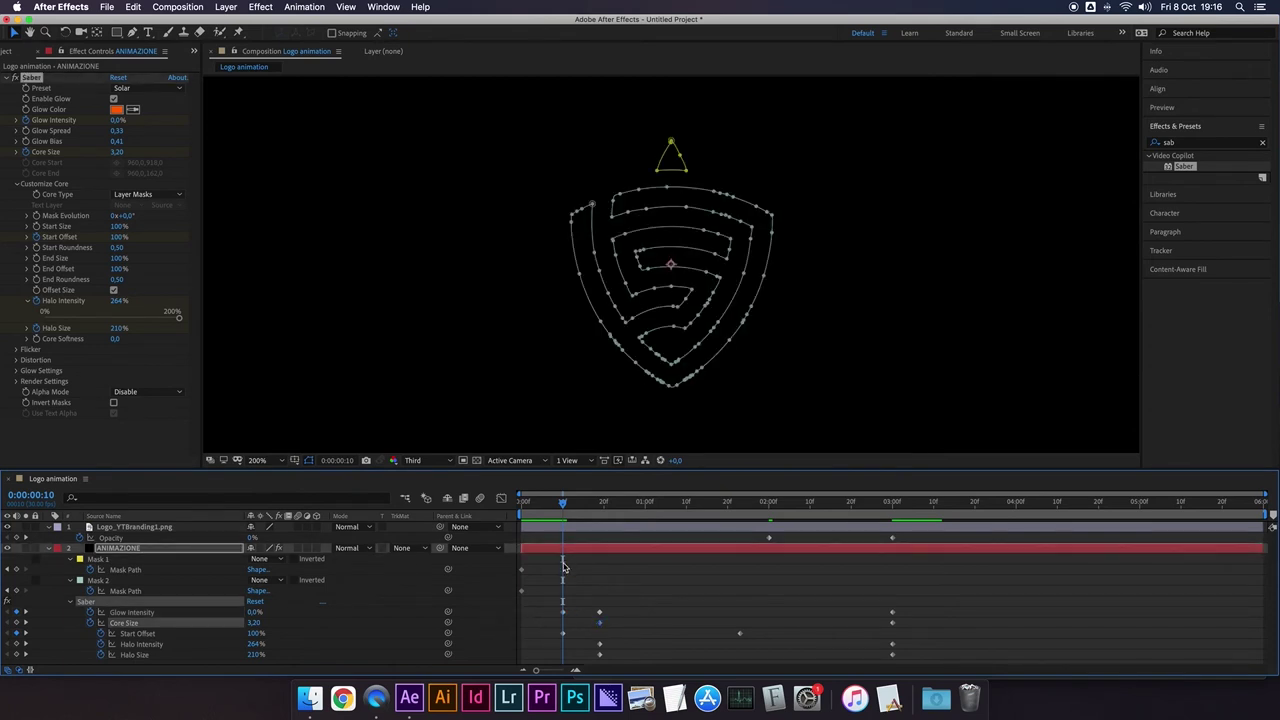
{"action": "type", "text": "0"}
{"action": "key", "text": "Return"}
{"action": "left_click", "coordinate": [600, 650]}
{"action": "left_click", "coordinate": [601, 646]}
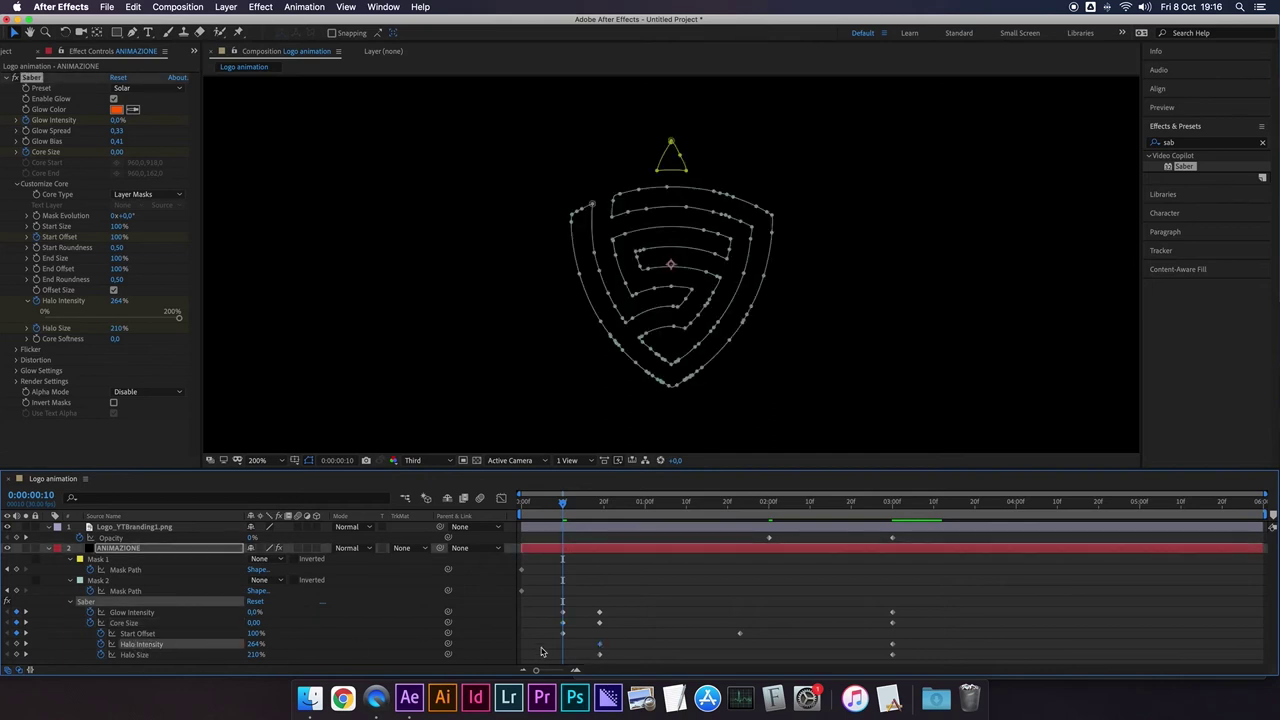
{"action": "key", "text": "Return"}
{"action": "left_click", "coordinate": [597, 657]}
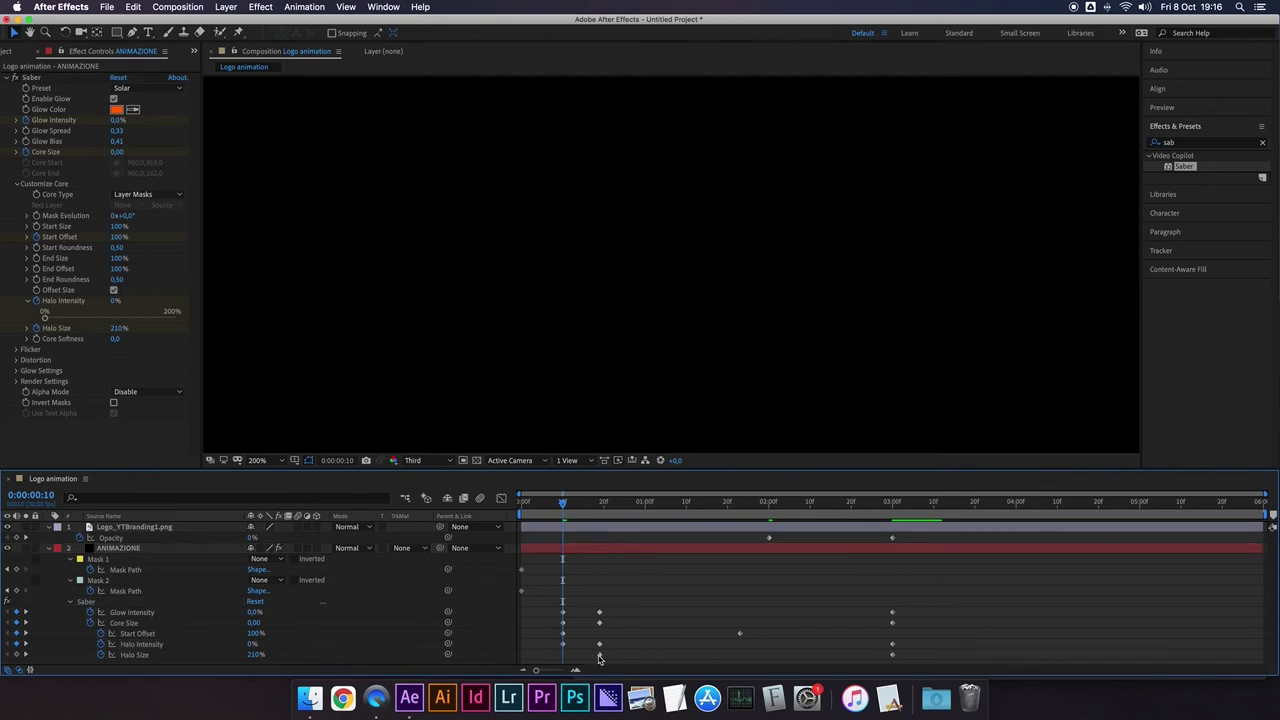
{"action": "left_click", "coordinate": [597, 656]}
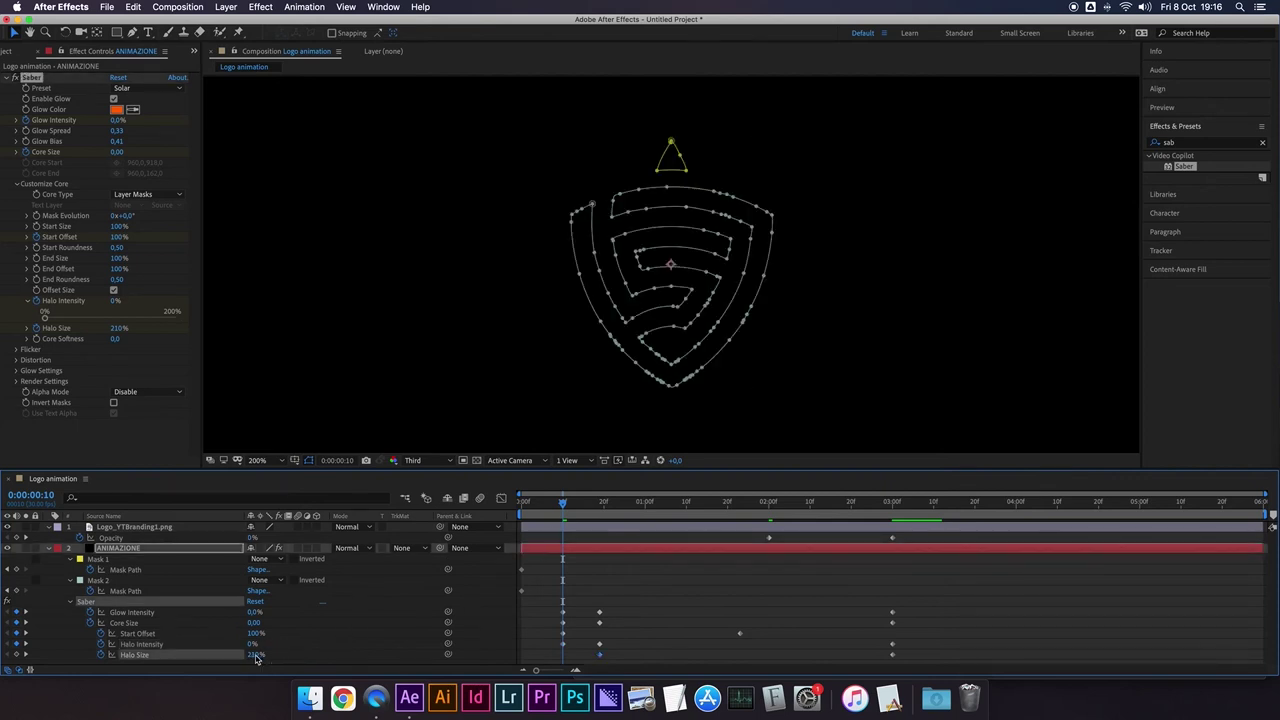
{"action": "left_click_drag", "start_coordinate": [562, 505], "coordinate": [513, 508]}
{"action": "key", "text": "space"}
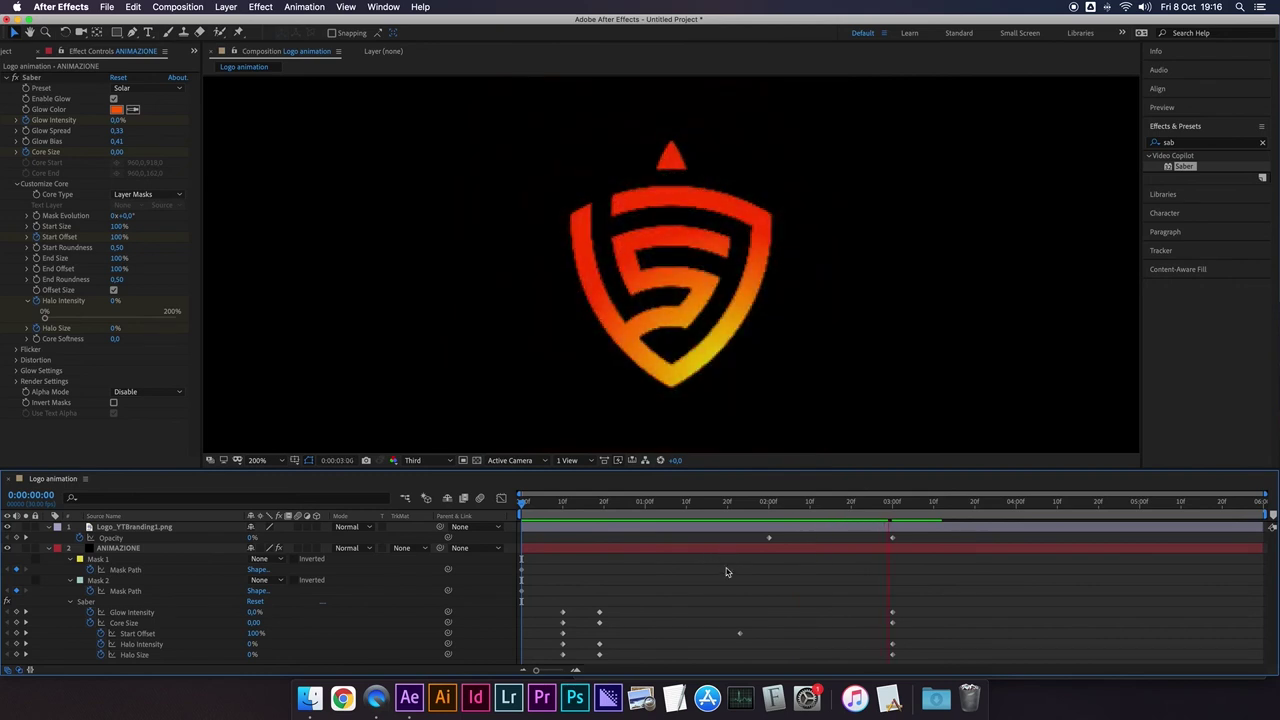
Step: Drag the Saber closing keyframes from 3:00 to about 3:20 and show the viewer at 100%
{"action": "key", "text": "space"}
{"action": "mouse_move", "coordinate": [735, 505]}
{"action": "left_mouse_down"}
{"action": "mouse_move", "coordinate": [868, 519]}
{"action": "mouse_move", "coordinate": [822, 571]}
{"action": "mouse_move", "coordinate": [910, 668]}
{"action": "mouse_move", "coordinate": [838, 659]}
{"action": "mouse_move", "coordinate": [970, 637]}
{"action": "left_mouse_up"}
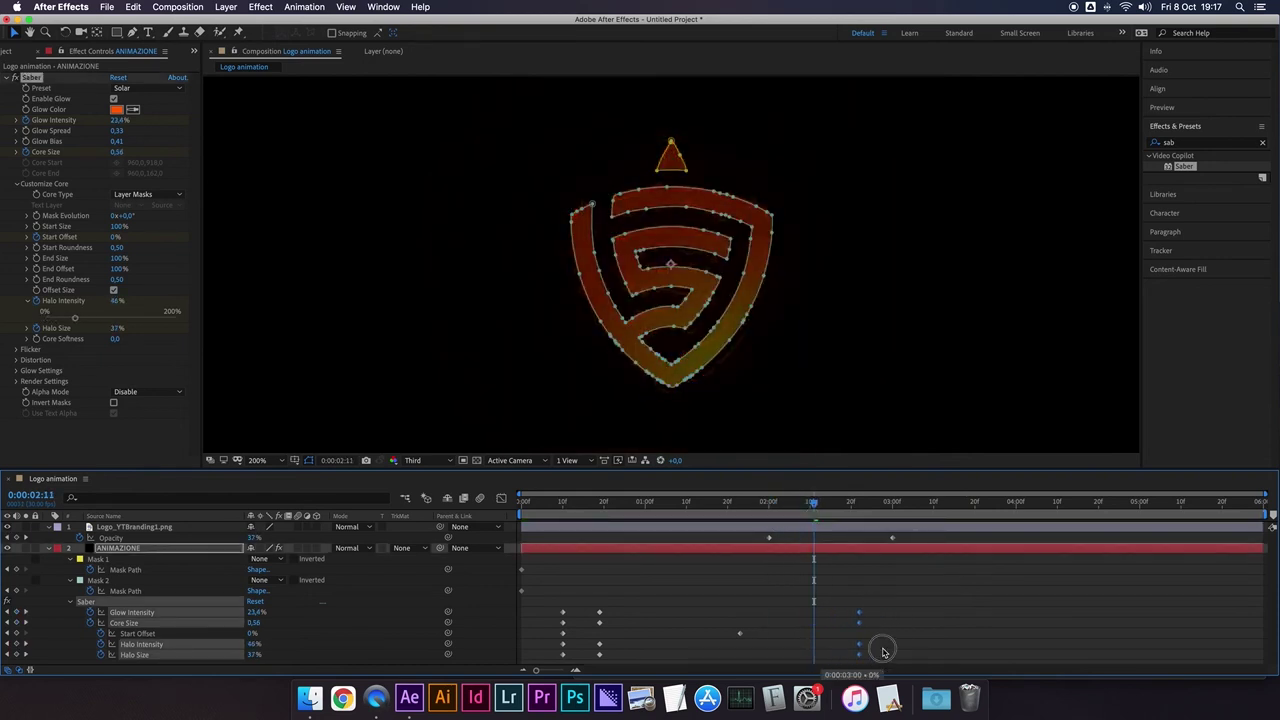
{"action": "mouse_move", "coordinate": [850, 505]}
{"action": "left_mouse_down"}
{"action": "mouse_move", "coordinate": [838, 512]}
{"action": "mouse_move", "coordinate": [1000, 511]}
{"action": "left_mouse_up"}
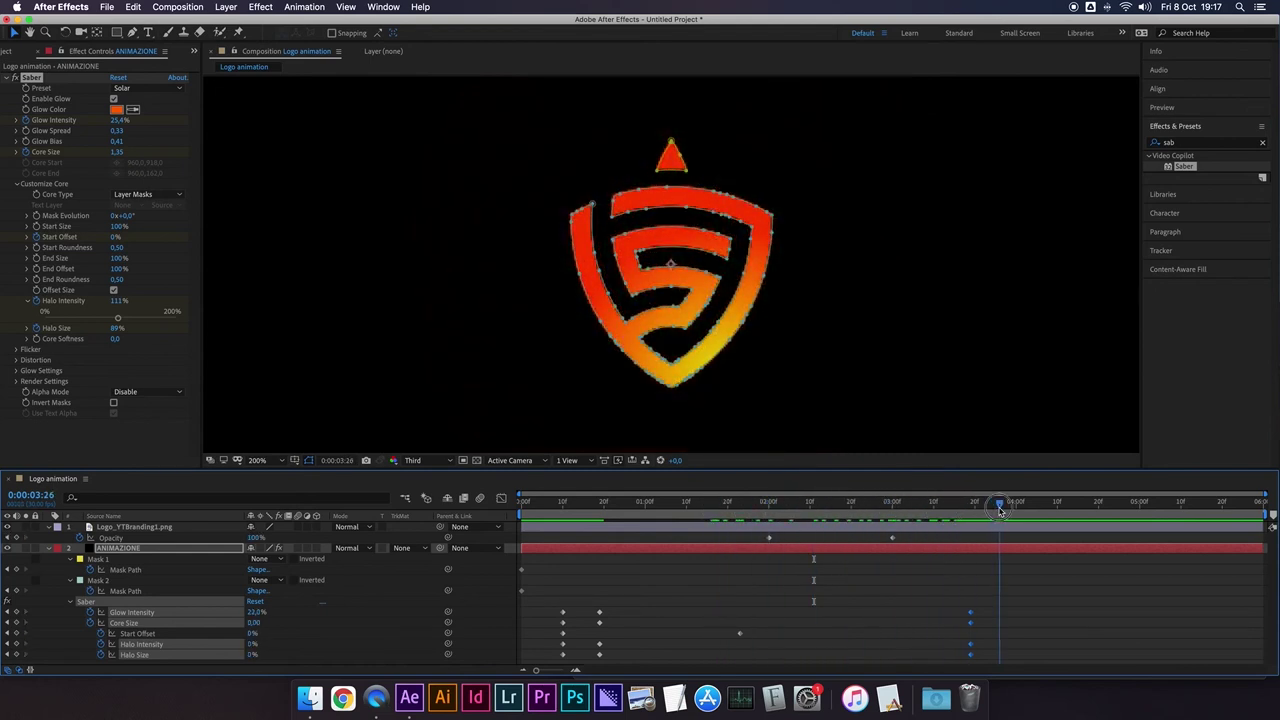
{"action": "key", "text": "comma"}
{"action": "left_click", "coordinate": [399, 395]}
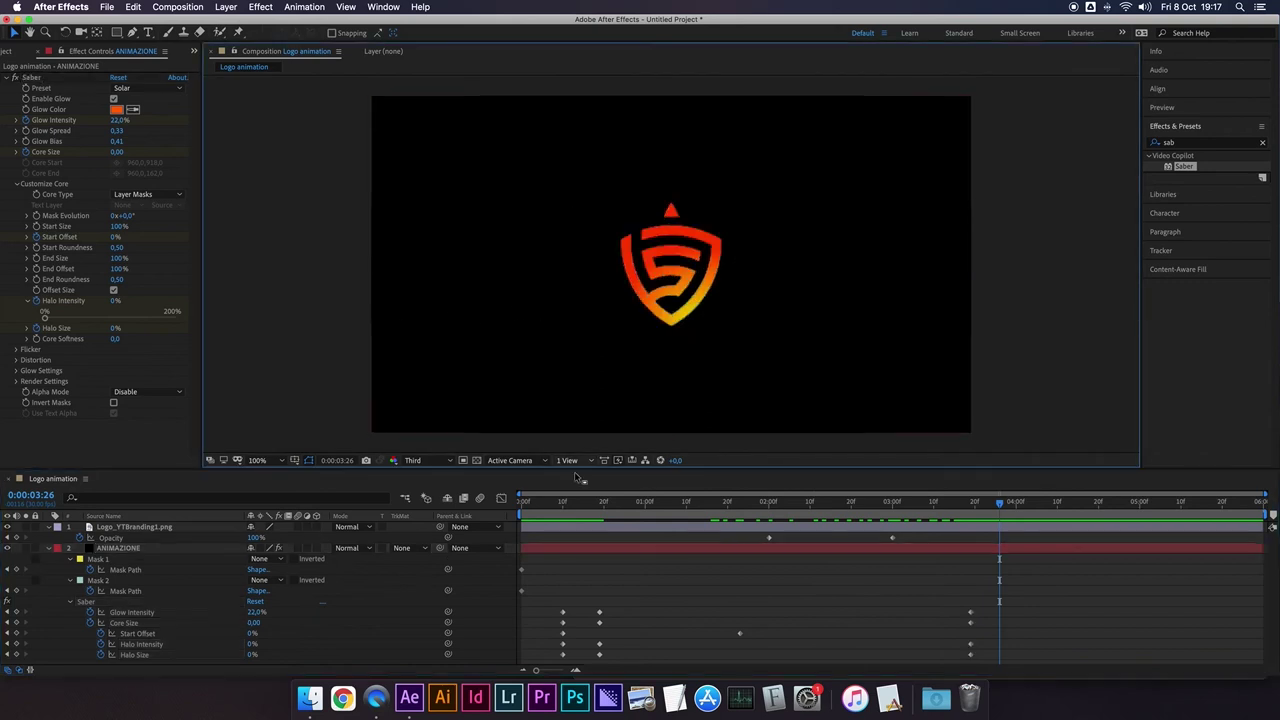
Step: Play the animation from 0:00 to review it, then marquee-select the logo's two Opacity keyframes
{"action": "key", "text": "Home"}
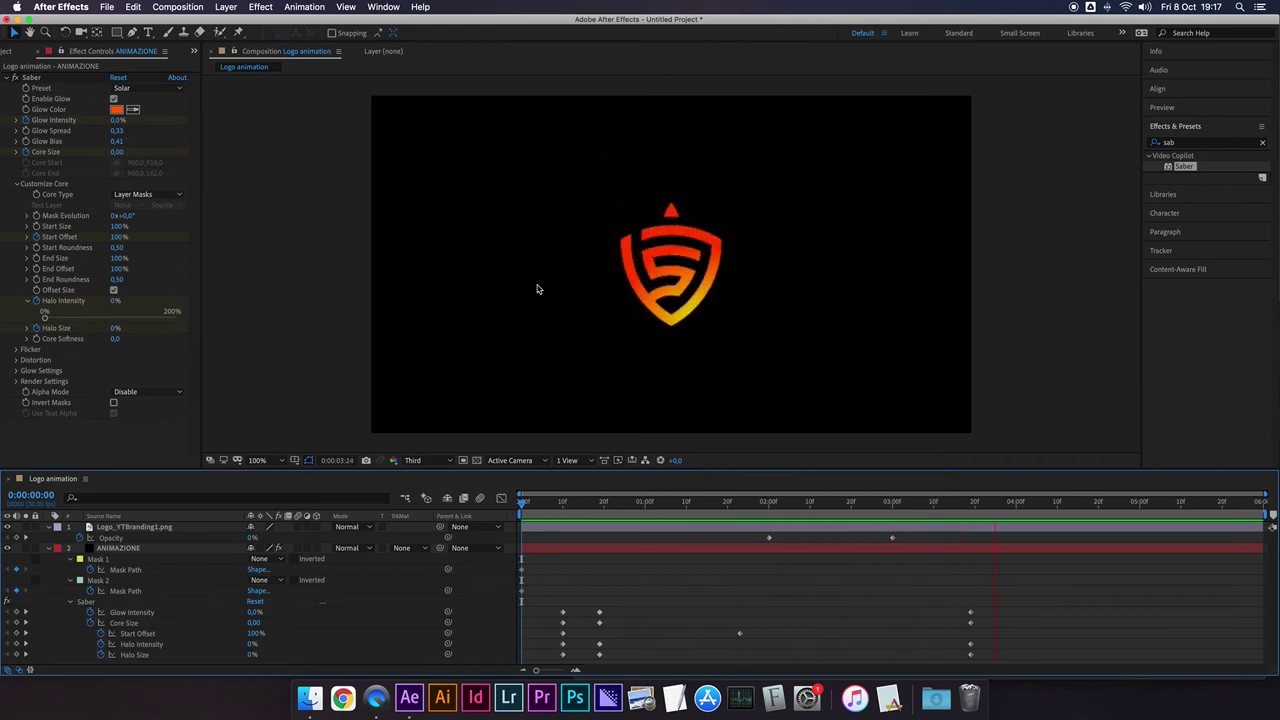
{"action": "left_click", "coordinate": [656, 288]}
{"action": "left_click", "coordinate": [690, 400]}
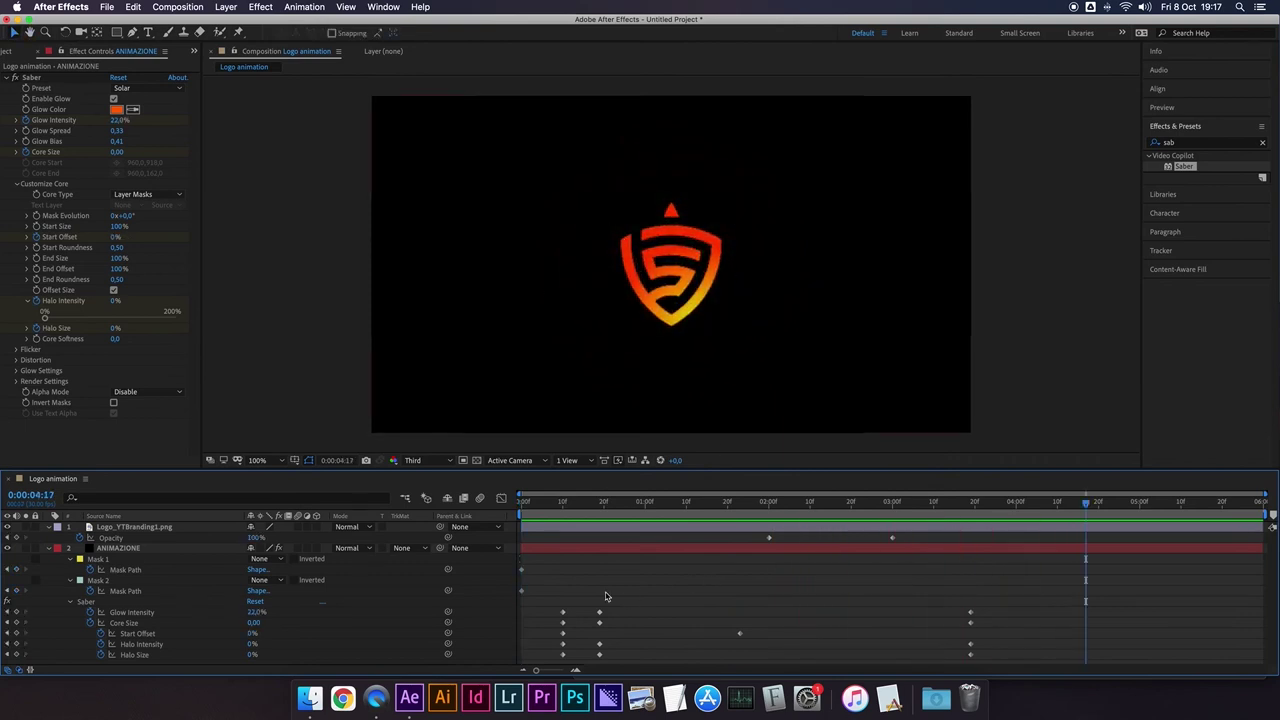
{"action": "left_click", "coordinate": [802, 582]}
{"action": "left_click", "coordinate": [737, 571]}
{"action": "left_click_drag", "start_coordinate": [747, 537], "coordinate": [896, 542]}
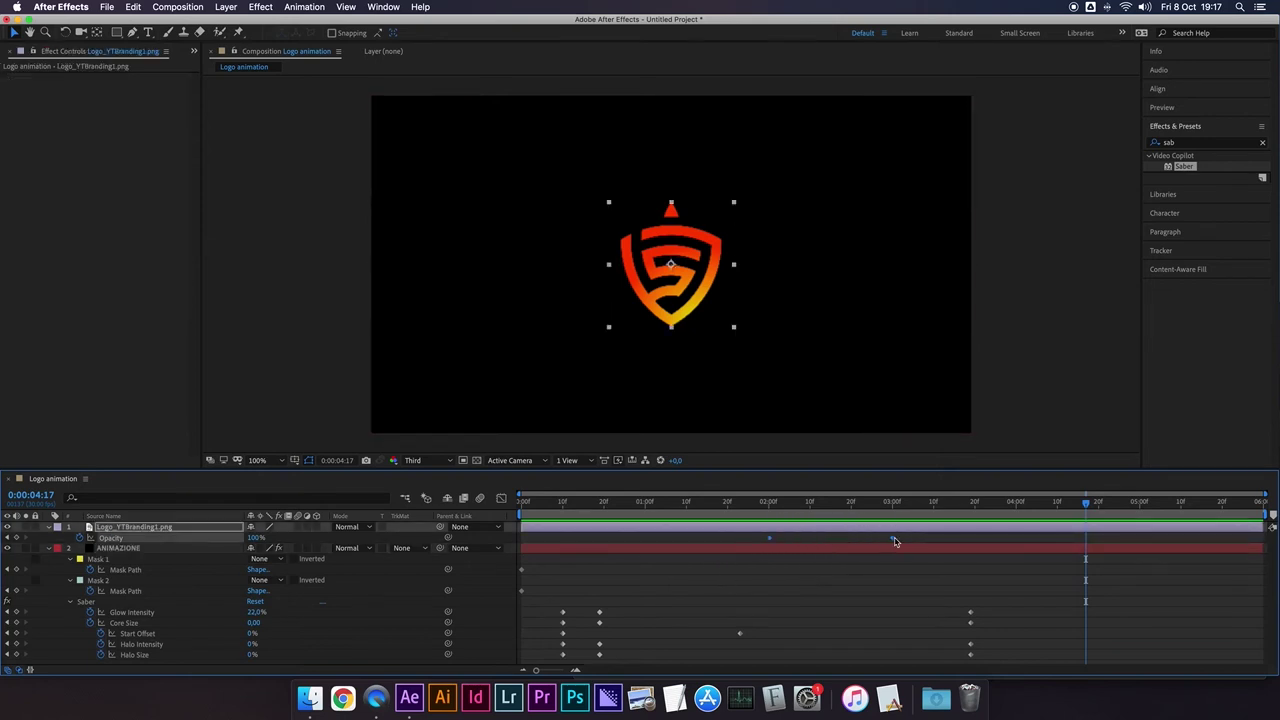
Step: Apply Easy Ease (F9) to the logo's Opacity keyframes, then marquee-select all Saber keyframes
{"action": "key", "text": "F9"}
{"action": "left_click", "coordinate": [644, 577]}
{"action": "mouse_move", "coordinate": [1009, 565]}
{"action": "left_mouse_down"}
{"action": "mouse_move", "coordinate": [522, 665]}
{"action": "mouse_move", "coordinate": [537, 666]}
{"action": "left_mouse_up"}
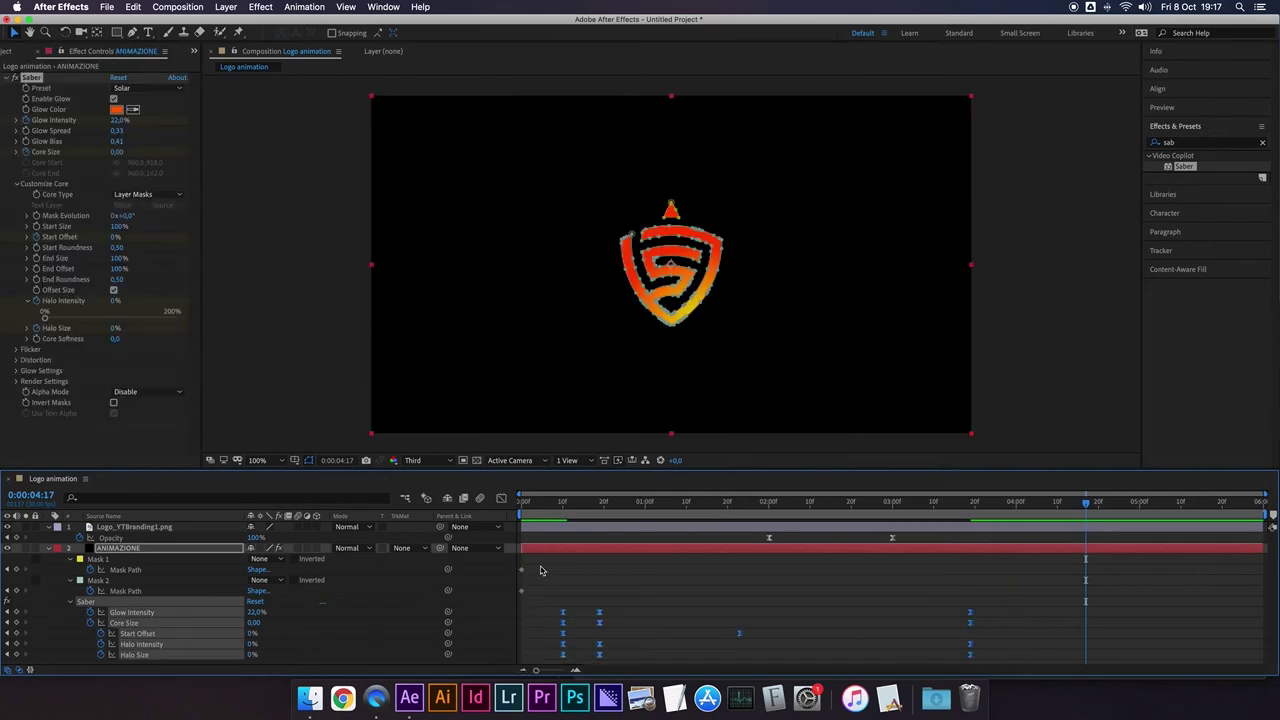
{"action": "left_click", "coordinate": [858, 540]}
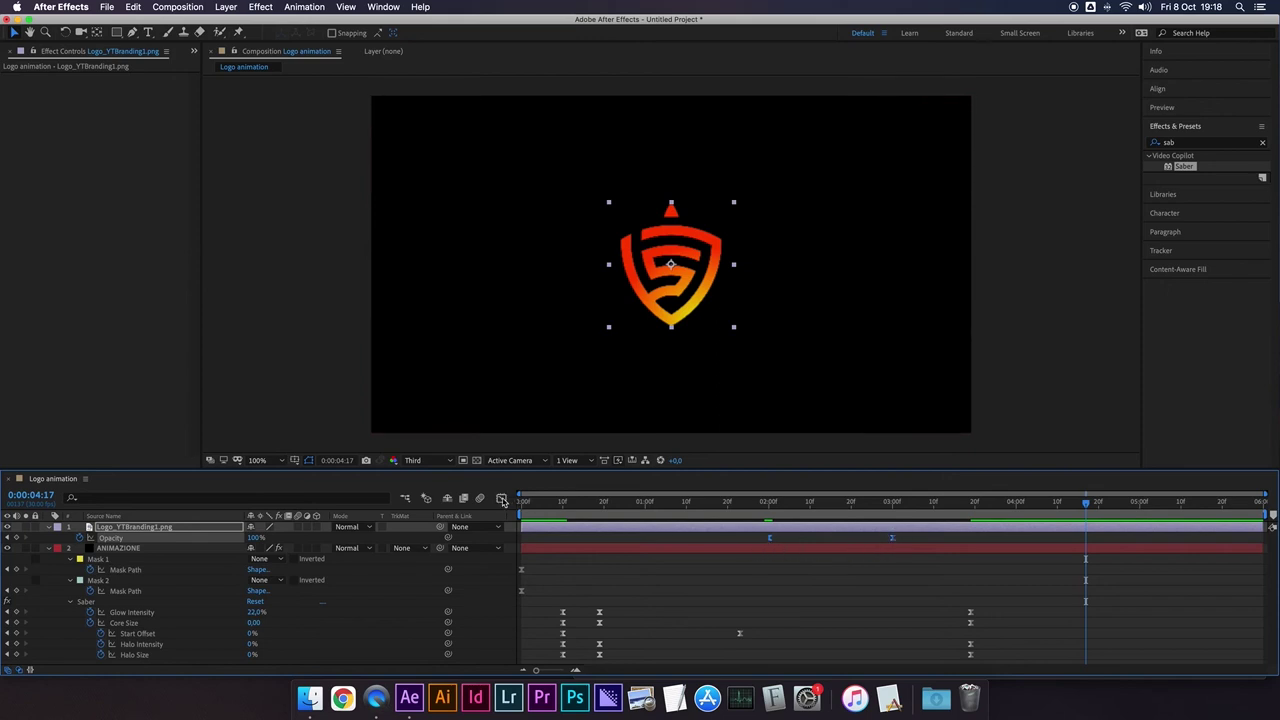
Step: In the speed graph, select both logo opacity keyframes and apply Easy Ease (F9)
{"action": "left_click", "coordinate": [502, 499]}
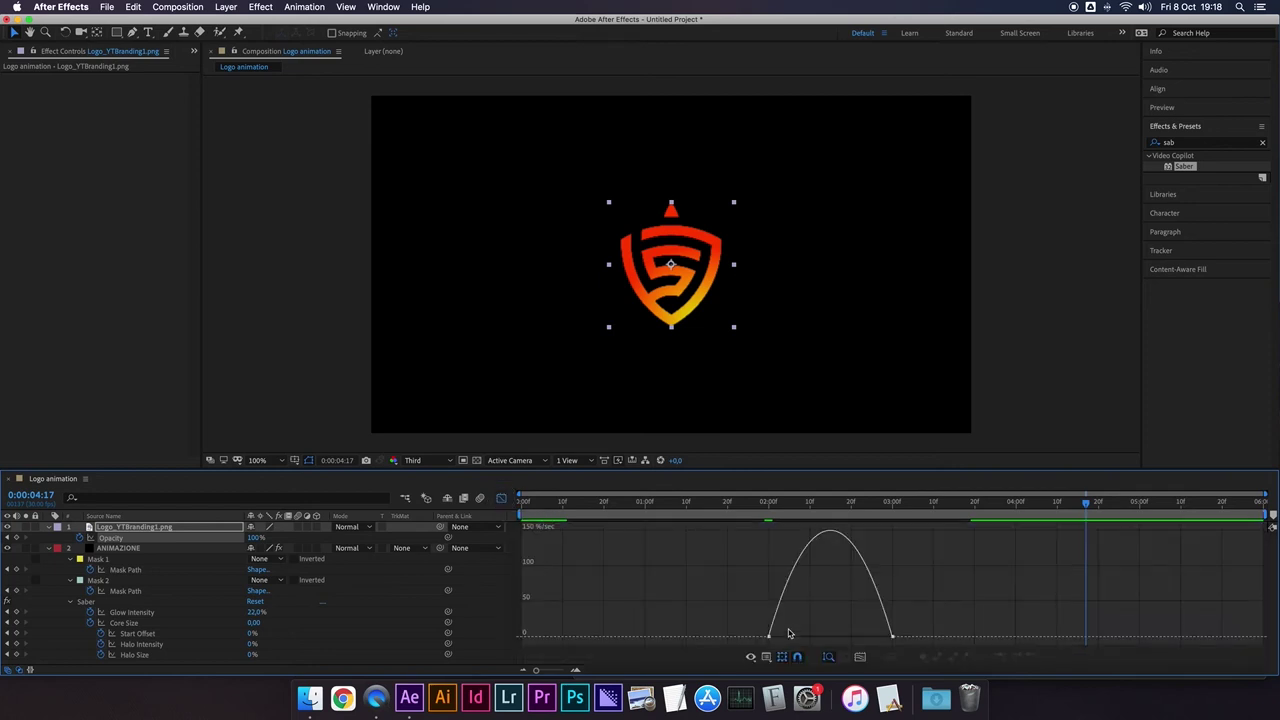
{"action": "left_click", "coordinate": [790, 626]}
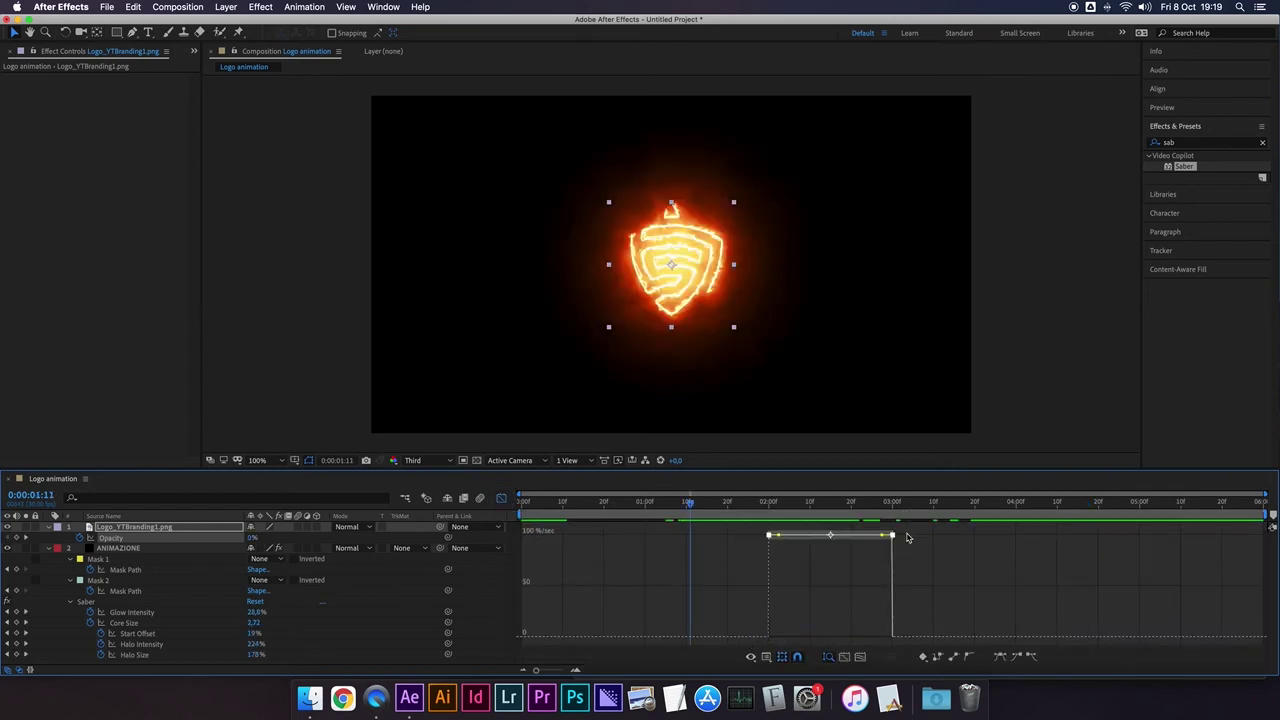
{"action": "left_click", "coordinate": [729, 572]}
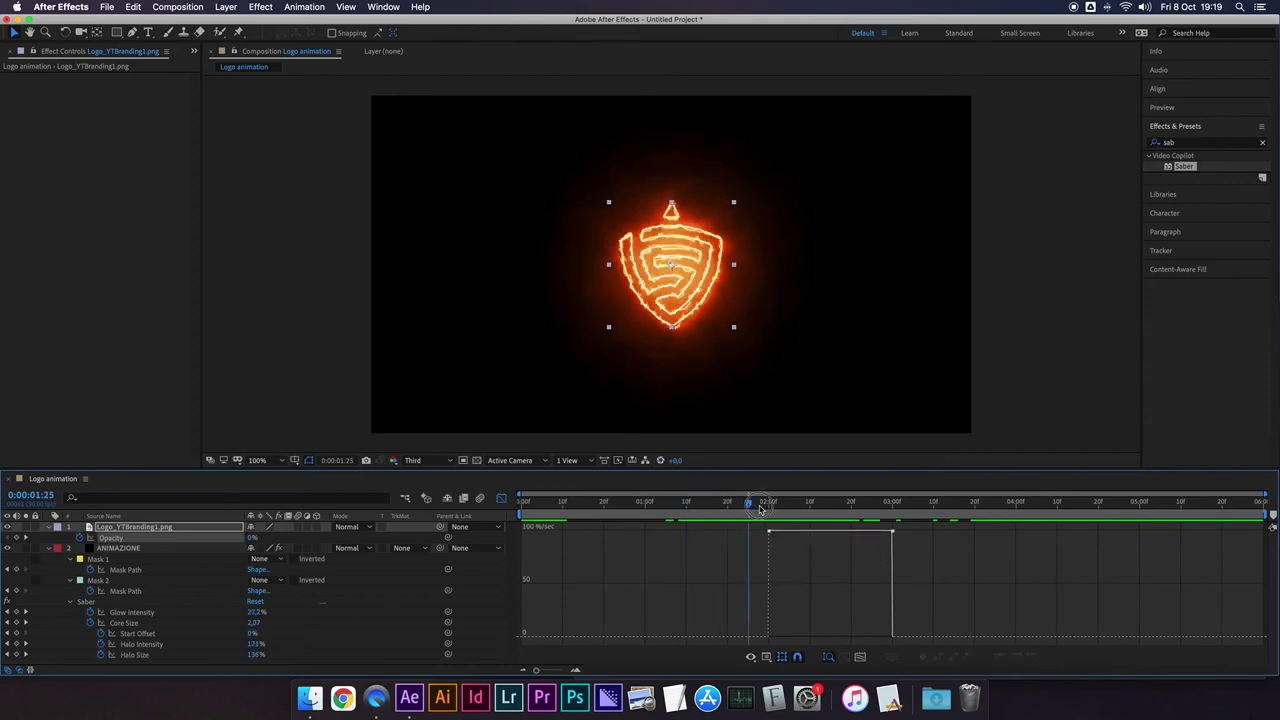
{"action": "mouse_move", "coordinate": [690, 503]}
{"action": "left_mouse_down"}
{"action": "mouse_move", "coordinate": [868, 503]}
{"action": "mouse_move", "coordinate": [772, 517]}
{"action": "left_mouse_up"}
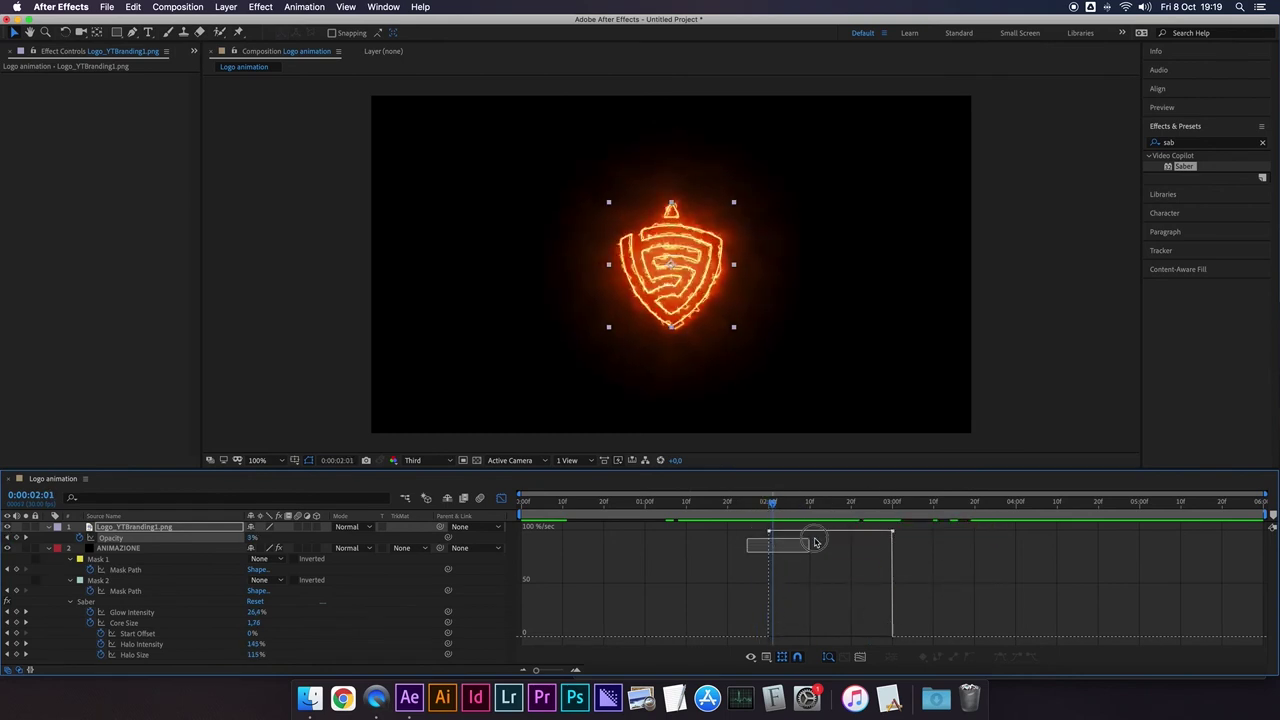
{"action": "left_click_drag", "start_coordinate": [816, 542], "coordinate": [903, 530]}
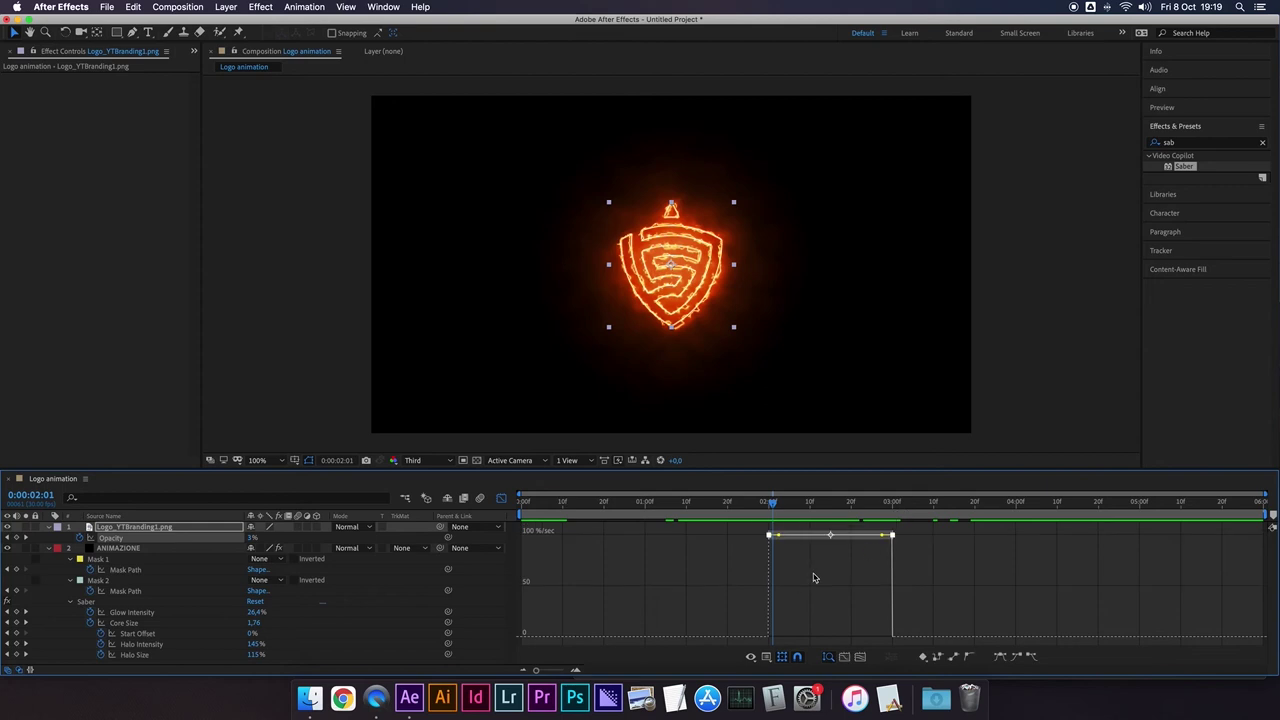
{"action": "key", "text": "F9"}
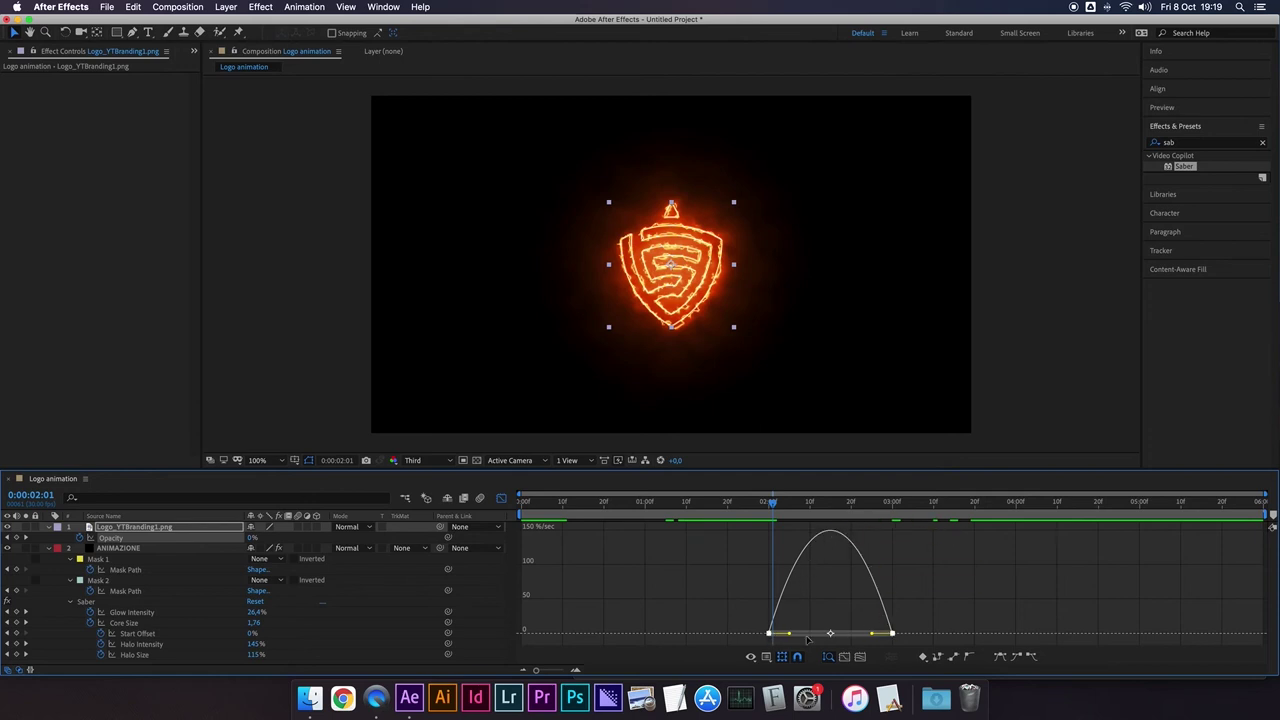
Step: Drag the first opacity keyframe's influence handle left for a softer start, then return to keyframe view
{"action": "left_click_drag", "start_coordinate": [789, 634], "coordinate": [788, 637]}
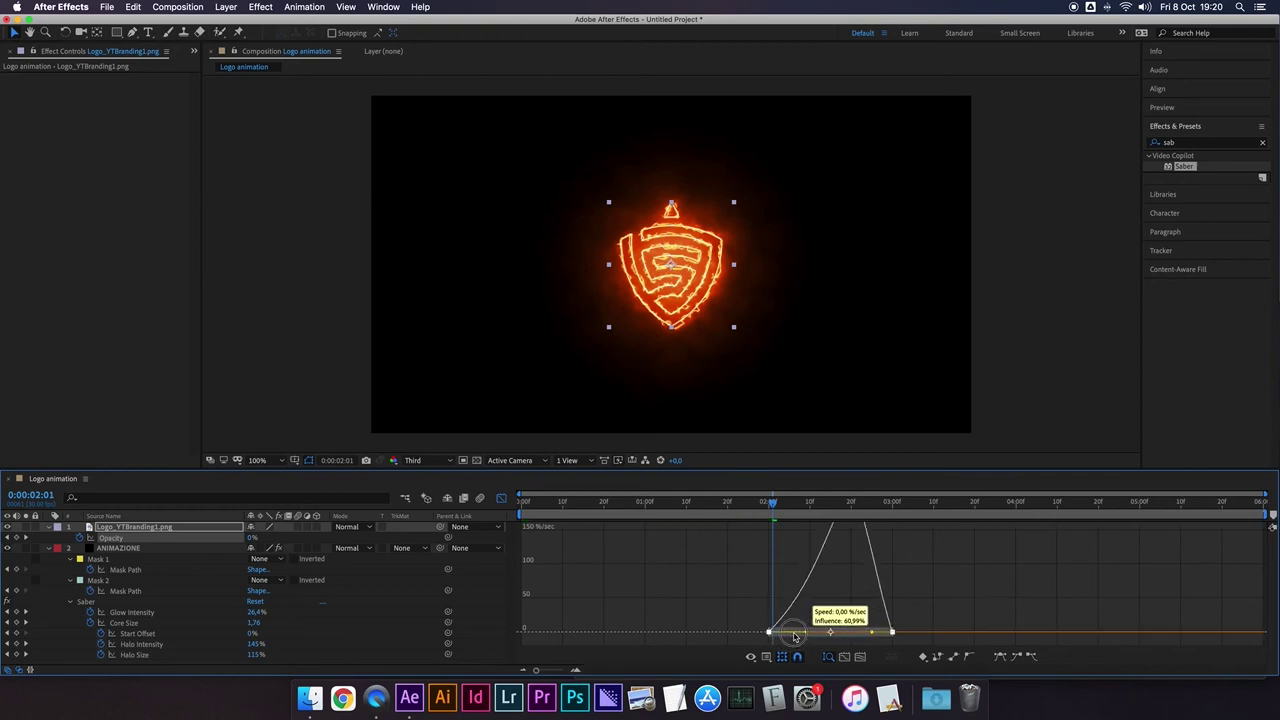
{"action": "left_click_drag", "start_coordinate": [789, 637], "coordinate": [779, 632]}
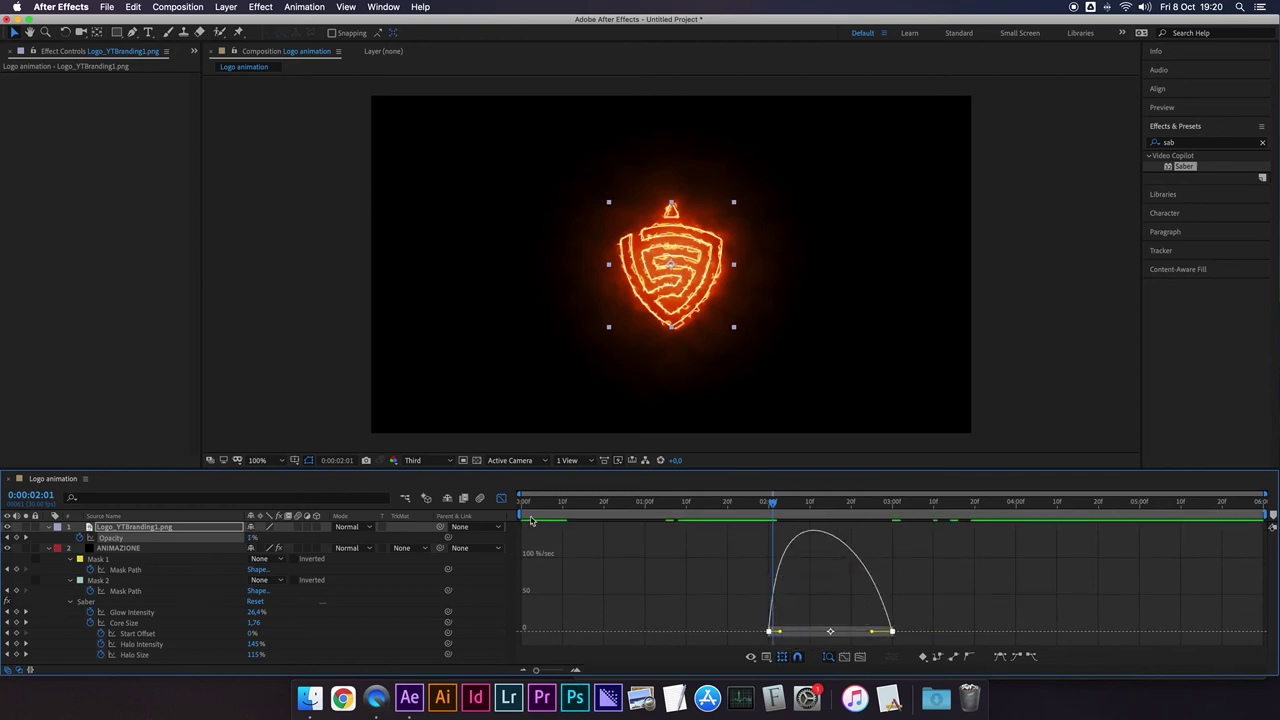
{"action": "left_click", "coordinate": [501, 499]}
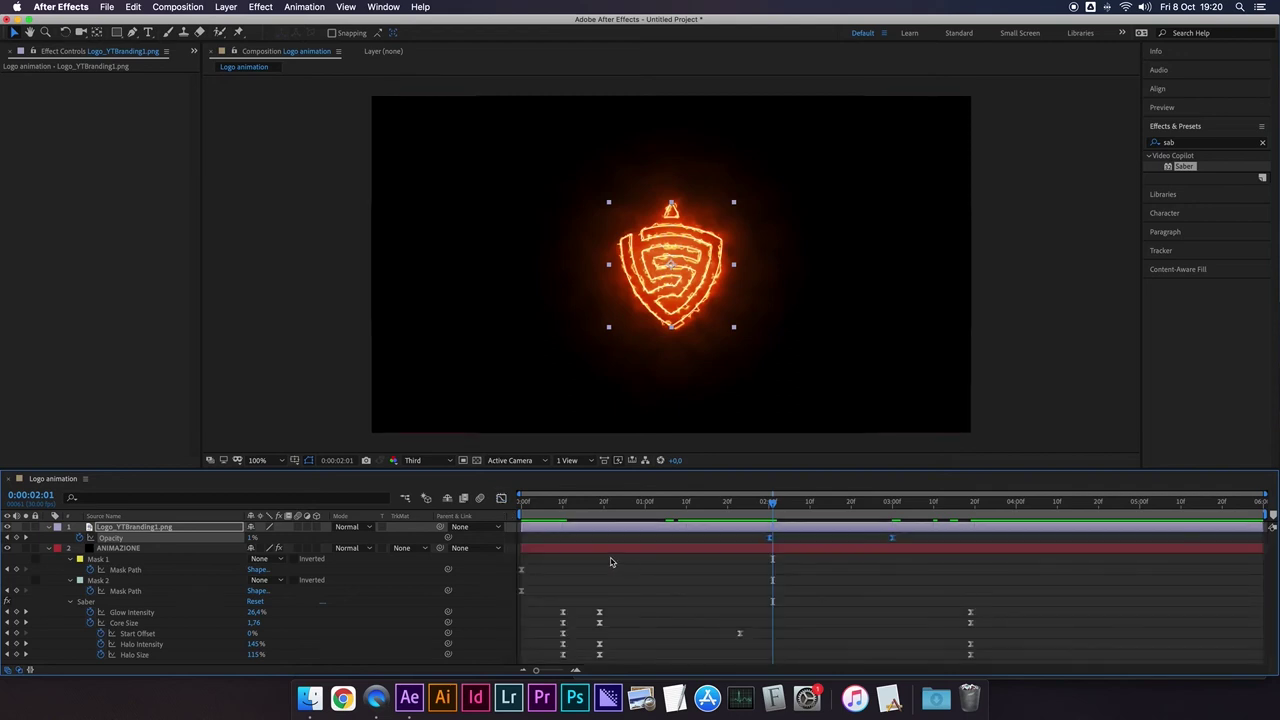
Step: Preview and scrub the glowing shield animation, then show ANIMAZIONE's Saber settings with Solar applied
{"action": "left_click", "coordinate": [707, 587]}
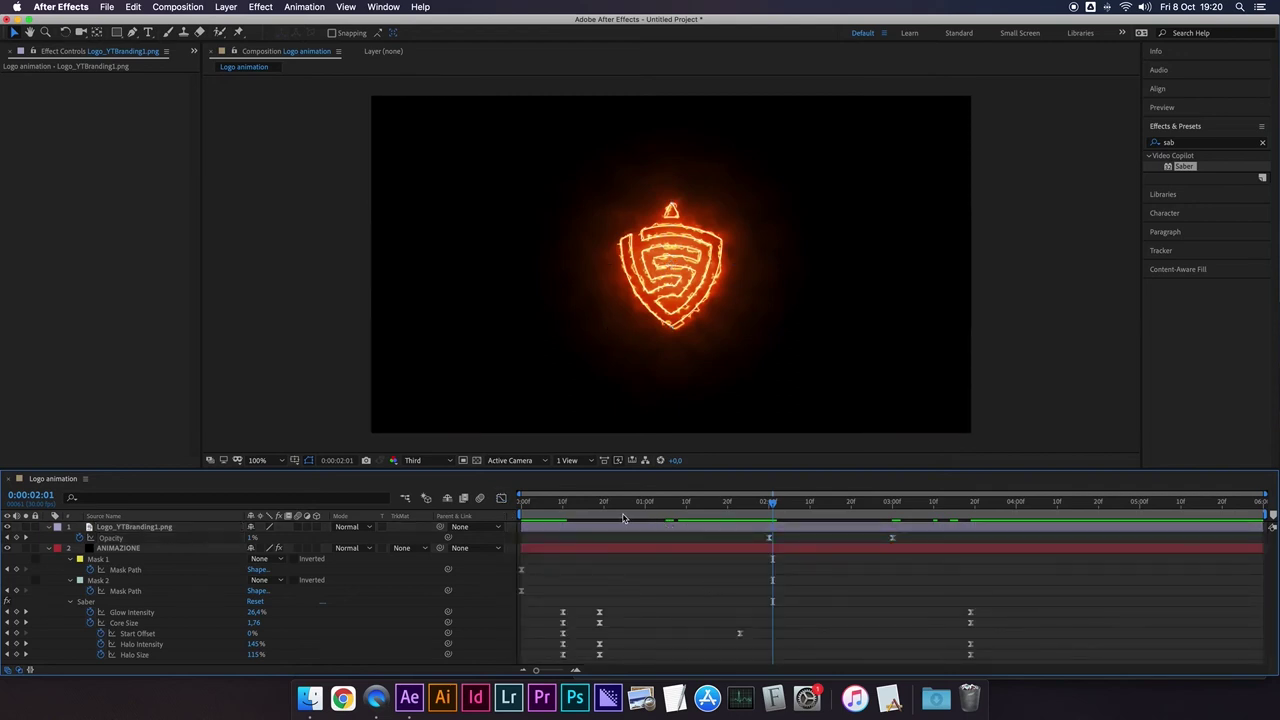
{"action": "left_click_drag", "start_coordinate": [623, 517], "coordinate": [522, 520]}
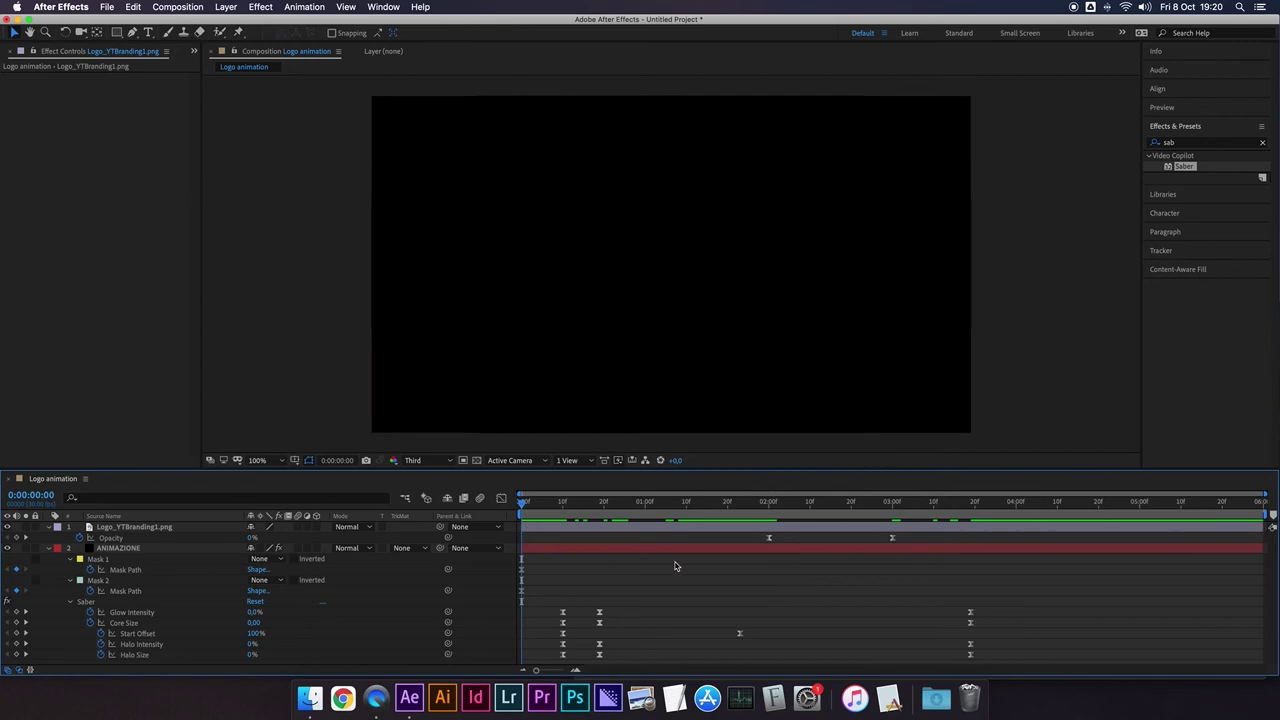
{"action": "key", "text": "space"}
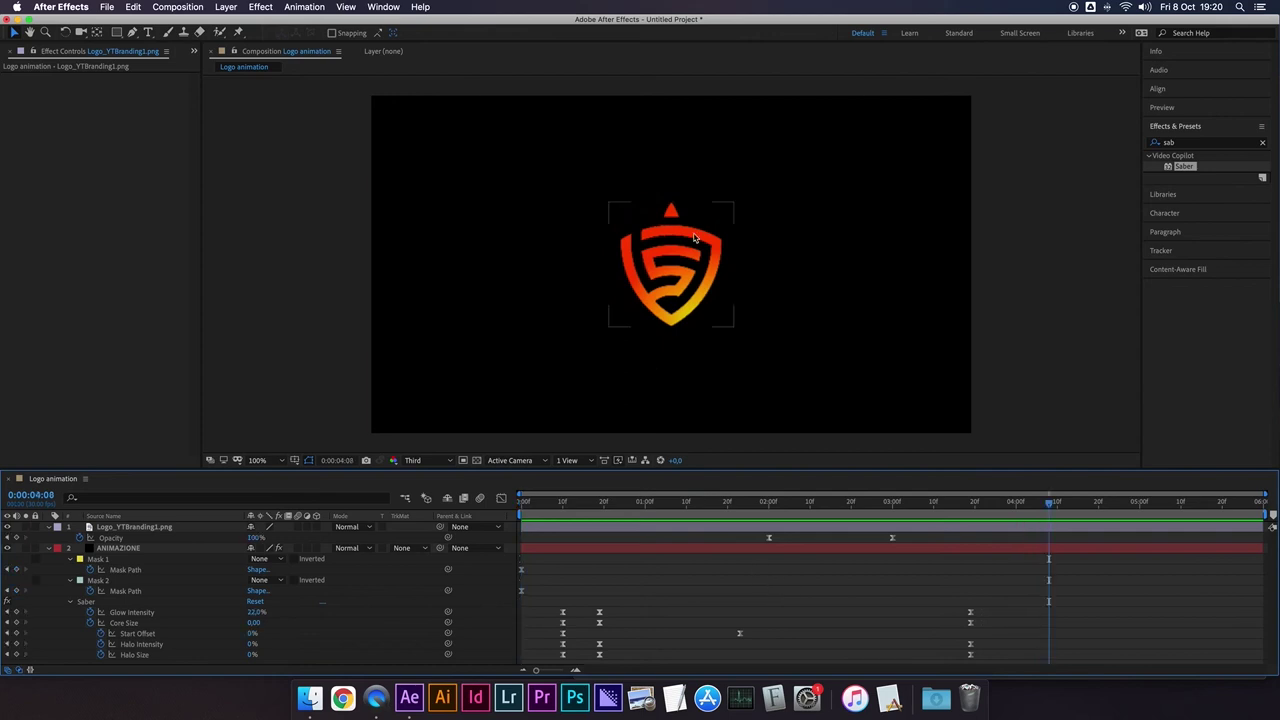
{"action": "left_click_drag", "start_coordinate": [842, 516], "coordinate": [826, 514]}
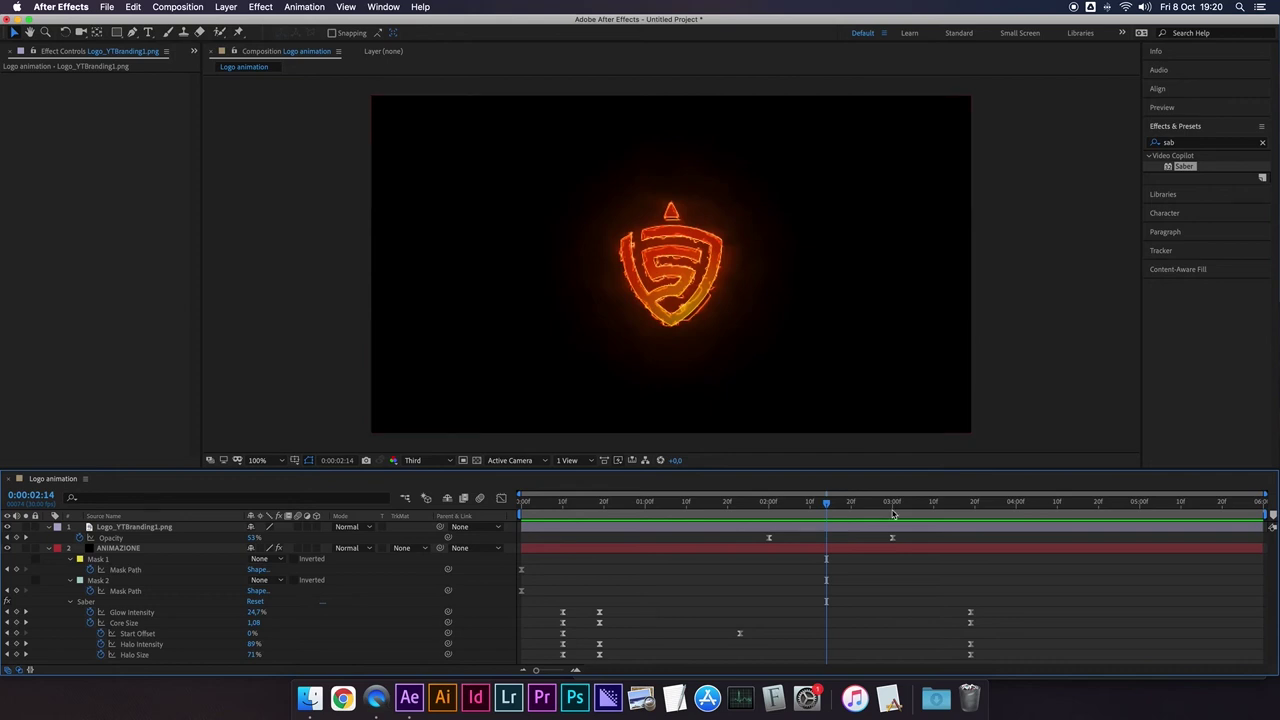
{"action": "left_click_drag", "start_coordinate": [793, 513], "coordinate": [603, 505]}
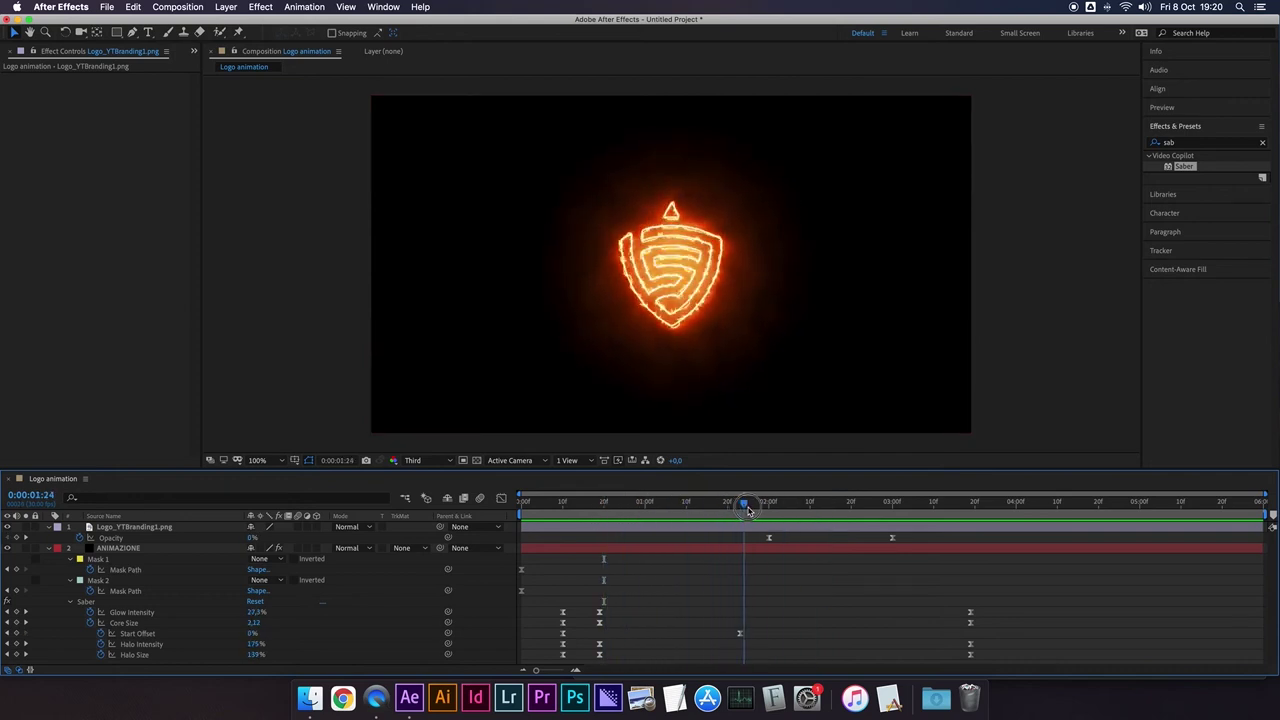
{"action": "left_click_drag", "start_coordinate": [607, 507], "coordinate": [719, 505]}
{"action": "left_click", "coordinate": [145, 549]}
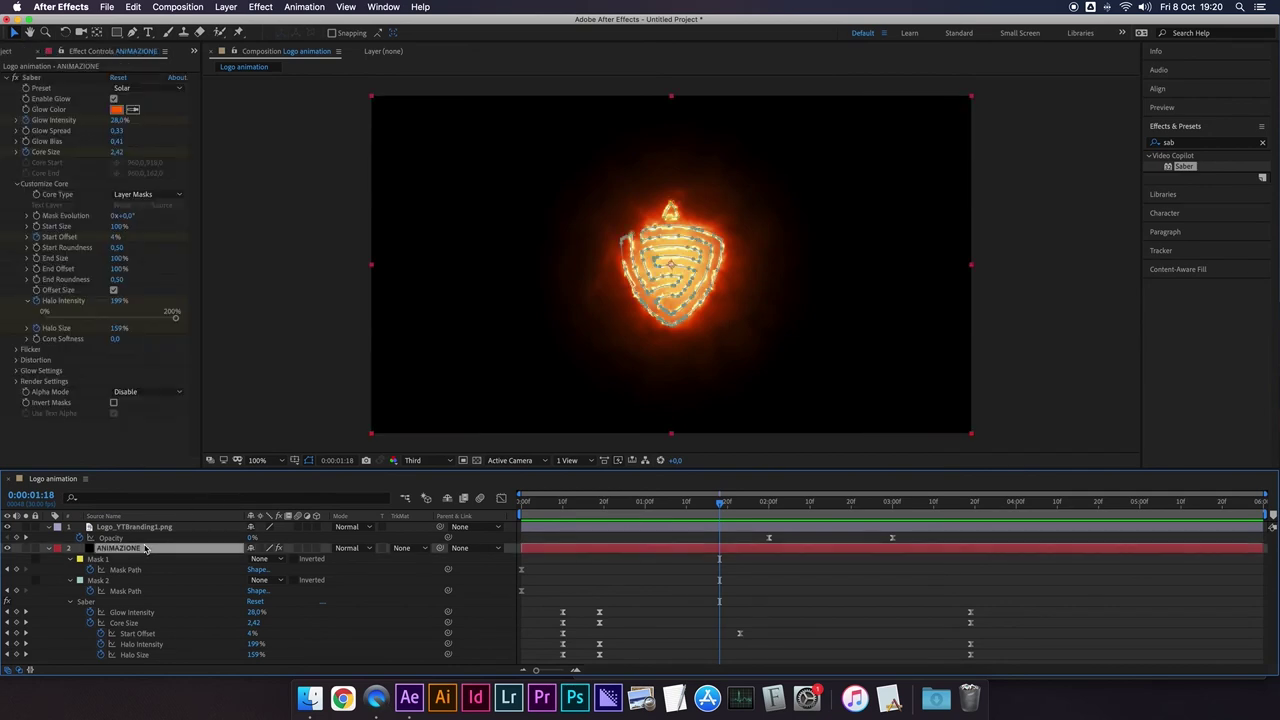
Step: Apply the Energy Saber preset to the outline and preview it
{"action": "left_click", "coordinate": [131, 90]}
{"action": "left_click", "coordinate": [145, 155]}
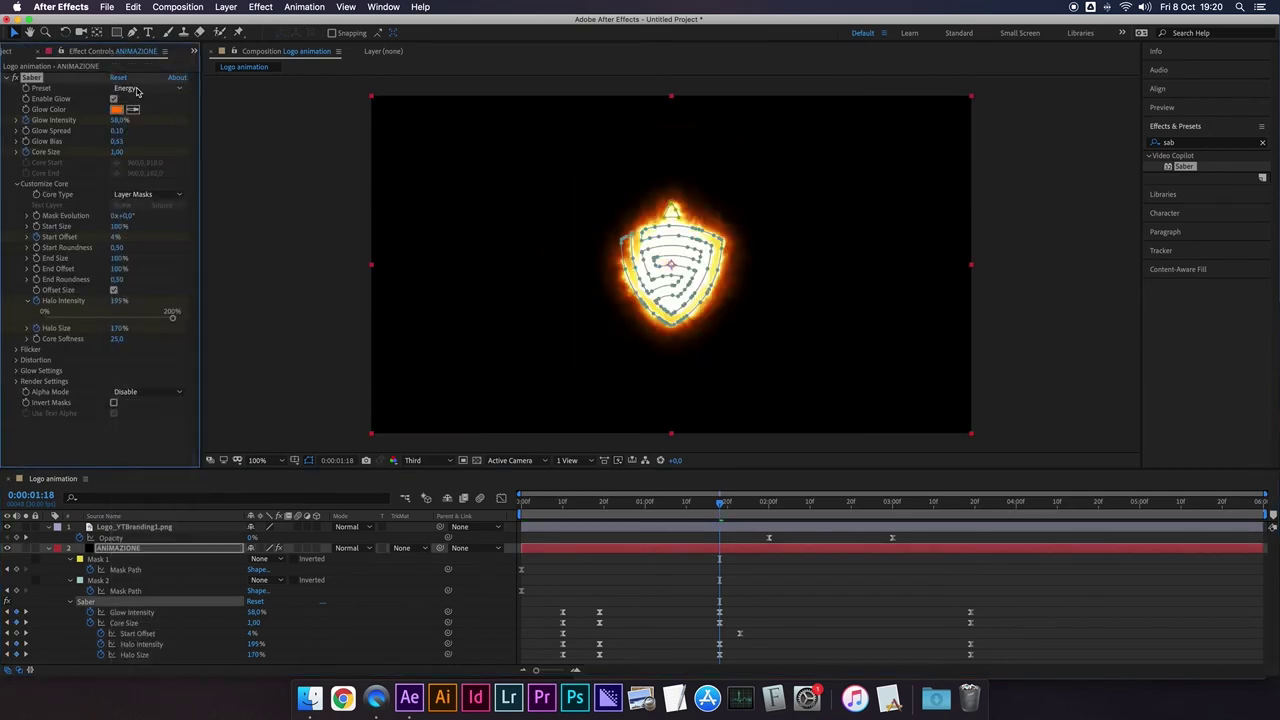
{"action": "key", "text": "space"}
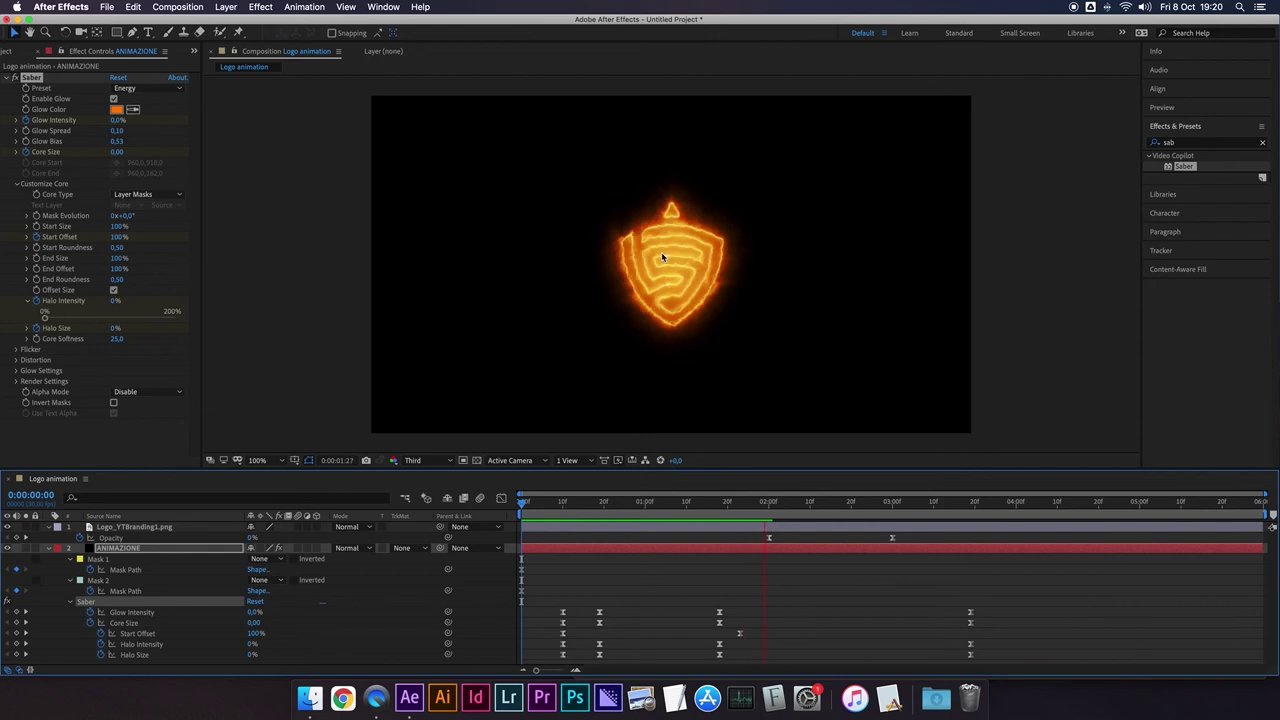
{"action": "key", "text": "space"}
Step: Switch the Saber preset to Meteor and preview it from the first frame
{"action": "left_click", "coordinate": [150, 88]}
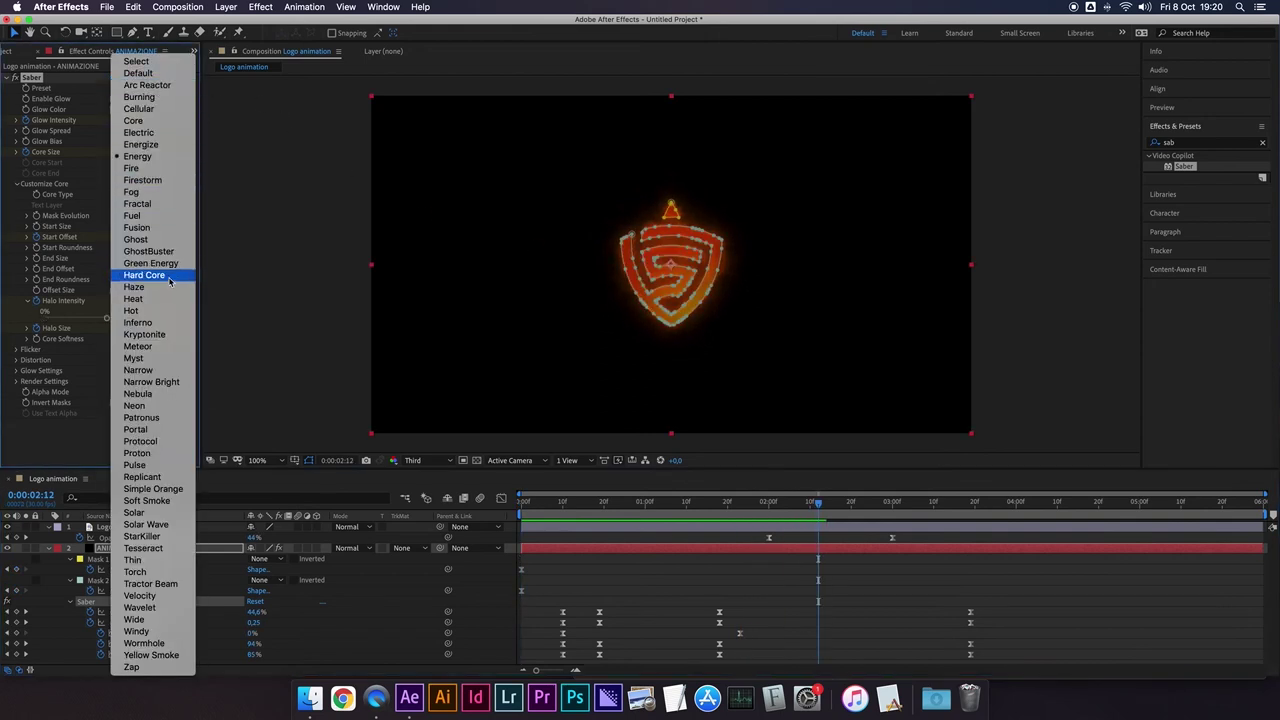
{"action": "left_click", "coordinate": [172, 346]}
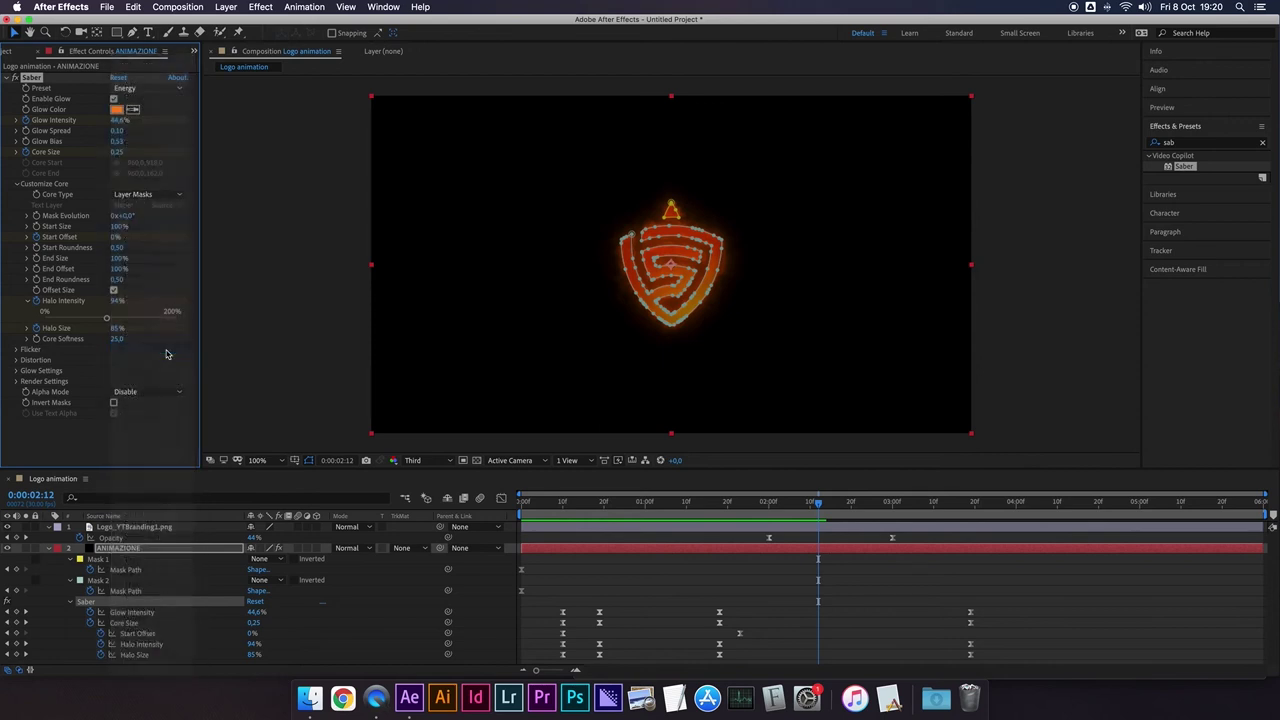
{"action": "left_click", "coordinate": [522, 512]}
{"action": "key", "text": "space"}
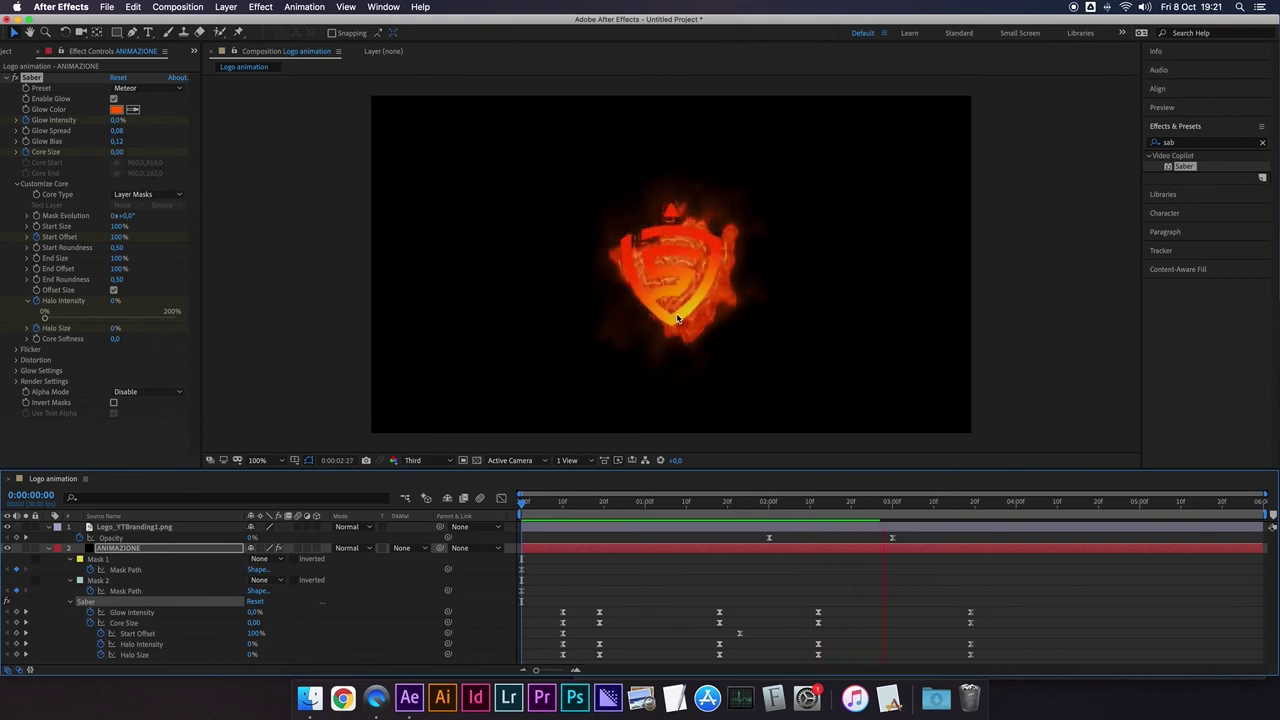
{"action": "key", "text": "space"}
{"action": "left_click", "coordinate": [523, 521]}
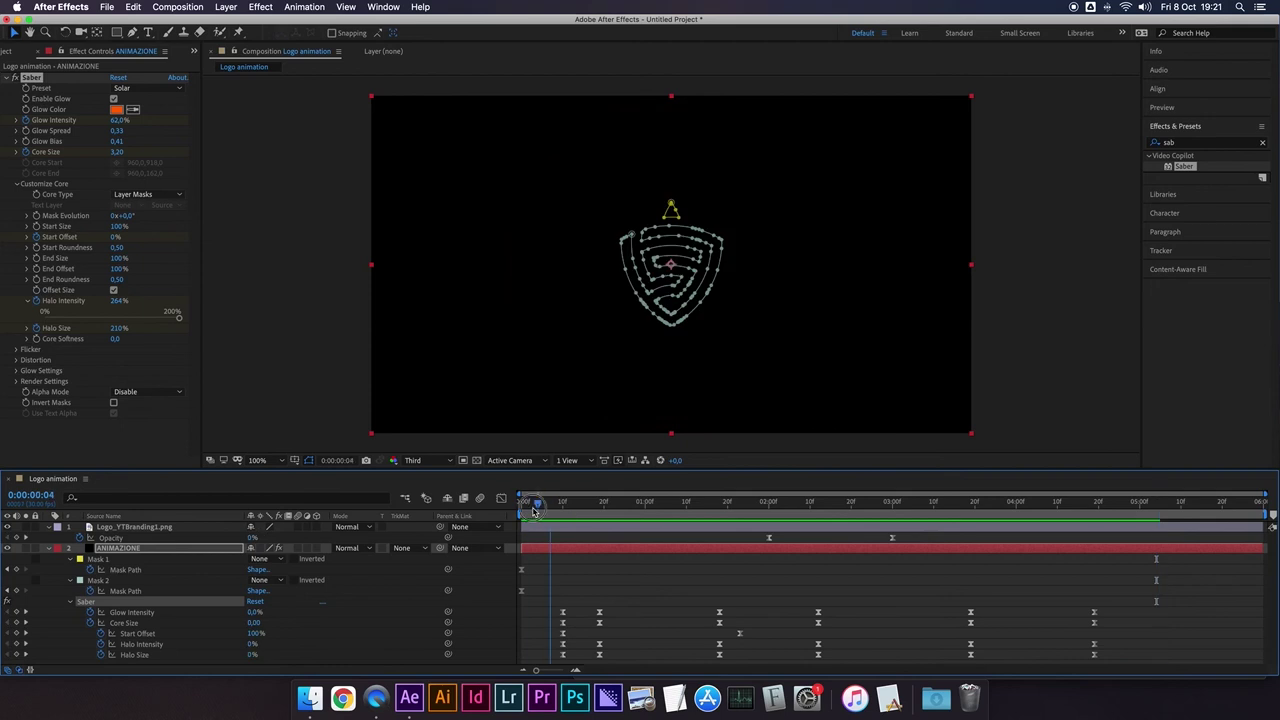
Step: Apply the pink Neon Saber preset and preview it from the start
{"action": "left_click", "coordinate": [150, 88]}
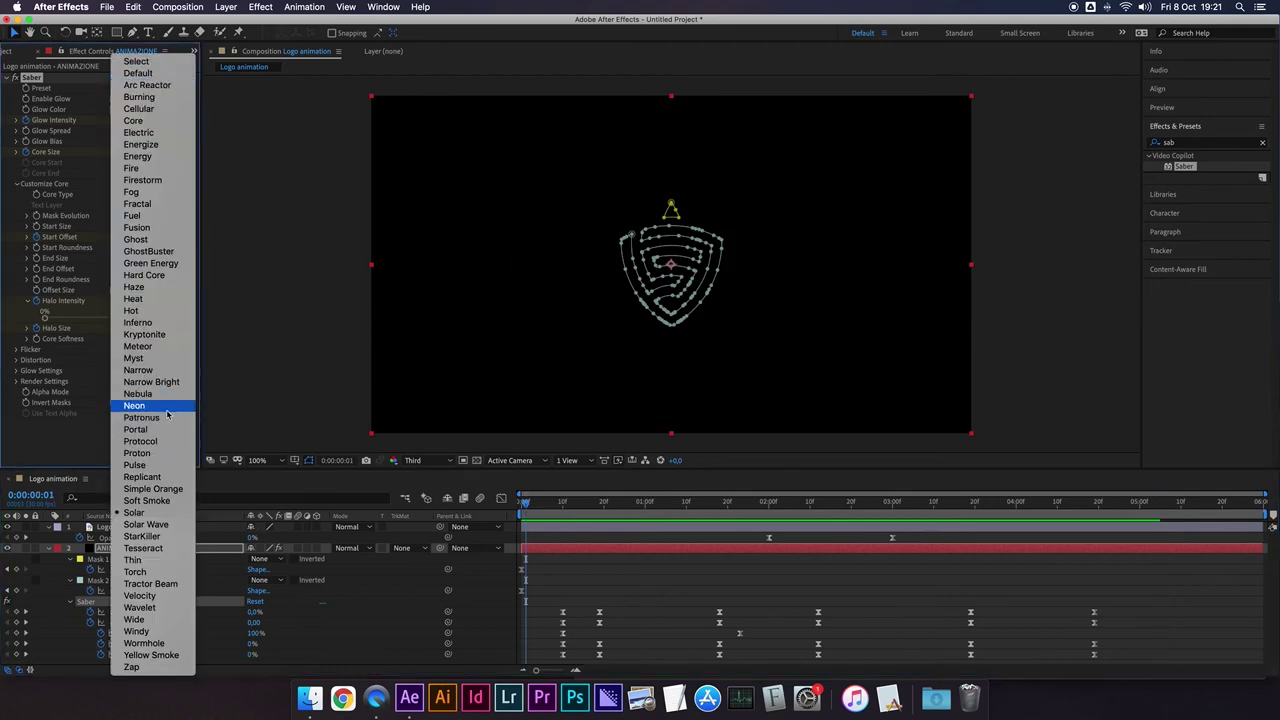
{"action": "left_click", "coordinate": [177, 409]}
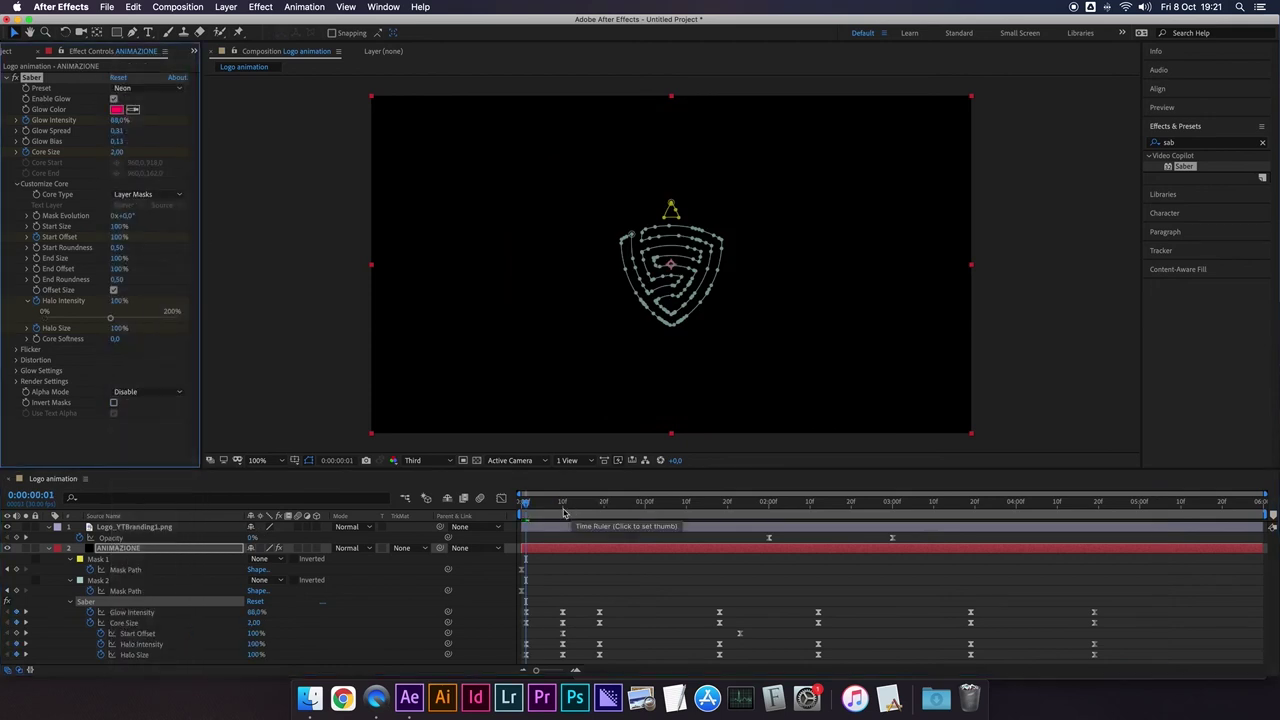
{"action": "left_click", "coordinate": [520, 505]}
{"action": "key", "text": "space"}
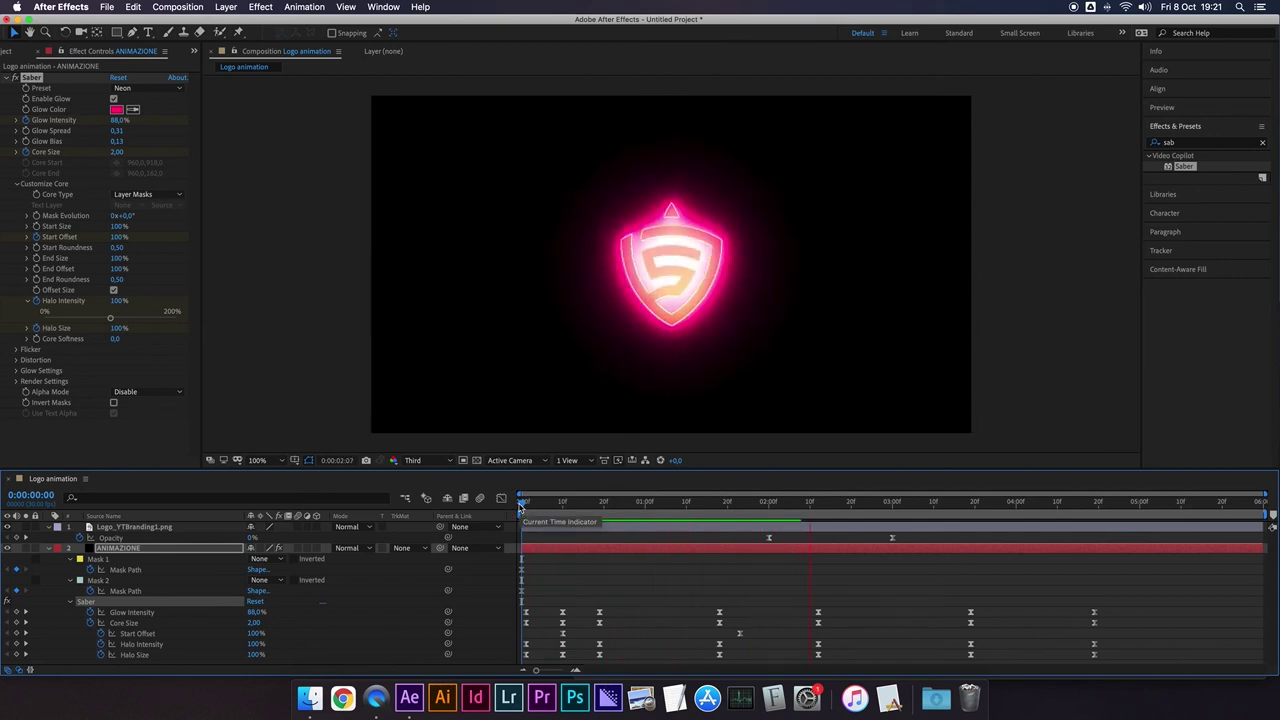
{"action": "key", "text": "space"}
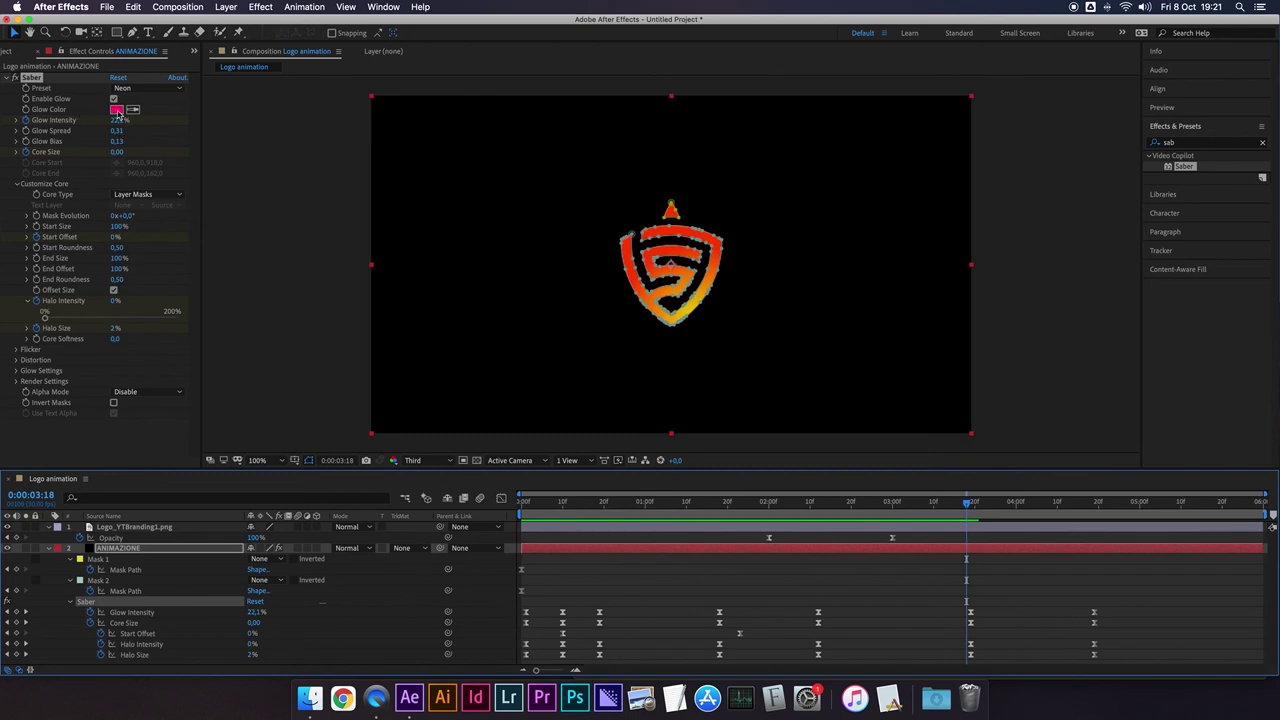
Step: Set Saber's Glow Color to the logo's orange-red E94E1B by sampling it with the eyedropper
{"action": "left_click", "coordinate": [117, 109]}
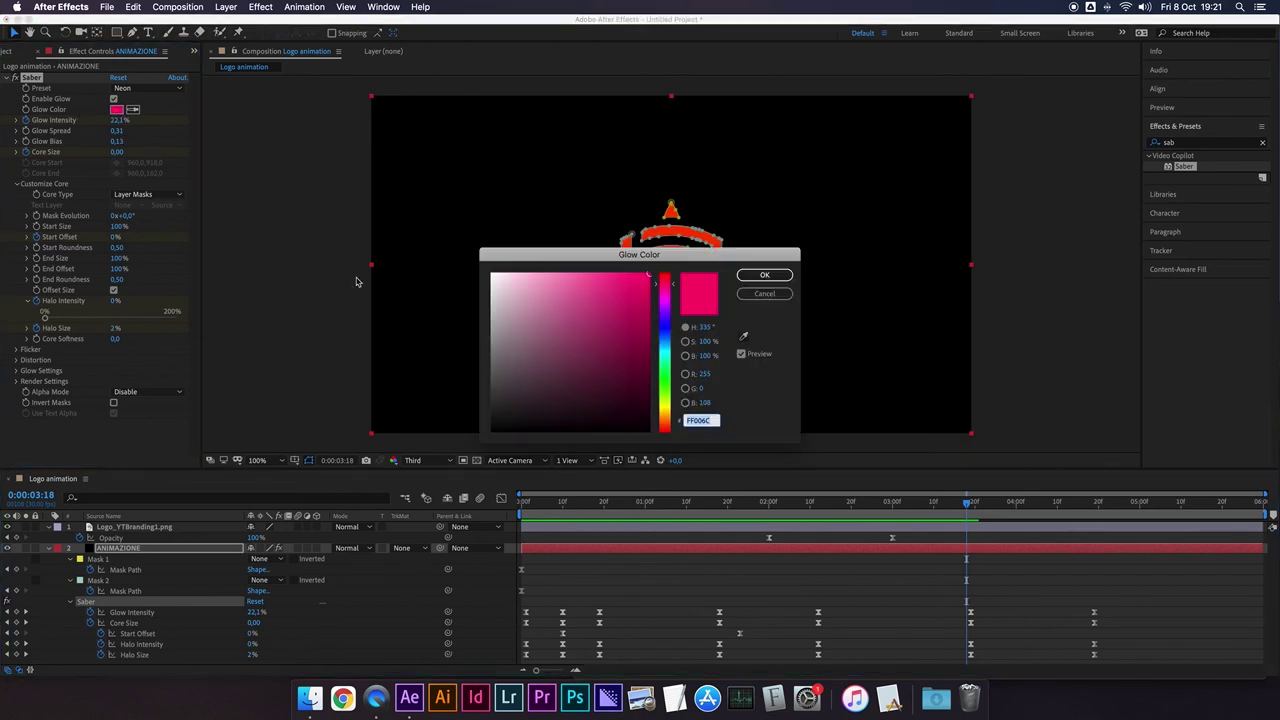
{"action": "left_click", "coordinate": [740, 338]}
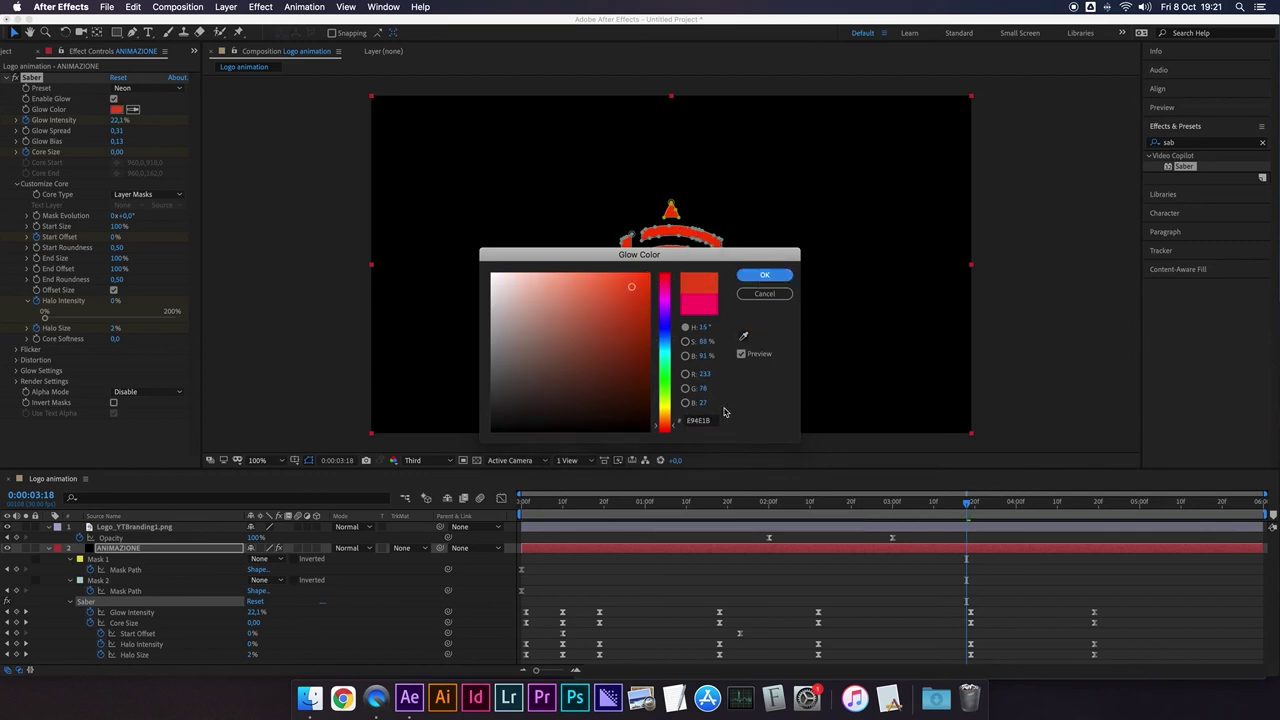
{"action": "left_click", "coordinate": [762, 276]}
{"action": "left_click_drag", "start_coordinate": [650, 500], "coordinate": [520, 500]}
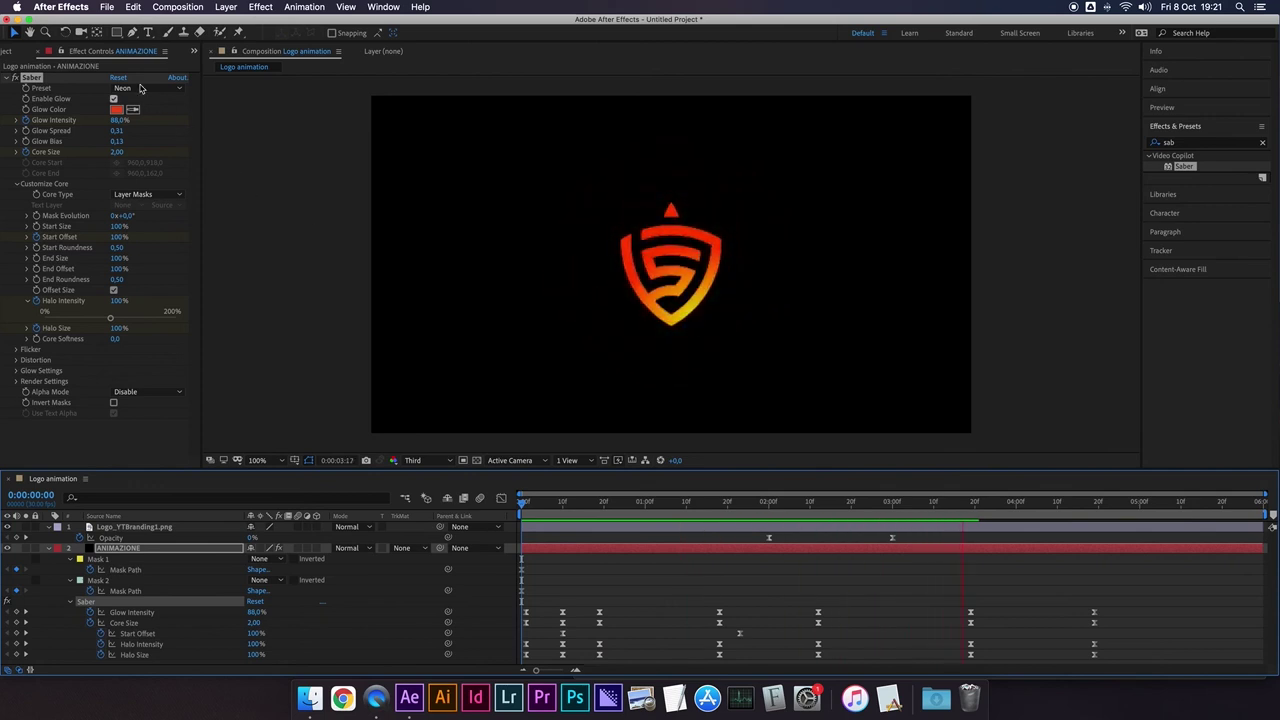
Step: Try the Green Energy and Myst Saber presets on the outline with a preview
{"action": "left_click", "coordinate": [140, 88]}
{"action": "left_click", "coordinate": [541, 537]}
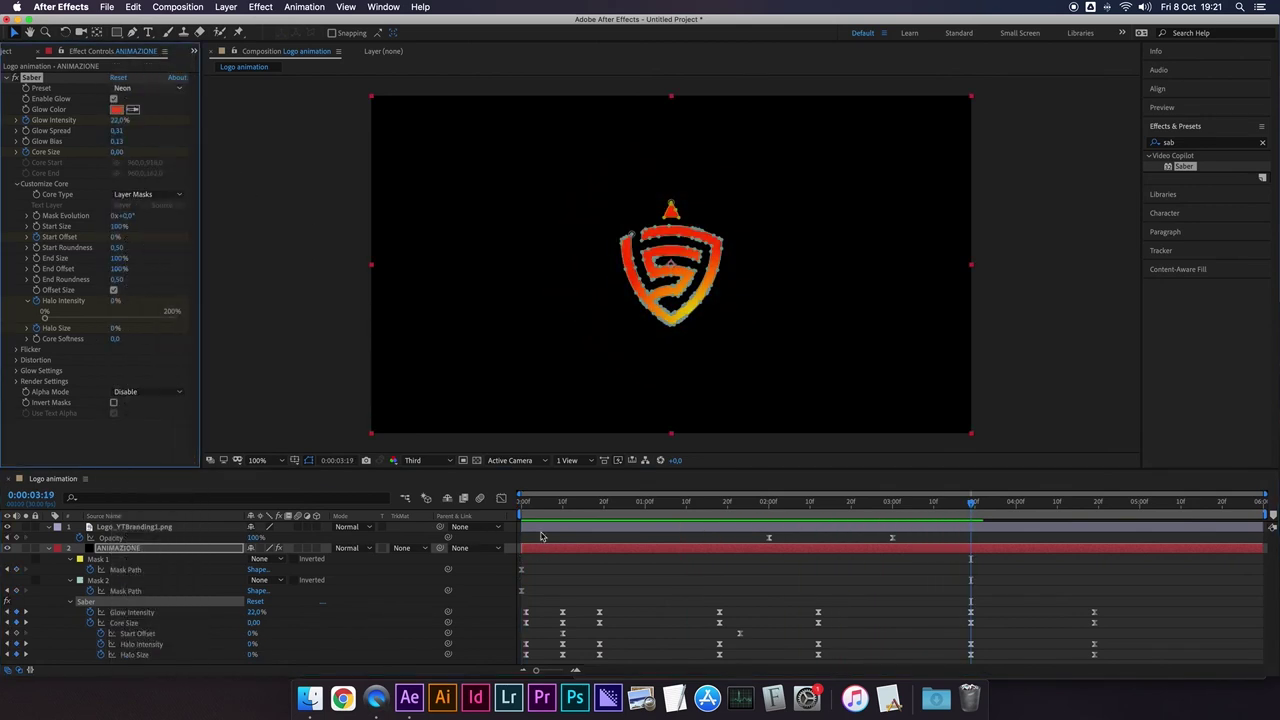
{"action": "key", "text": "space"}
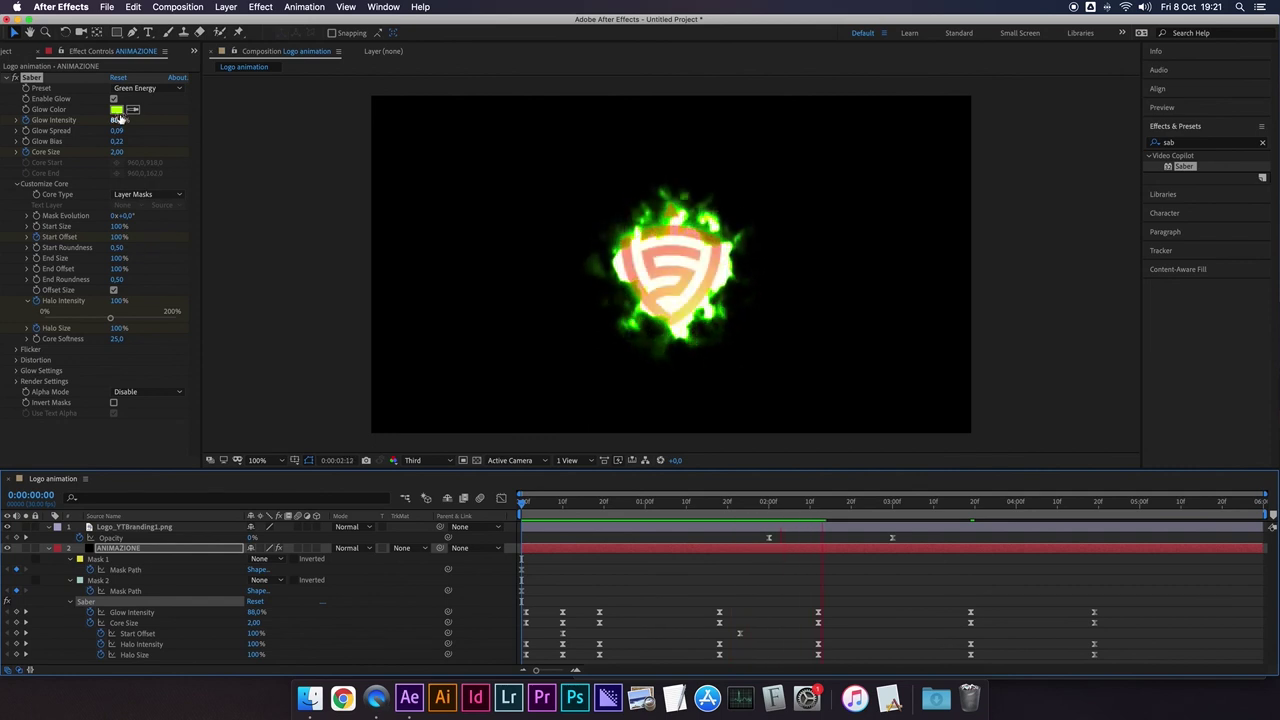
{"action": "left_click", "coordinate": [145, 88]}
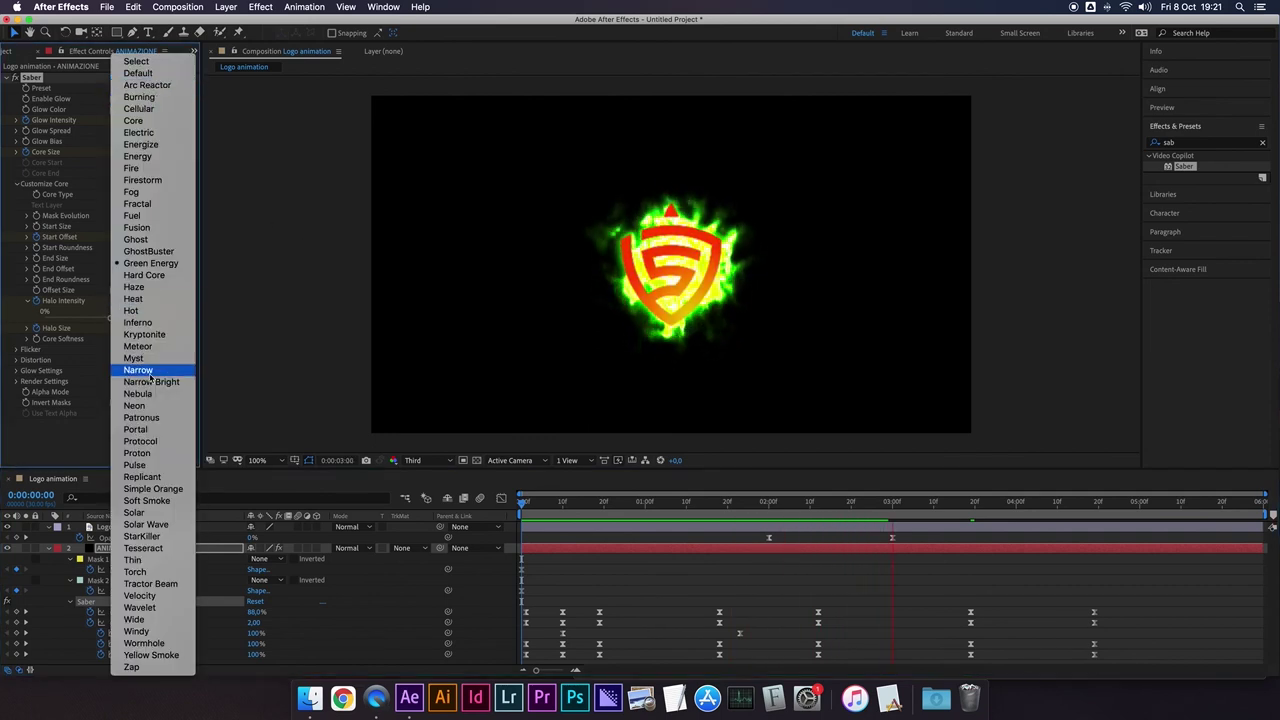
{"action": "left_click", "coordinate": [135, 358]}
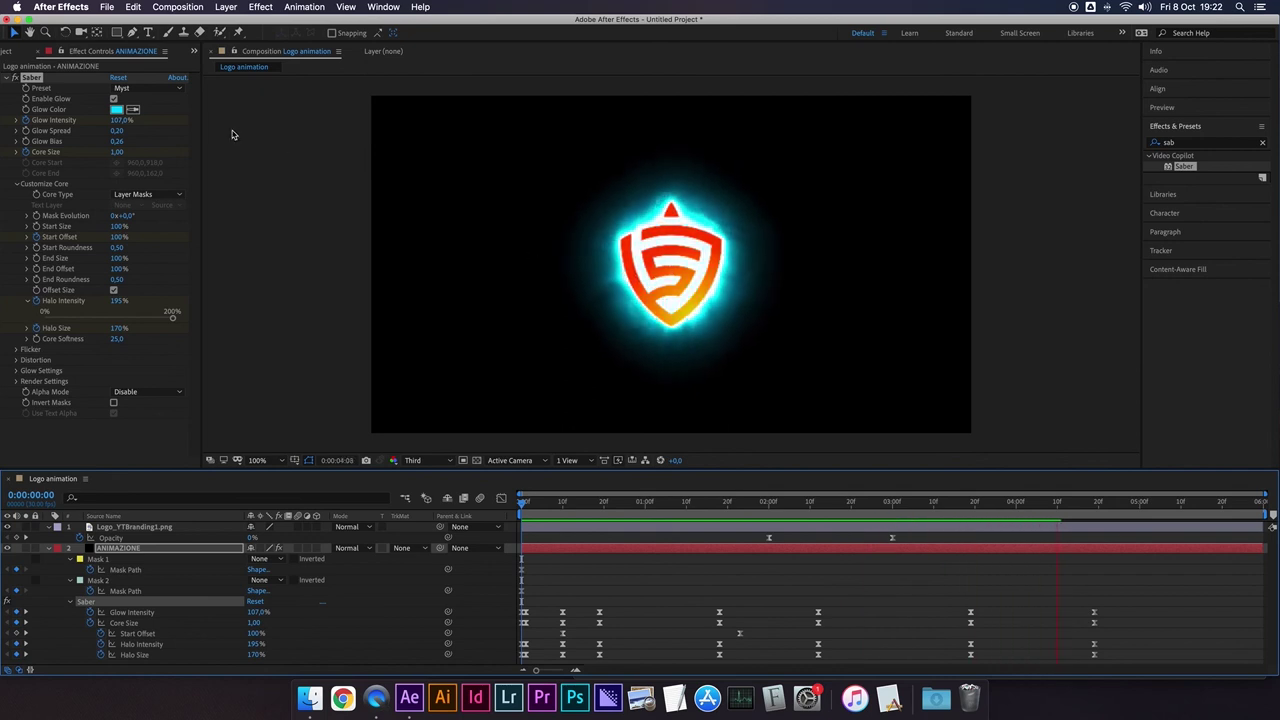
Step: Apply the Solar Wave Saber preset for a fiery orange glow at 54% intensity
{"action": "left_click", "coordinate": [148, 88]}
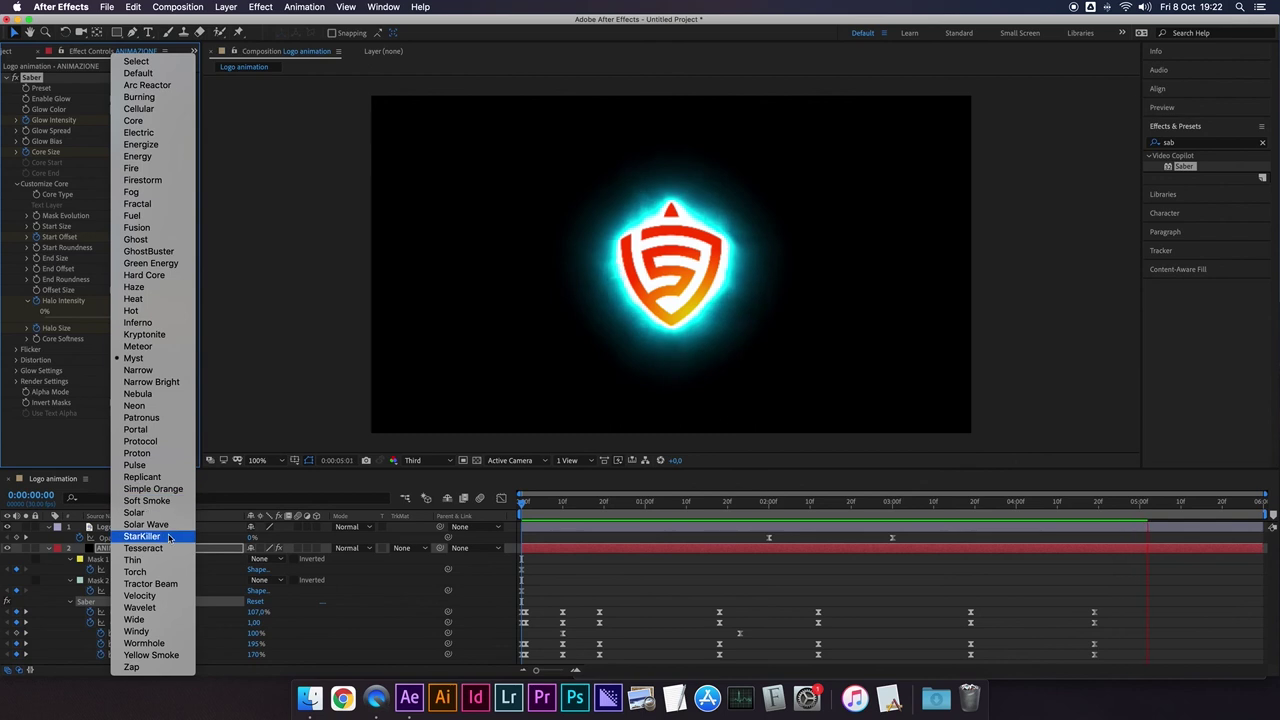
{"action": "left_click", "coordinate": [150, 524]}
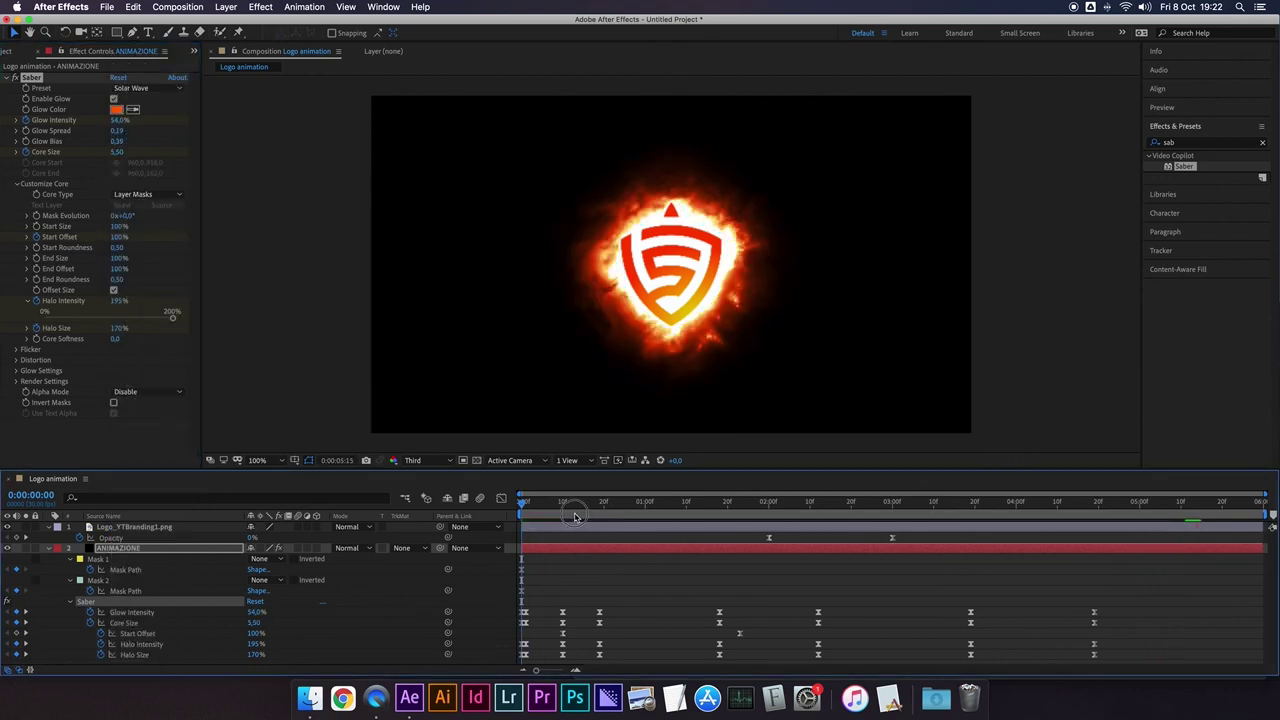
{"action": "key", "text": "space"}
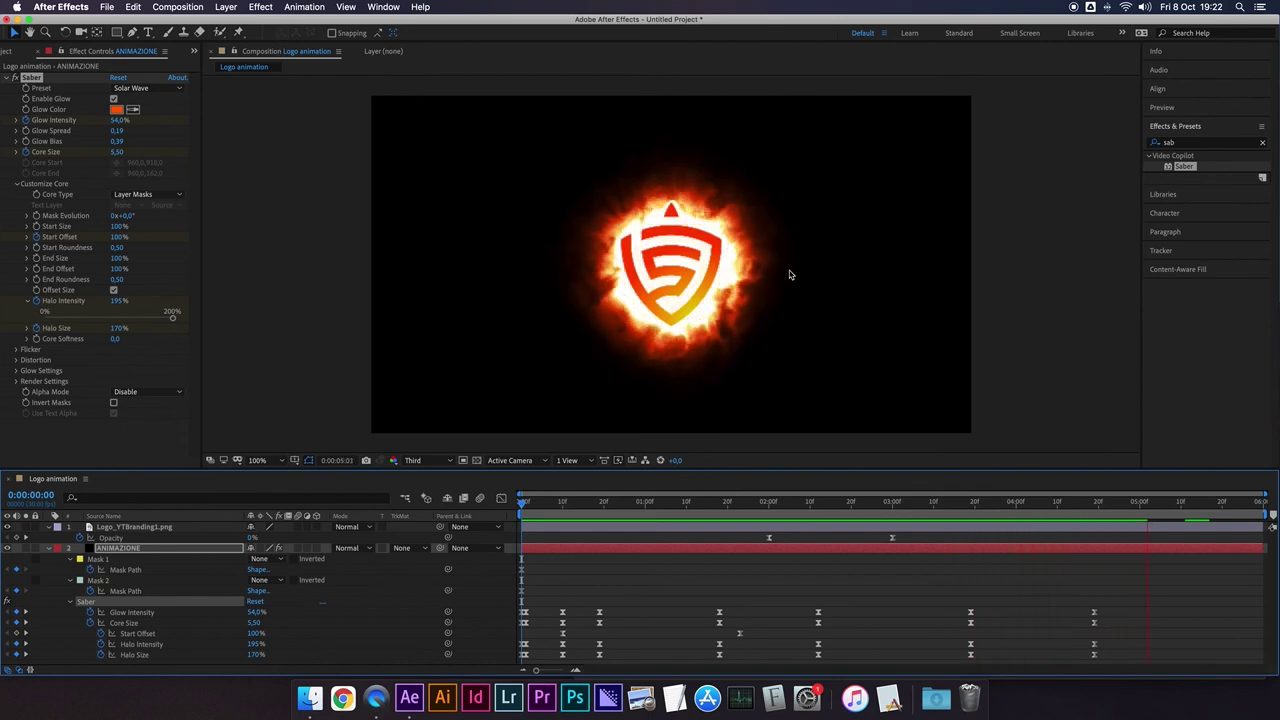
{"action": "left_click_drag", "start_coordinate": [735, 506], "coordinate": [945, 506]}
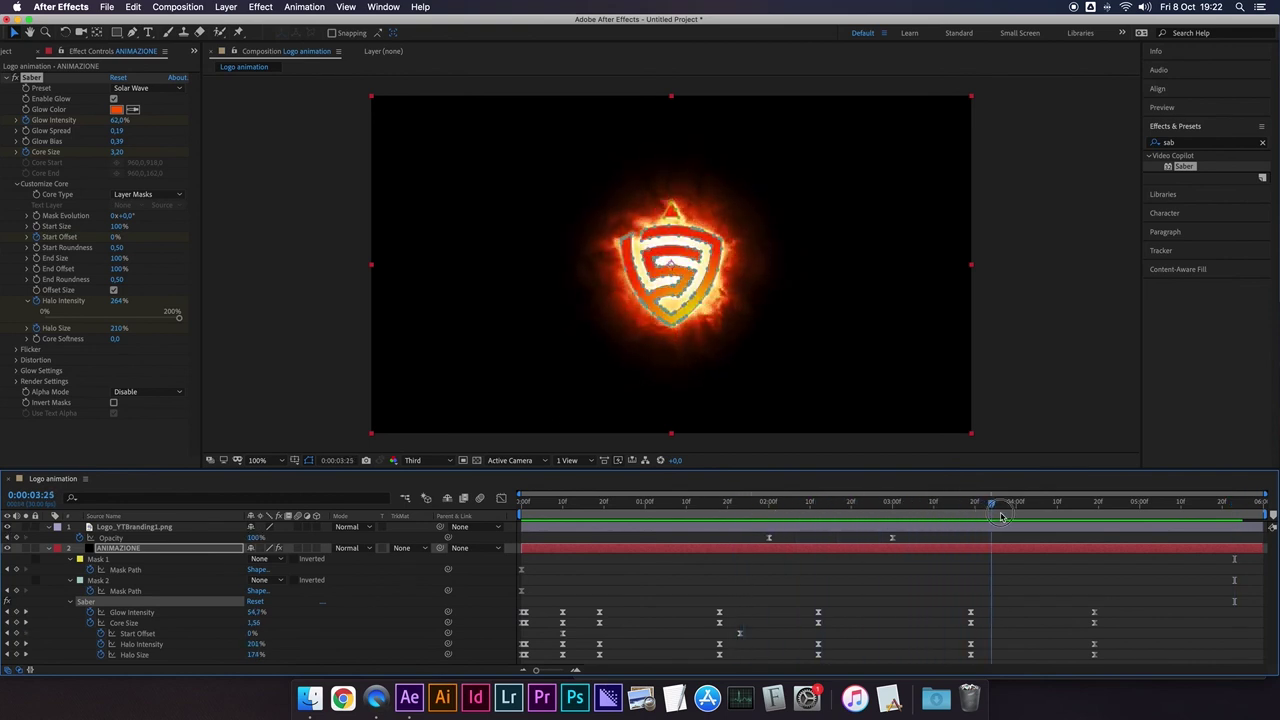
{"action": "mouse_move", "coordinate": [952, 517]}
{"action": "left_mouse_down"}
{"action": "mouse_move", "coordinate": [826, 532]}
{"action": "mouse_move", "coordinate": [1006, 551]}
{"action": "mouse_move", "coordinate": [807, 557]}
{"action": "left_mouse_up"}
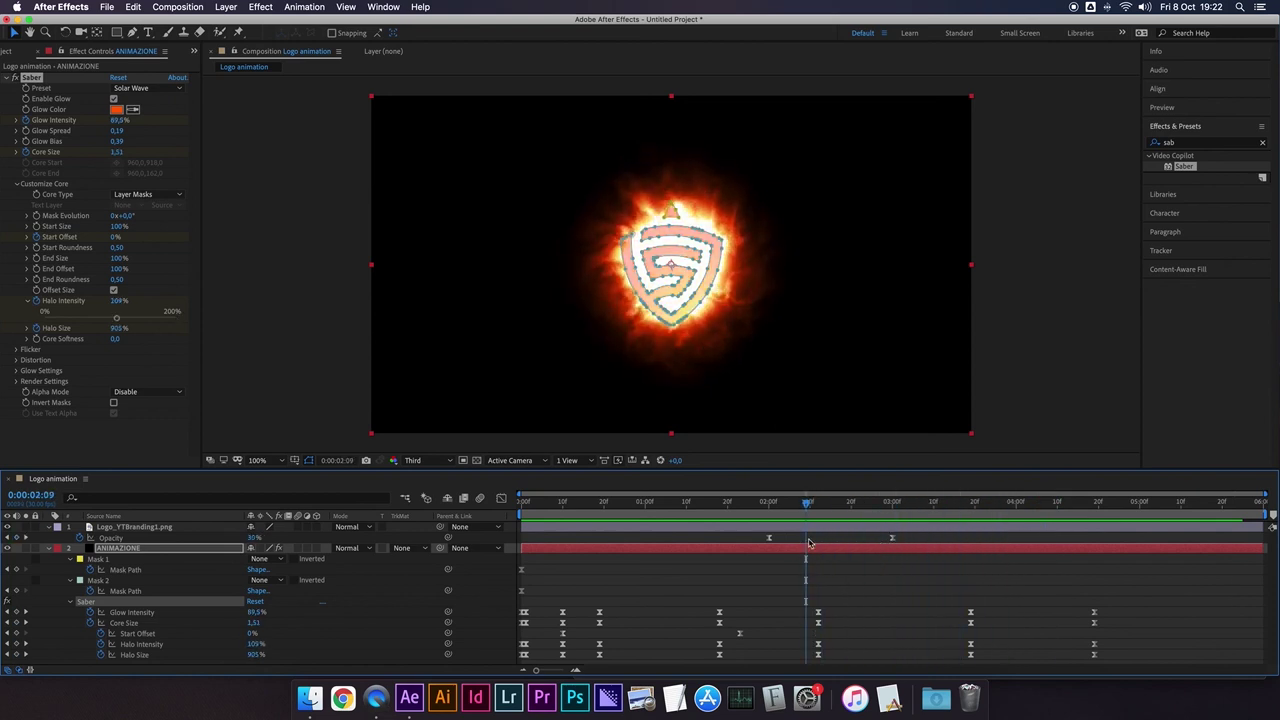
{"action": "left_click_drag", "start_coordinate": [806, 505], "coordinate": [985, 522]}
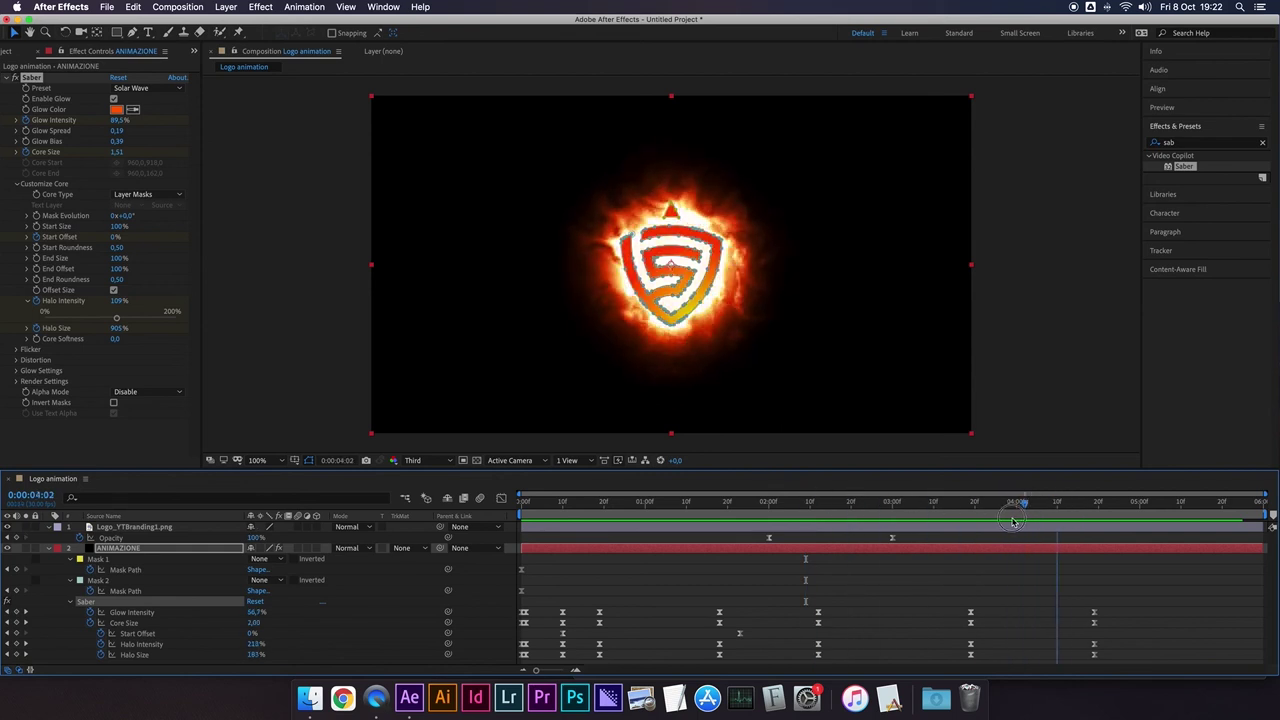
{"action": "mouse_move", "coordinate": [937, 524]}
{"action": "left_mouse_down"}
{"action": "mouse_move", "coordinate": [958, 528]}
{"action": "mouse_move", "coordinate": [886, 525]}
{"action": "mouse_move", "coordinate": [933, 525]}
{"action": "left_mouse_up"}
{"action": "left_click", "coordinate": [293, 290]}
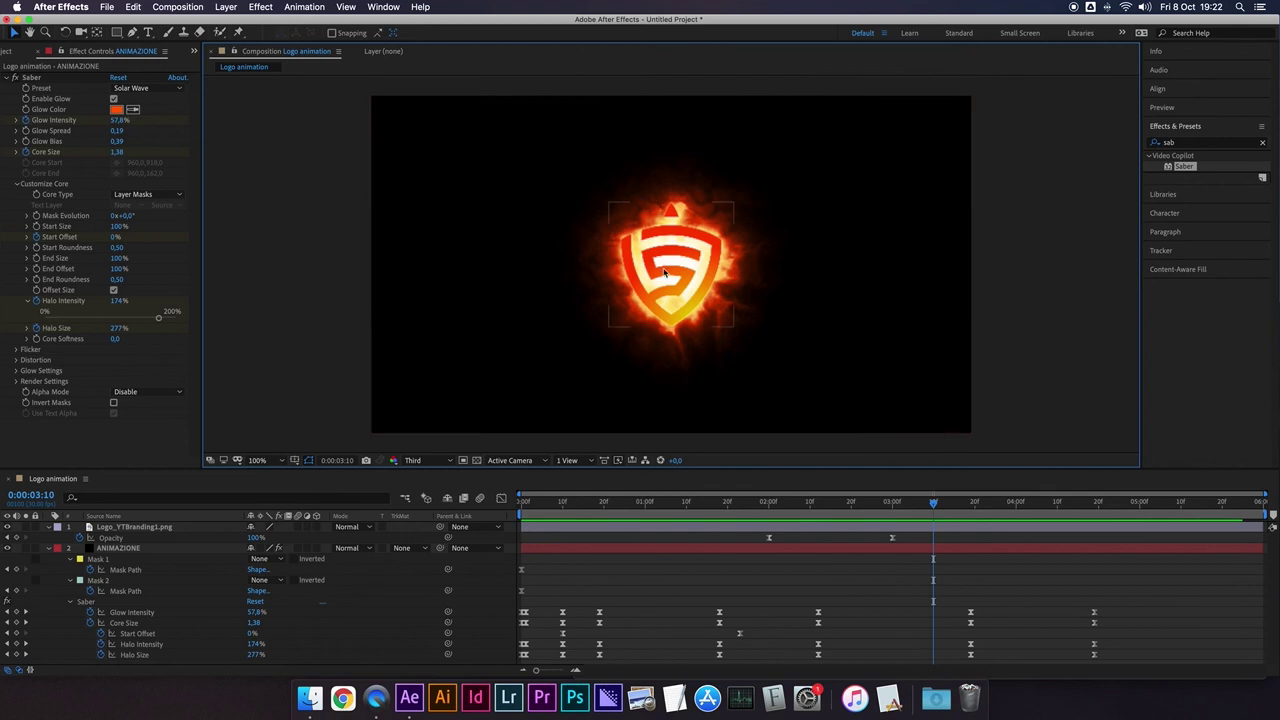
{"action": "scroll", "coordinate": [664, 270], "scroll_direction": "up", "scroll_amount": 1}
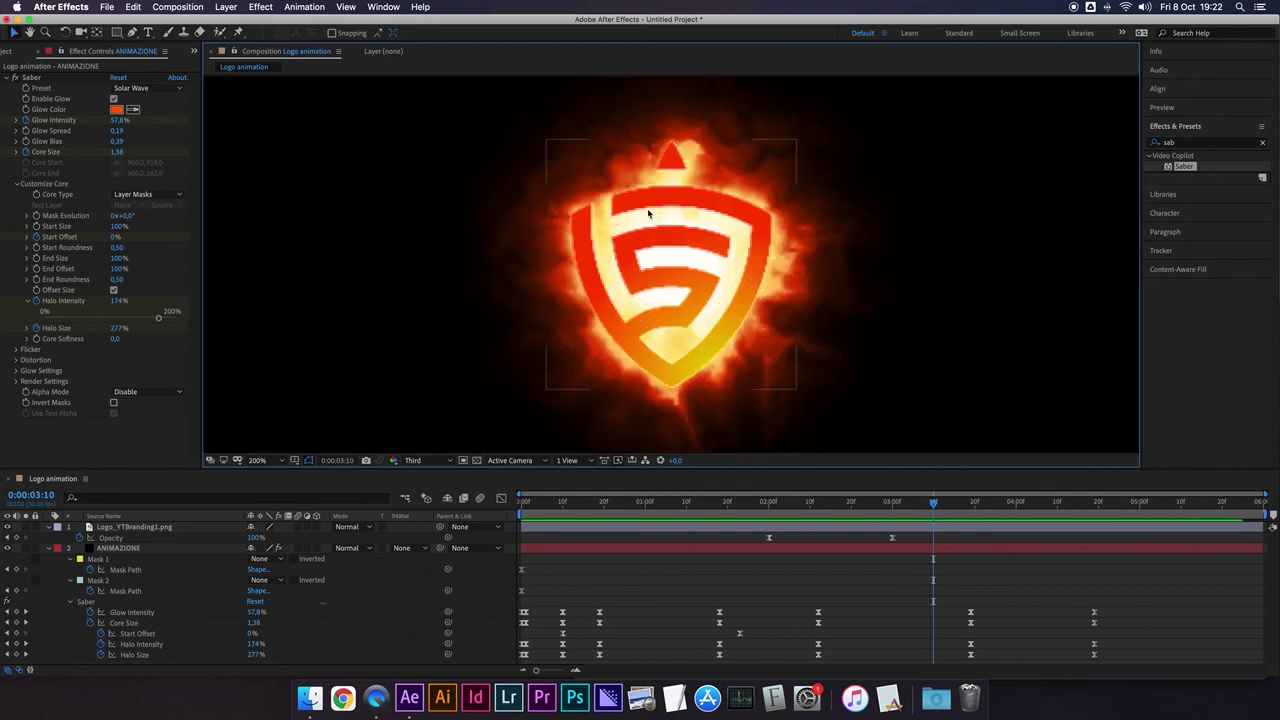
Step: On the ANIMAZIONE layer, set Saber Start Size to 0% and End Size to 156%
{"action": "left_click", "coordinate": [125, 548]}
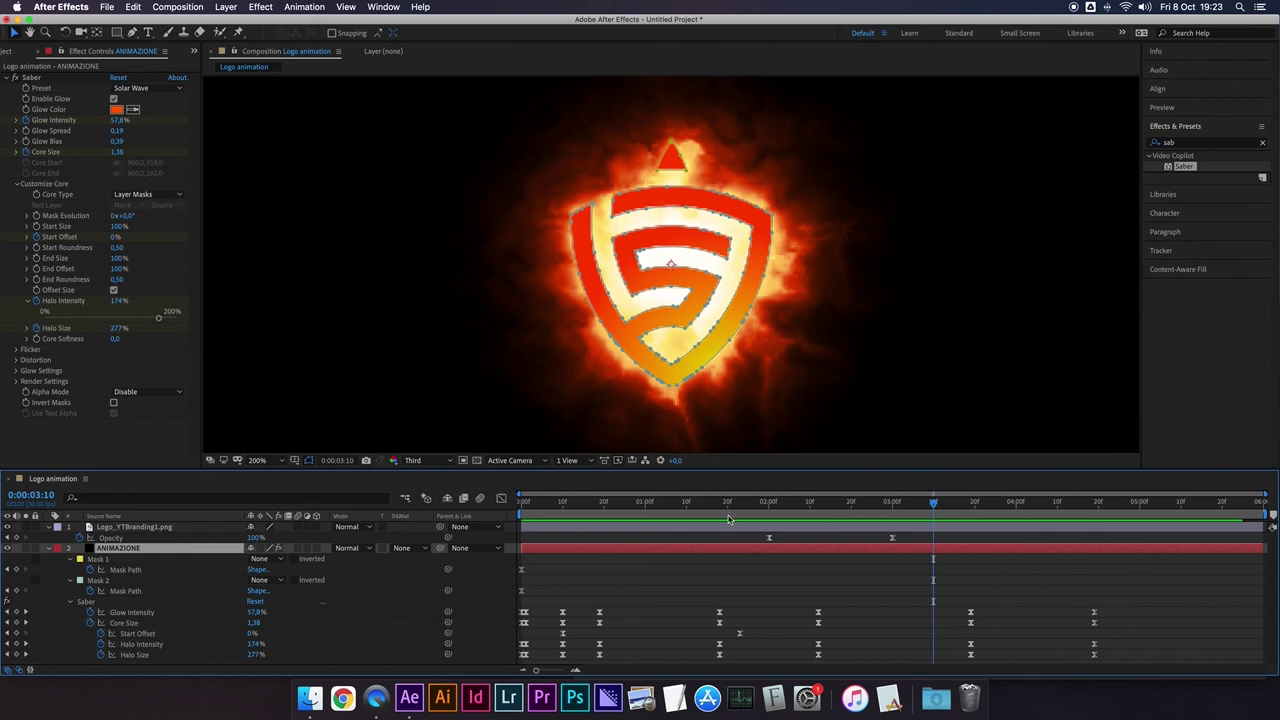
{"action": "mouse_move", "coordinate": [728, 517]}
{"action": "left_mouse_down"}
{"action": "mouse_move", "coordinate": [601, 517]}
{"action": "mouse_move", "coordinate": [603, 529]}
{"action": "left_mouse_up"}
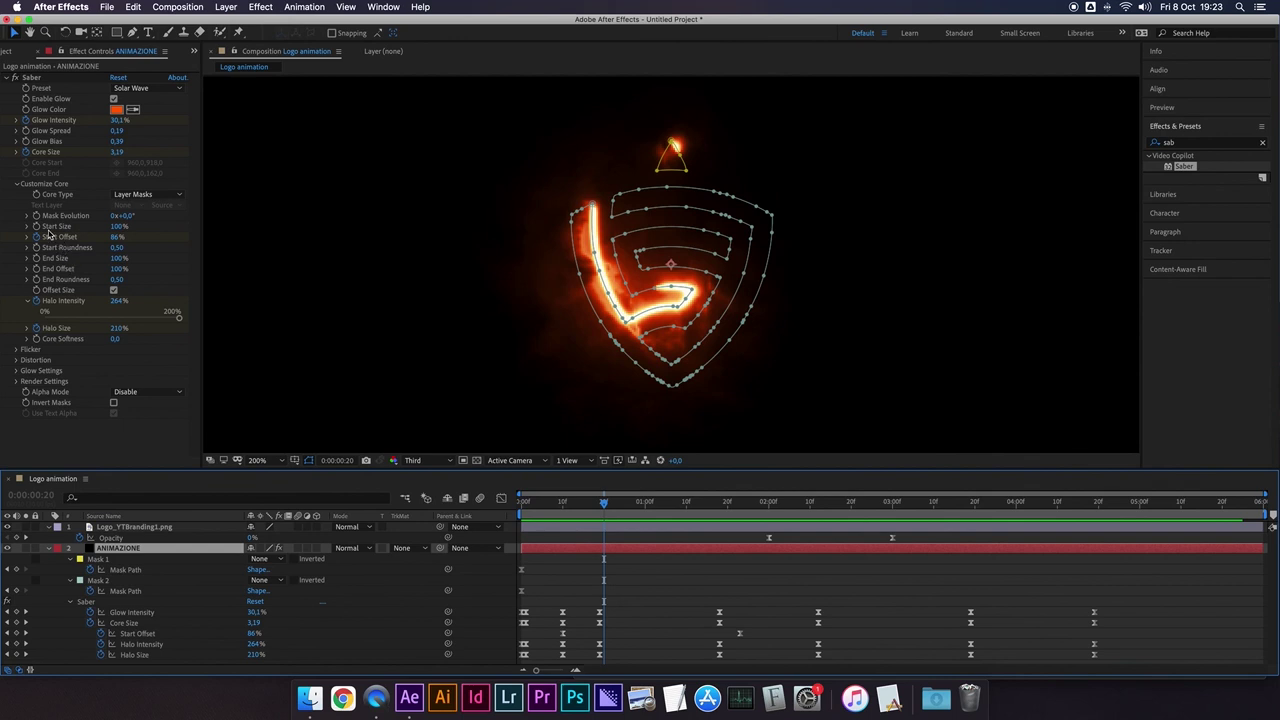
{"action": "left_click_drag", "start_coordinate": [118, 227], "coordinate": [60, 230]}
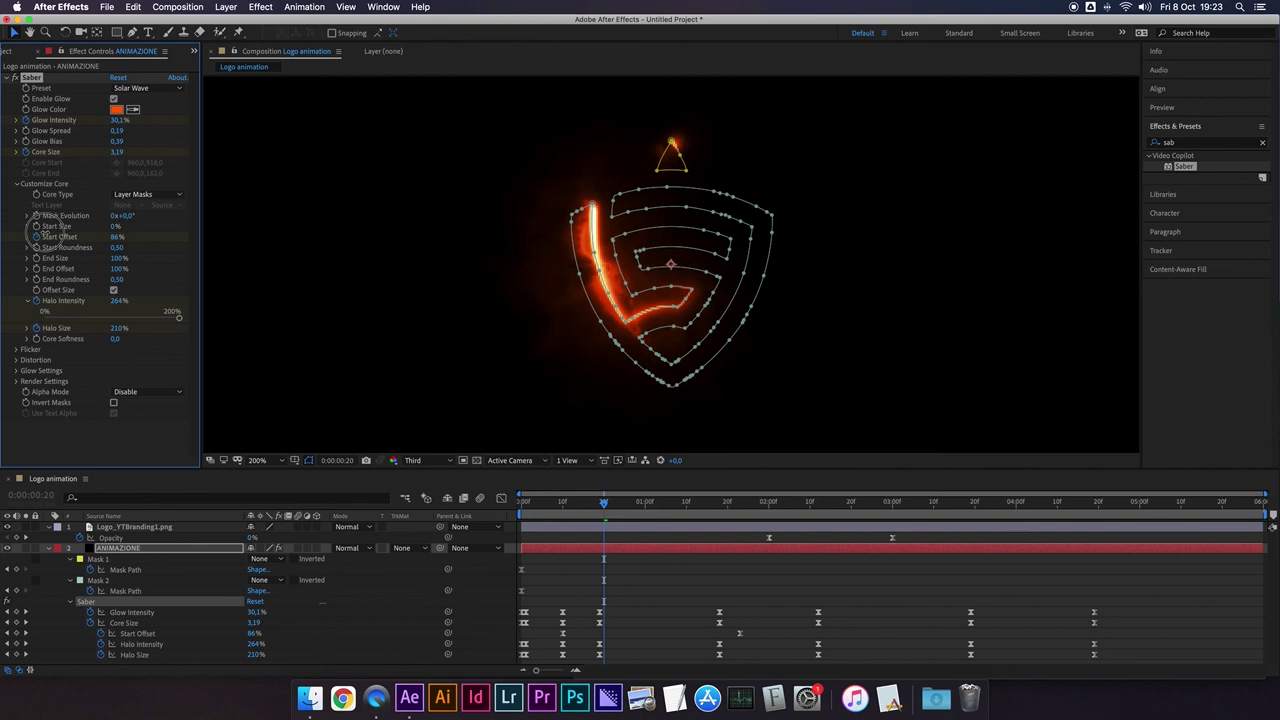
{"action": "left_click_drag", "start_coordinate": [115, 260], "coordinate": [145, 260]}
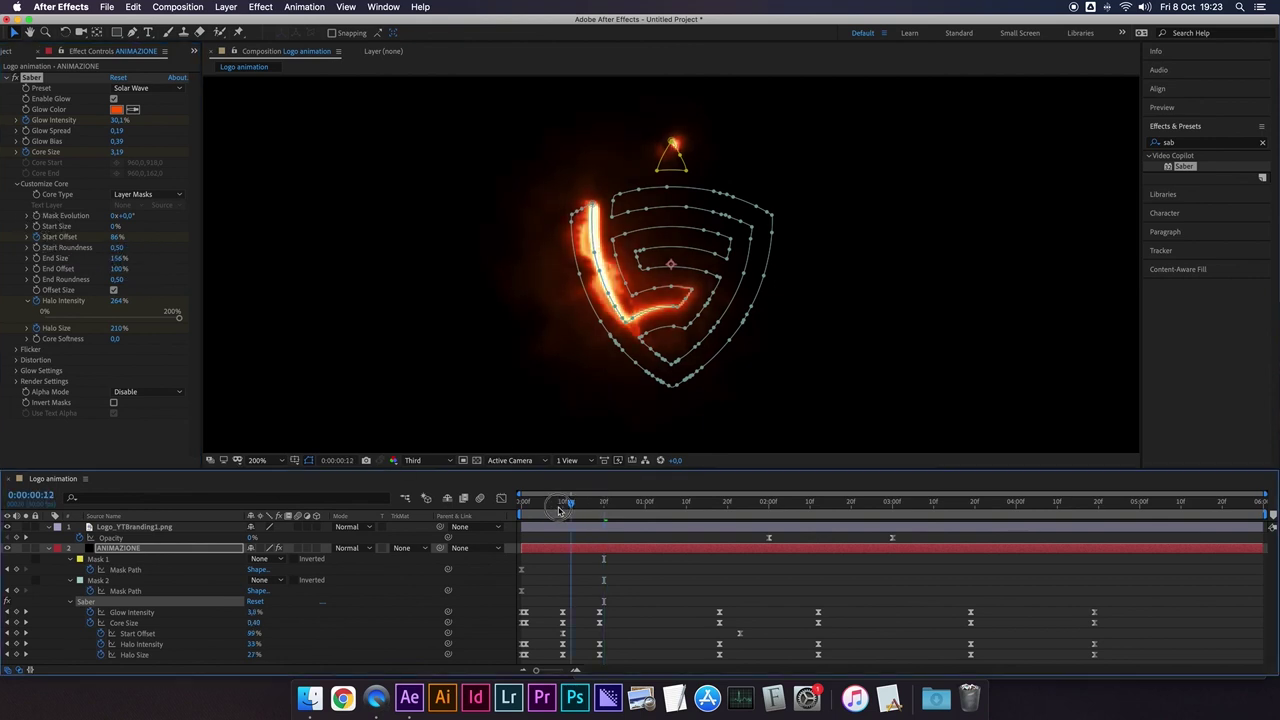
Step: Preview the tapered saber trace from the start of the animation
{"action": "left_click_drag", "start_coordinate": [572, 505], "coordinate": [482, 512]}
{"action": "key", "text": "space"}
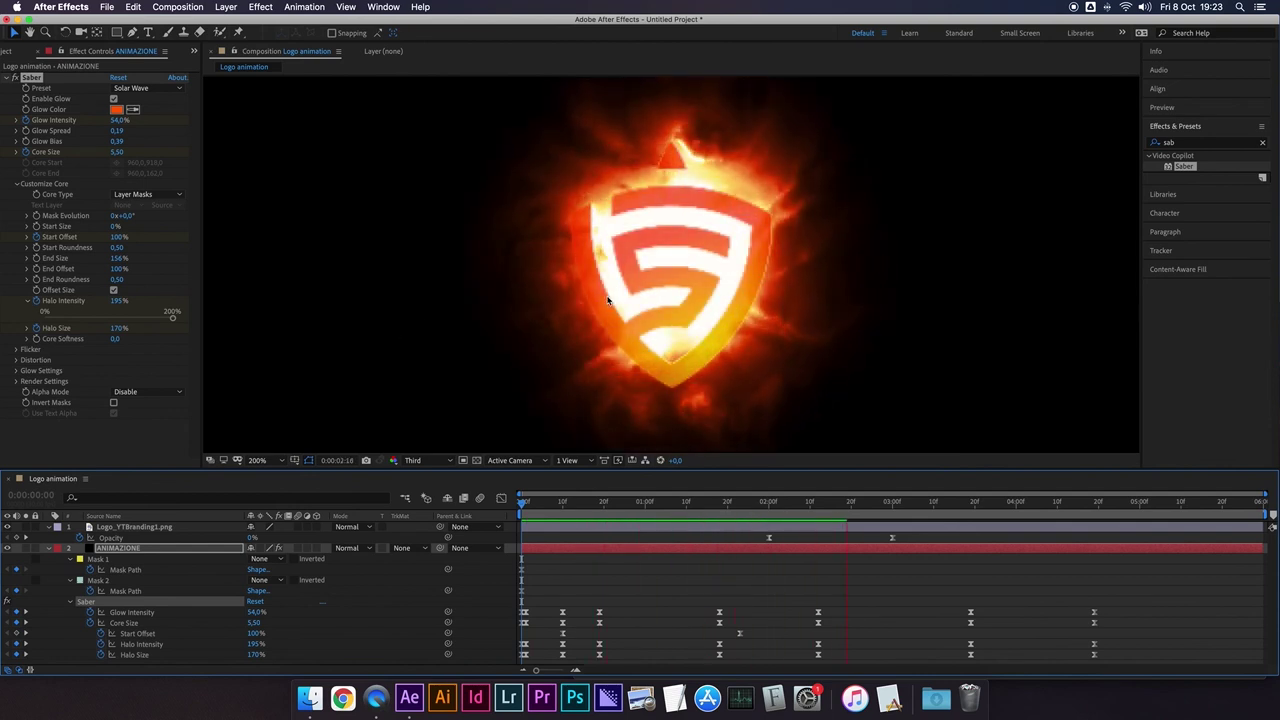
{"action": "left_click", "coordinate": [674, 503]}
{"action": "key", "text": "space"}
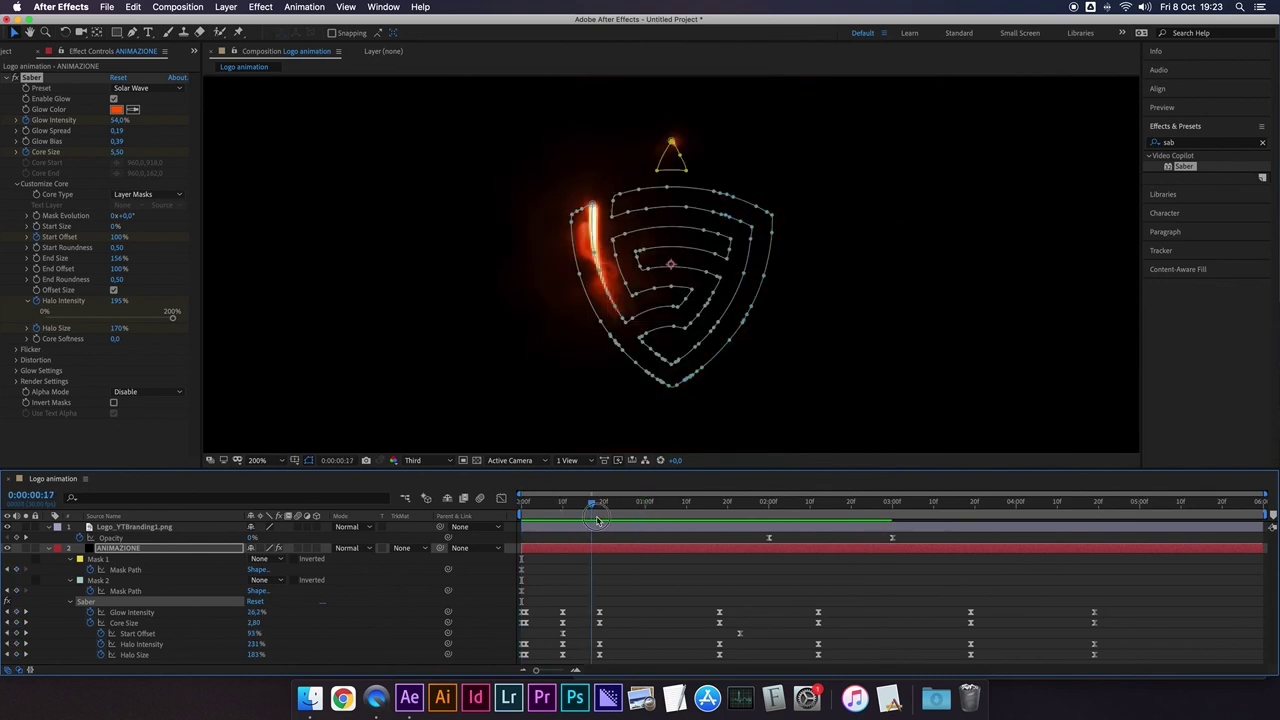
Step: Undo a 29% Start Offset test, then set Saber Start Size to 89% and End Size 7%
{"action": "left_click", "coordinate": [910, 588]}
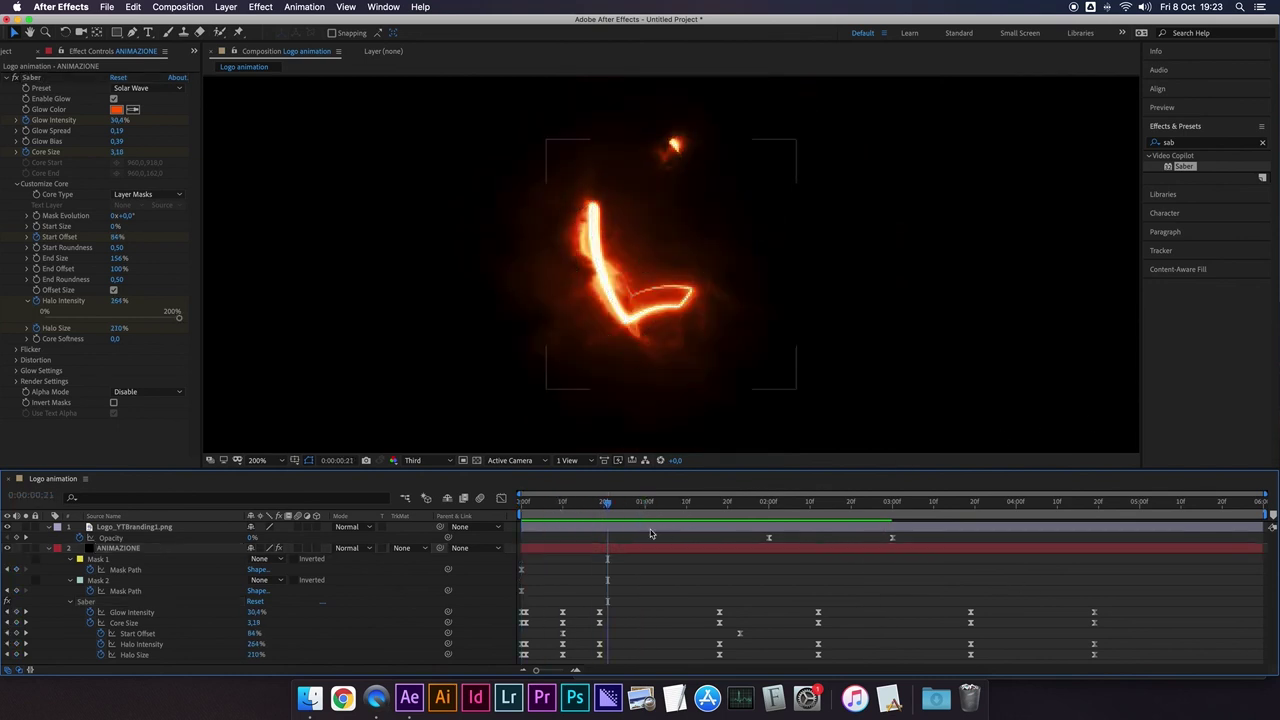
{"action": "mouse_move", "coordinate": [608, 505]}
{"action": "left_mouse_down"}
{"action": "mouse_move", "coordinate": [546, 509]}
{"action": "mouse_move", "coordinate": [645, 510]}
{"action": "mouse_move", "coordinate": [633, 512]}
{"action": "left_mouse_up"}
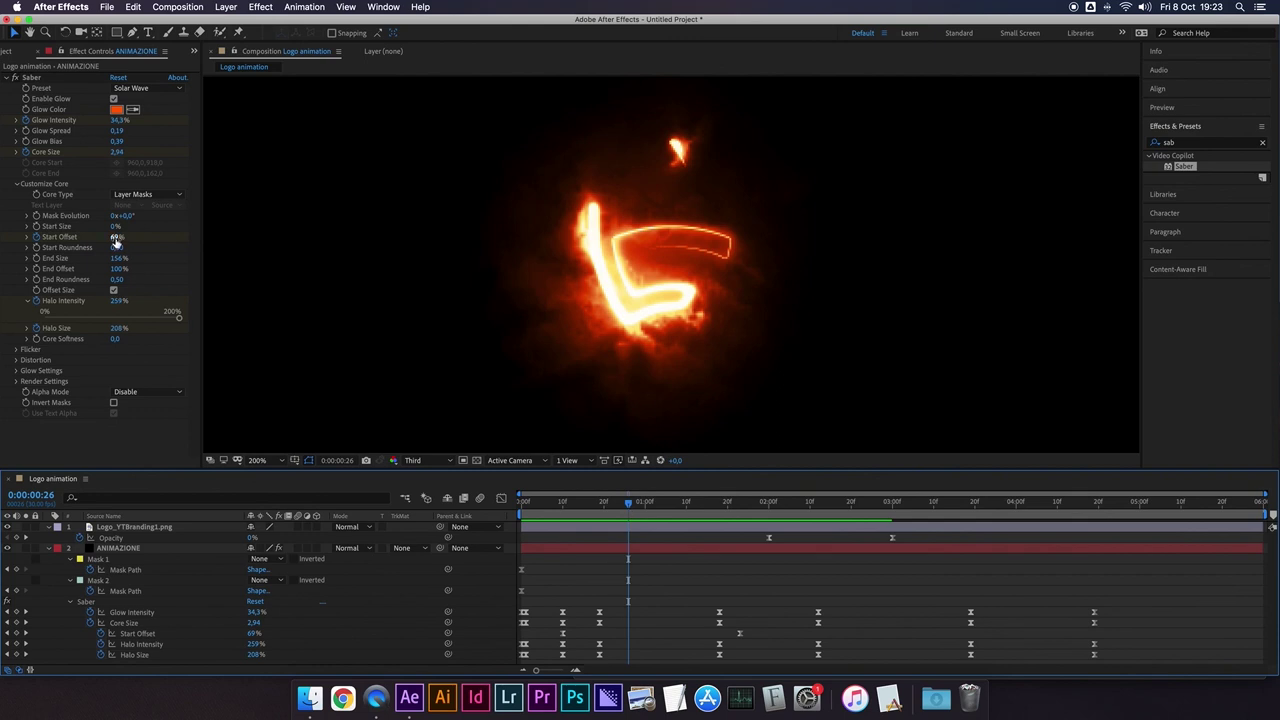
{"action": "left_click_drag", "start_coordinate": [116, 237], "coordinate": [91, 238]}
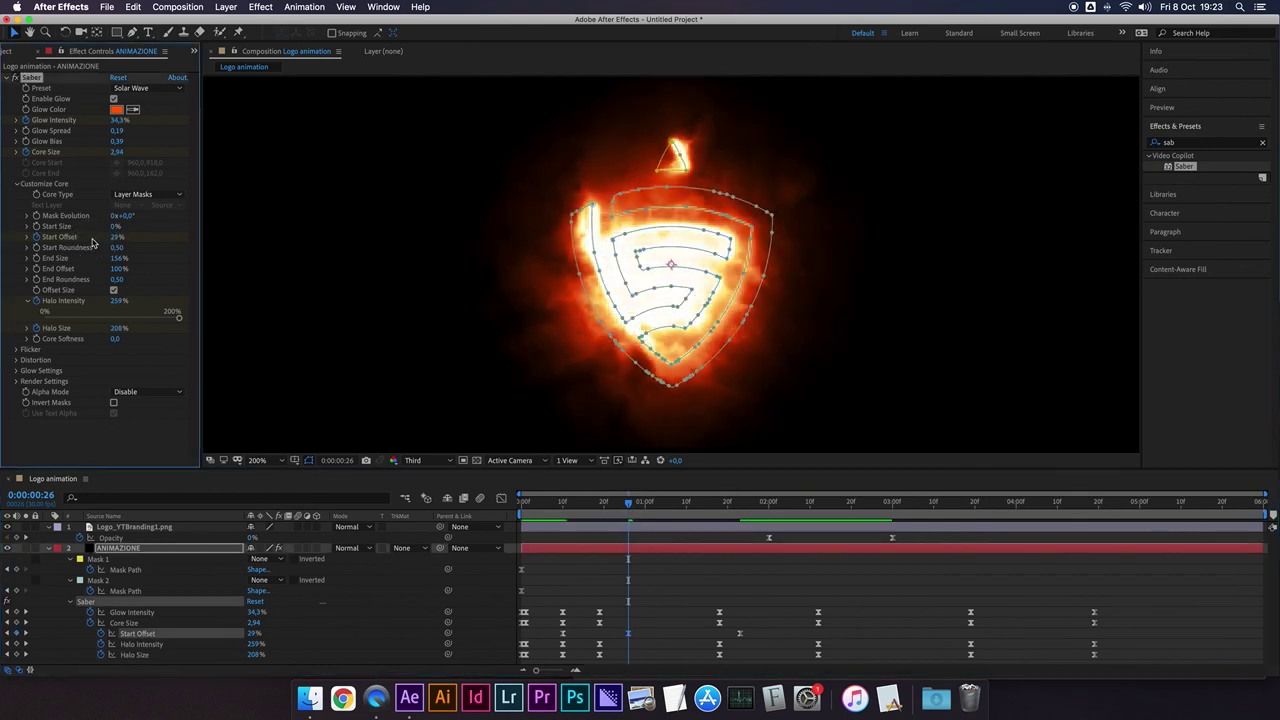
{"action": "key", "text": "super+z"}
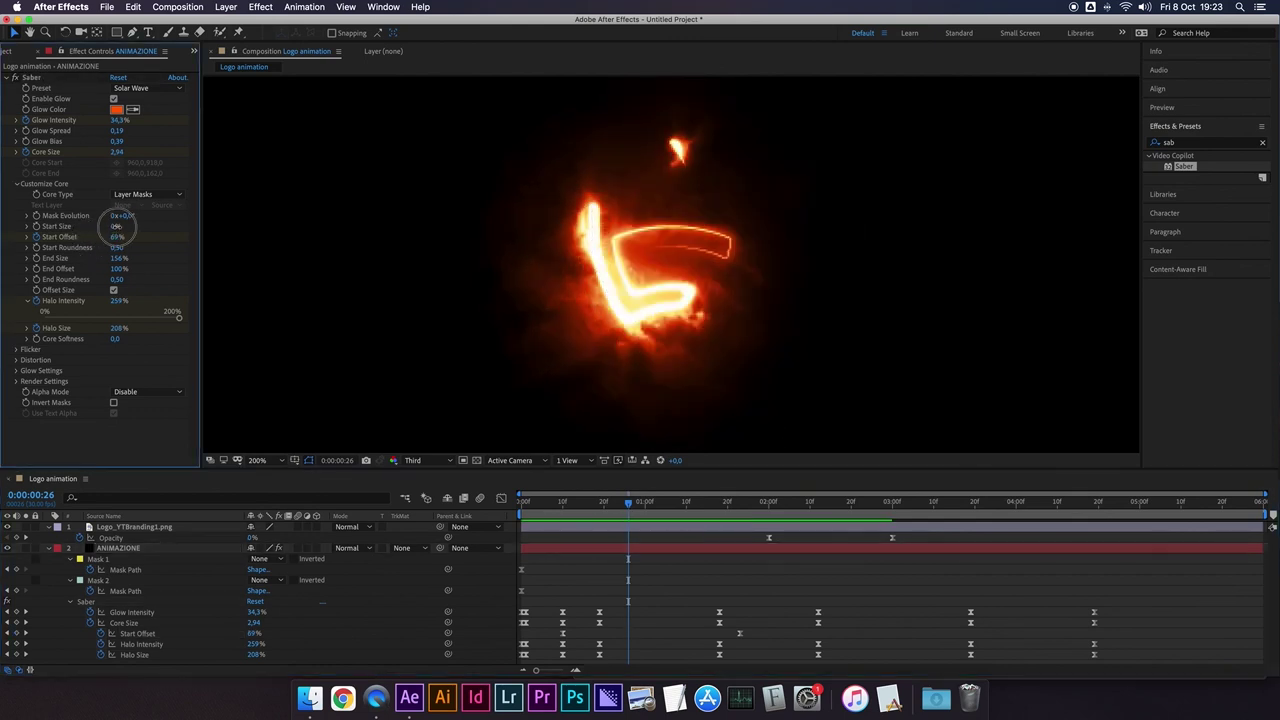
{"action": "left_click_drag", "start_coordinate": [115, 227], "coordinate": [166, 229]}
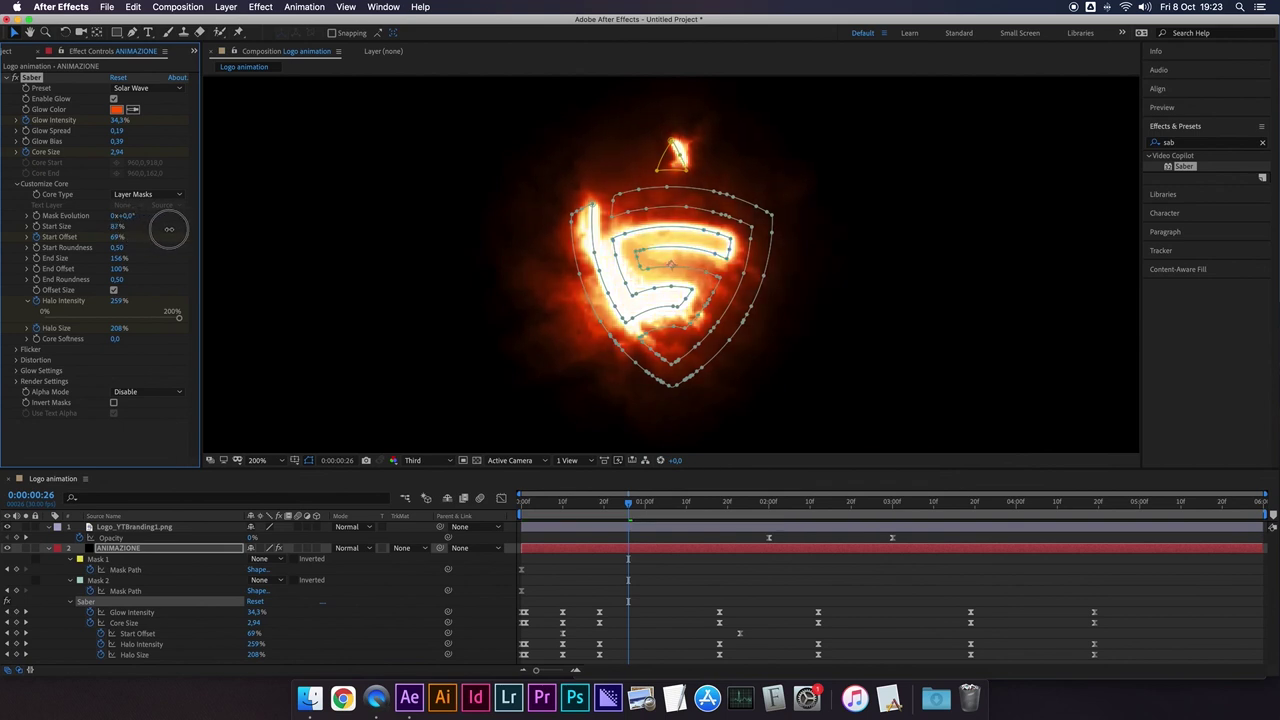
{"action": "left_click_drag", "start_coordinate": [116, 258], "coordinate": [27, 260]}
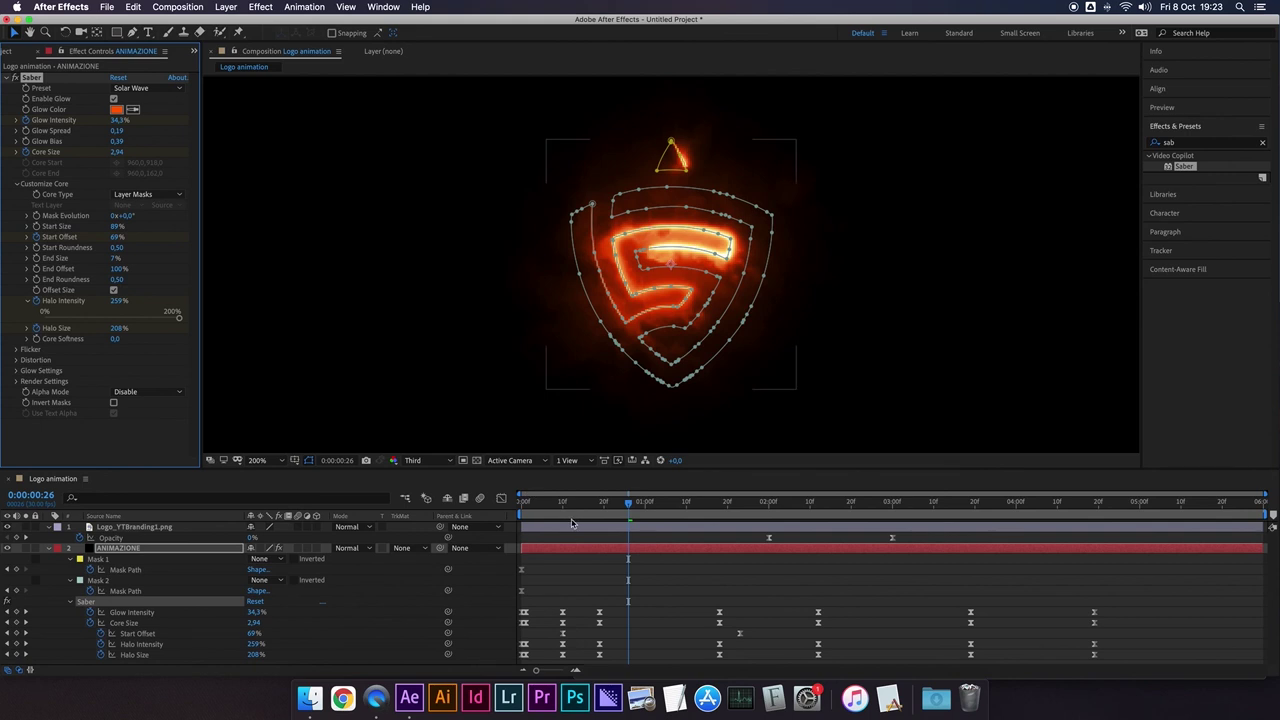
Step: Preview the reversed saber taper from the beginning with the layer deselected
{"action": "key", "text": "Home"}
{"action": "left_click", "coordinate": [726, 582]}
{"action": "key", "text": "space"}
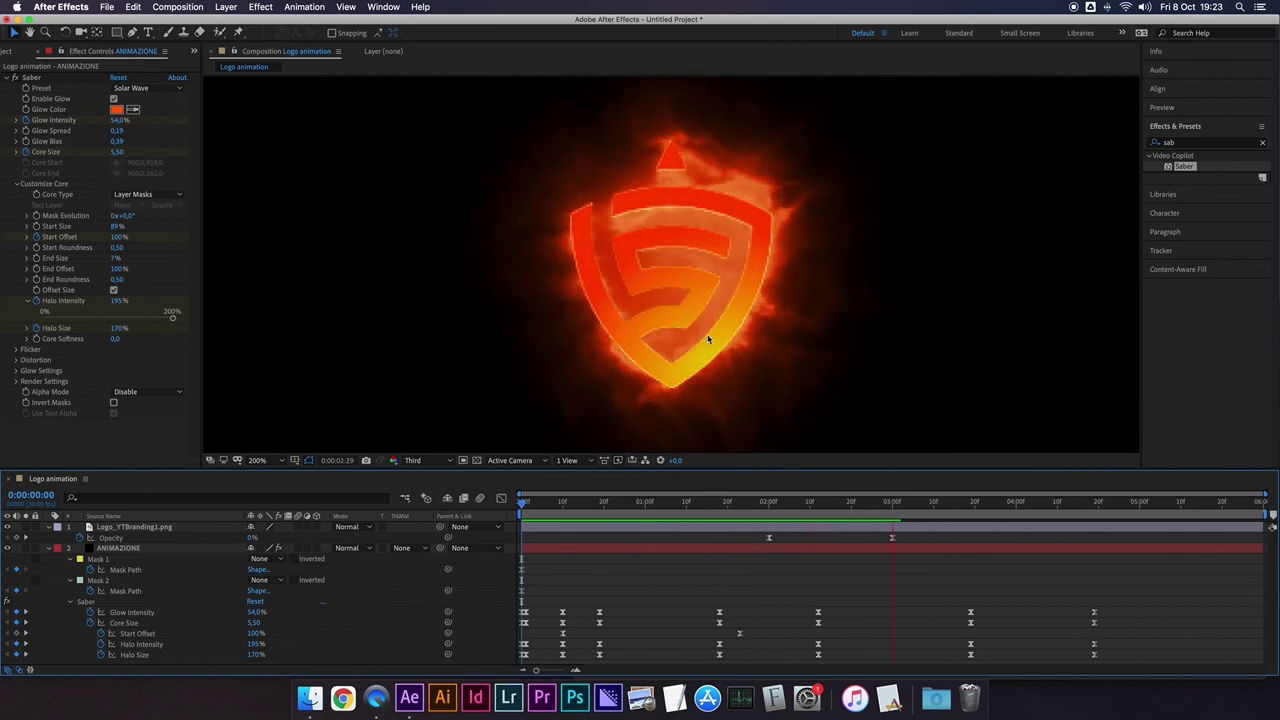
{"action": "key", "text": "space"}
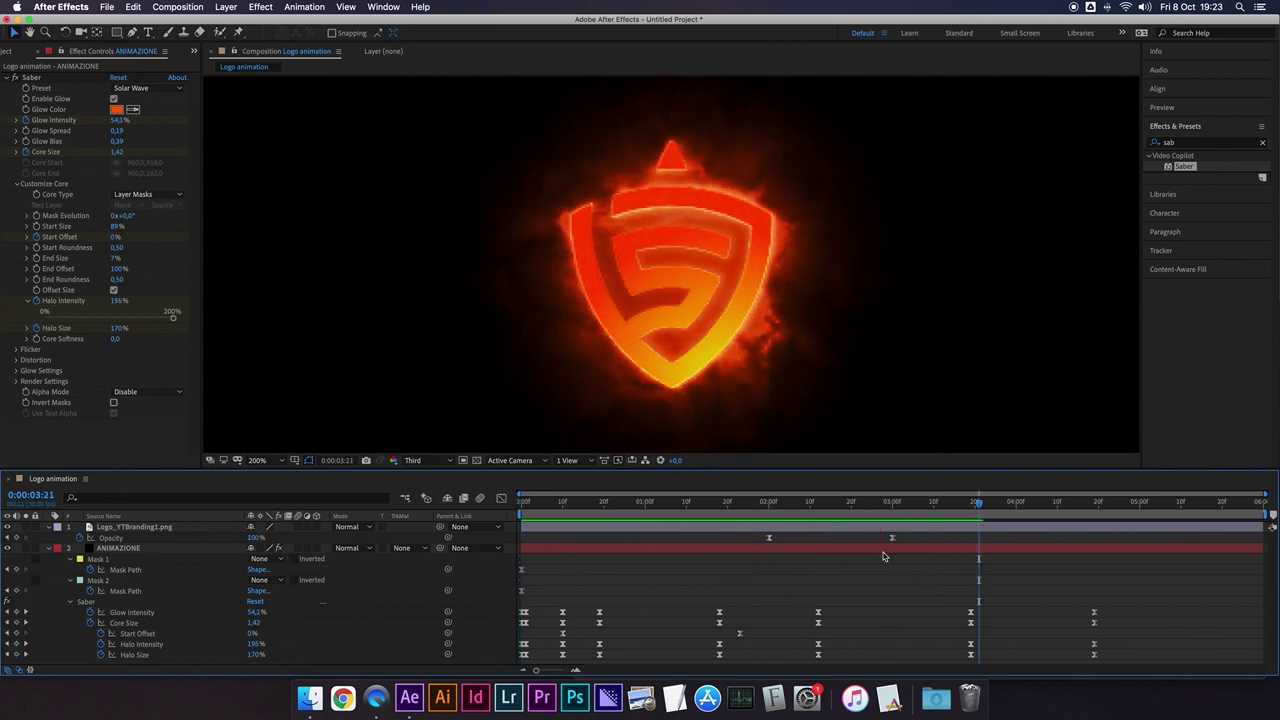
Step: Keyframe ANIMAZIONE Opacity at 100% at 0:00:02:22 and 0% at 0:00:03:10
{"action": "left_click", "coordinate": [884, 555]}
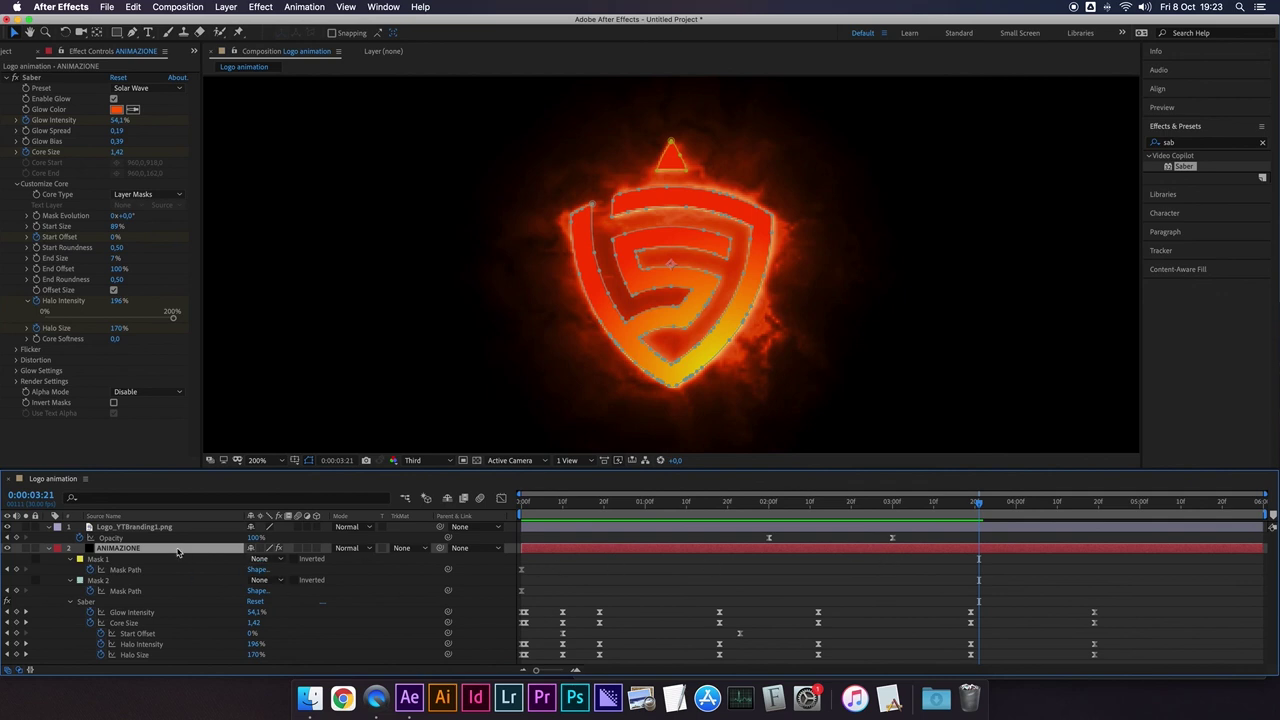
{"action": "key", "text": "t"}
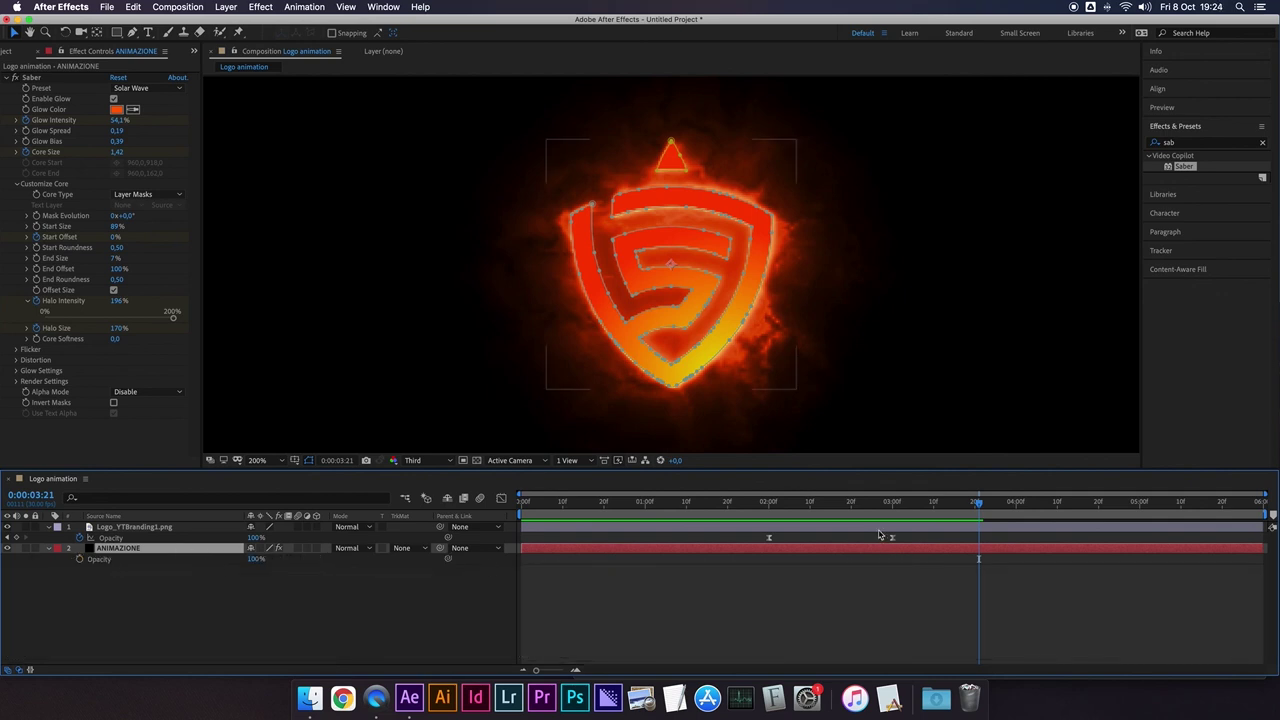
{"action": "left_click_drag", "start_coordinate": [768, 513], "coordinate": [892, 515]}
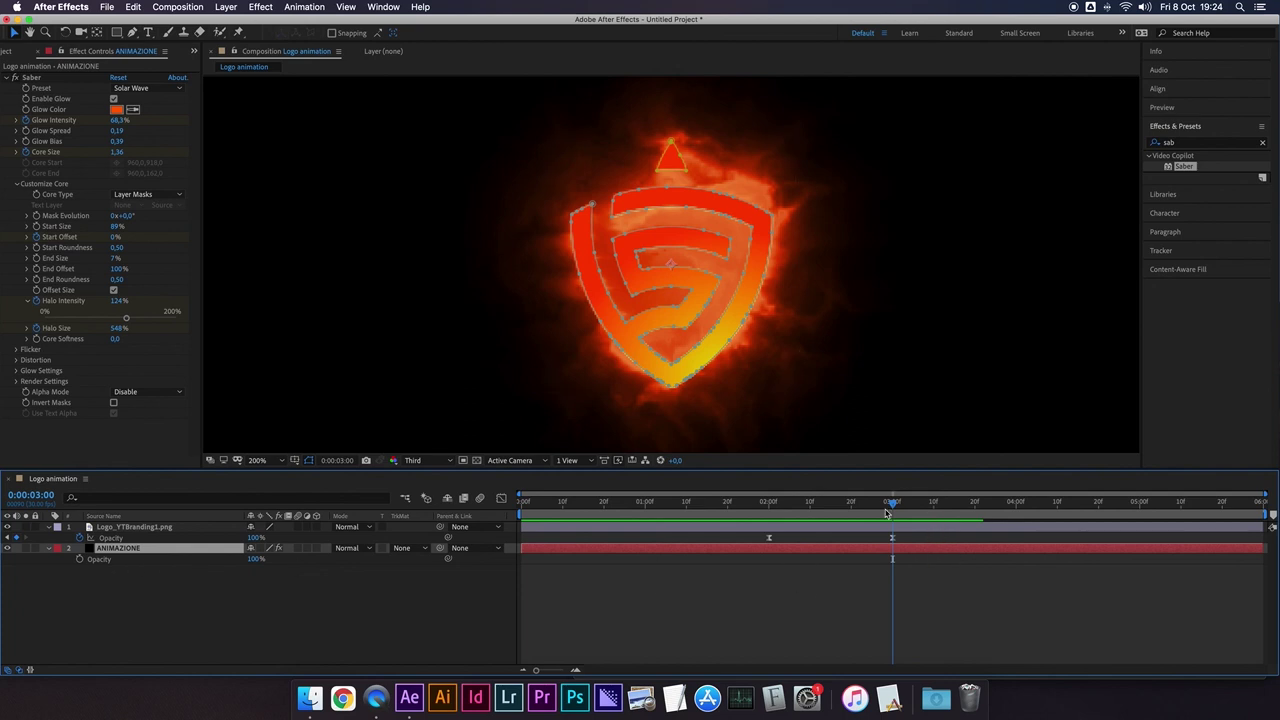
{"action": "left_click_drag", "start_coordinate": [890, 507], "coordinate": [859, 505]}
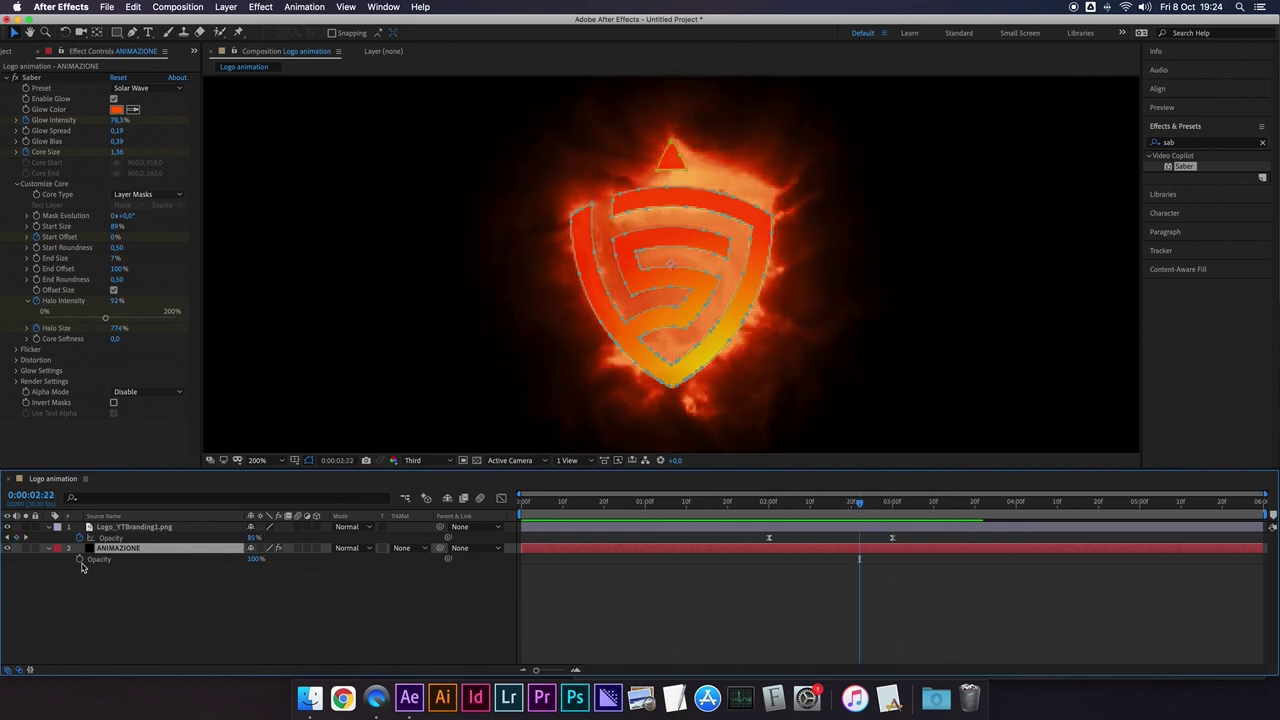
{"action": "left_click", "coordinate": [79, 559]}
{"action": "left_click_drag", "start_coordinate": [857, 505], "coordinate": [931, 505]}
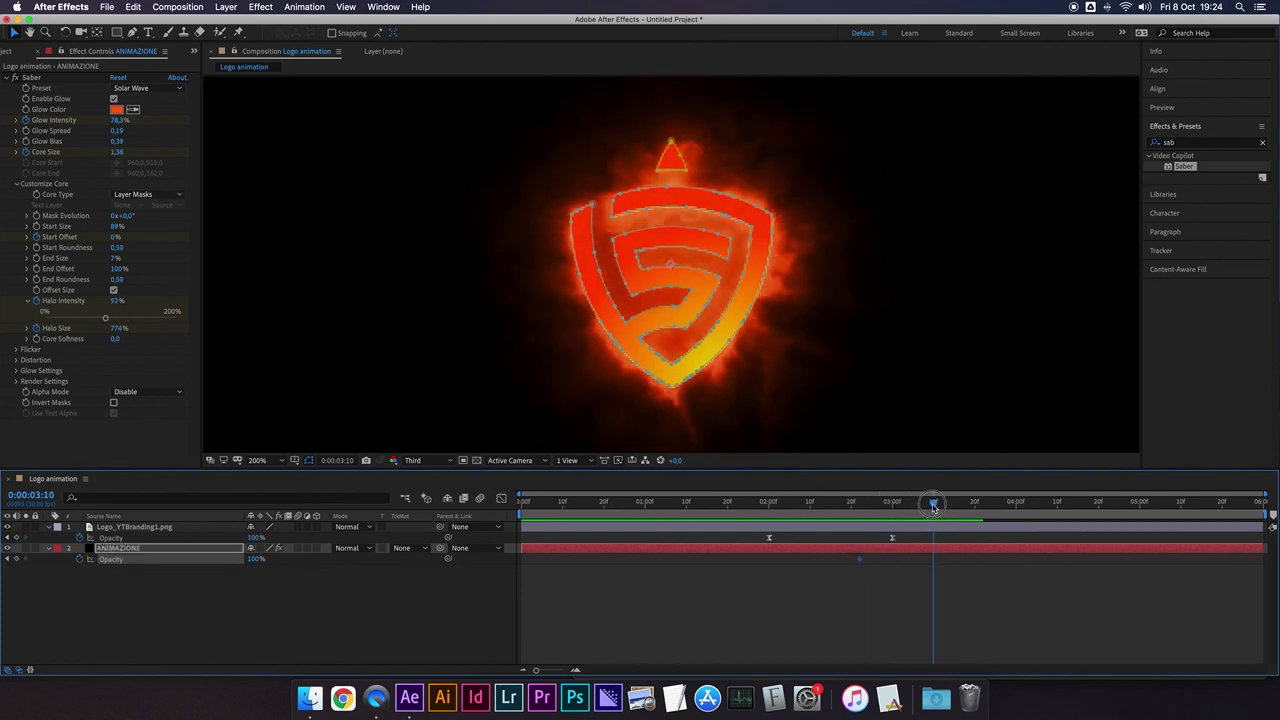
{"action": "type", "text": "0"}
{"action": "key", "text": "Return"}
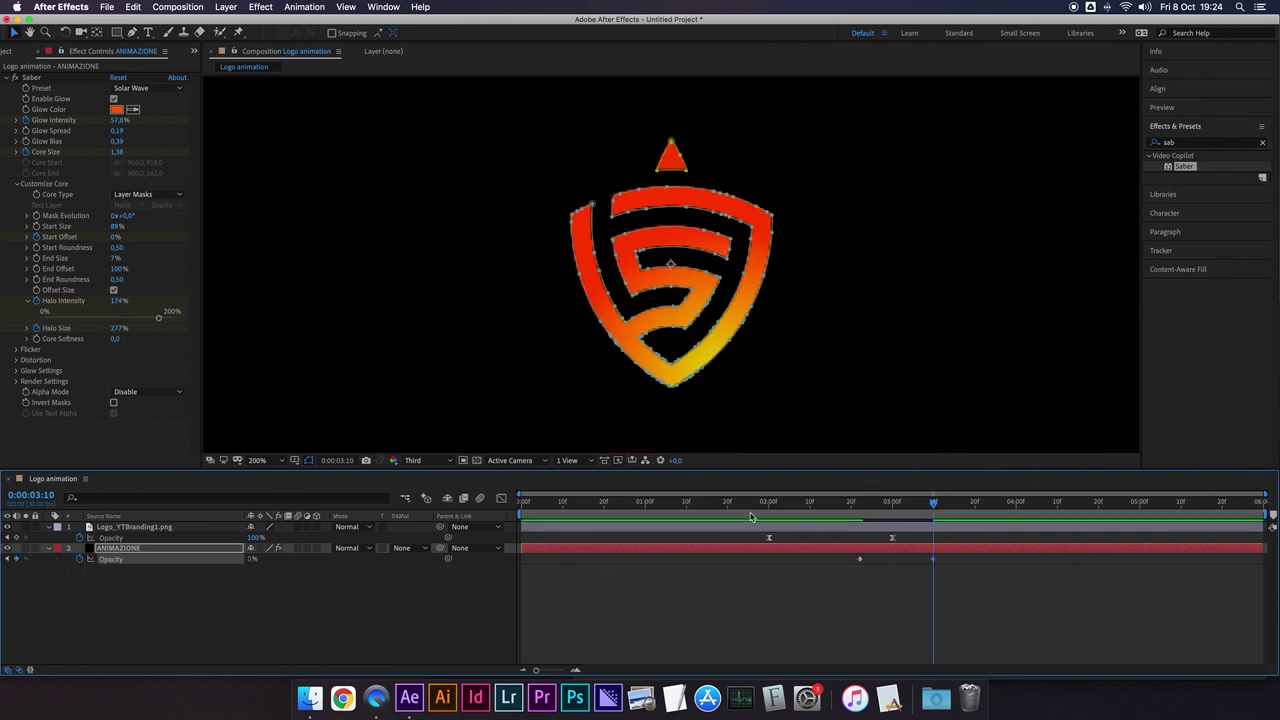
Step: Review the glow fade by scrubbing back through the timeline to the start
{"action": "left_click", "coordinate": [756, 502]}
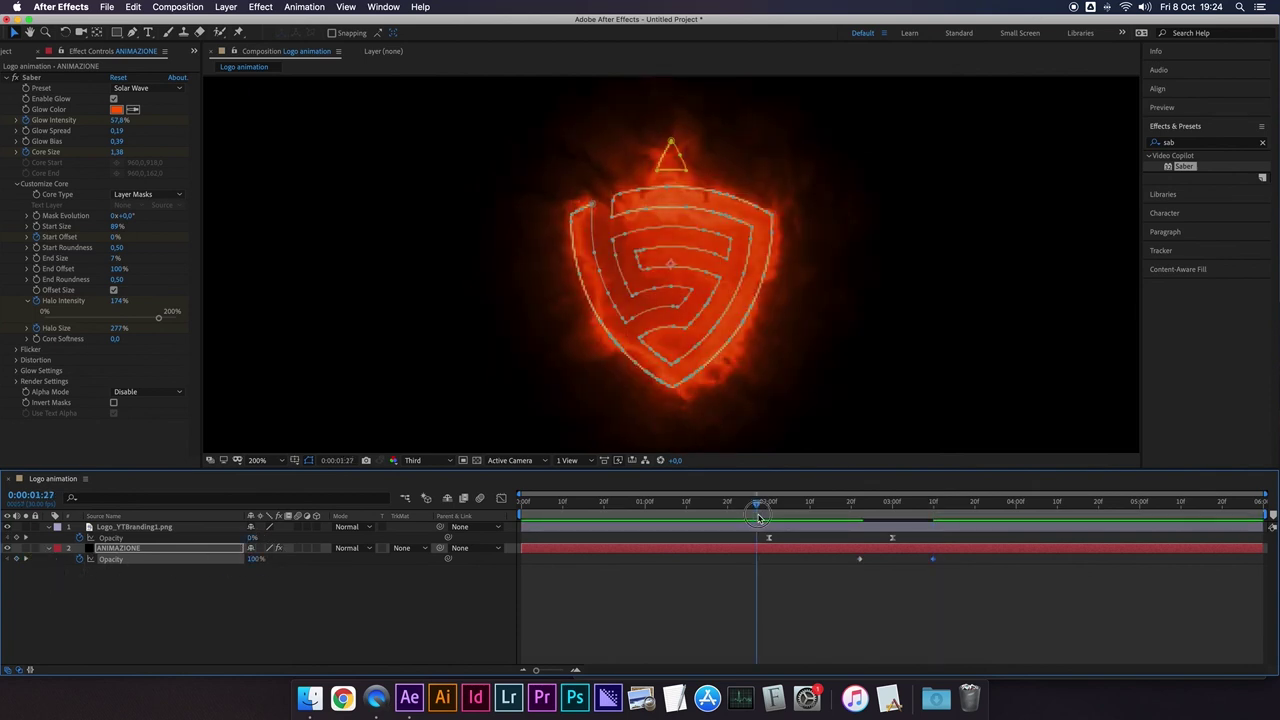
{"action": "left_click", "coordinate": [732, 624]}
{"action": "left_click", "coordinate": [689, 502]}
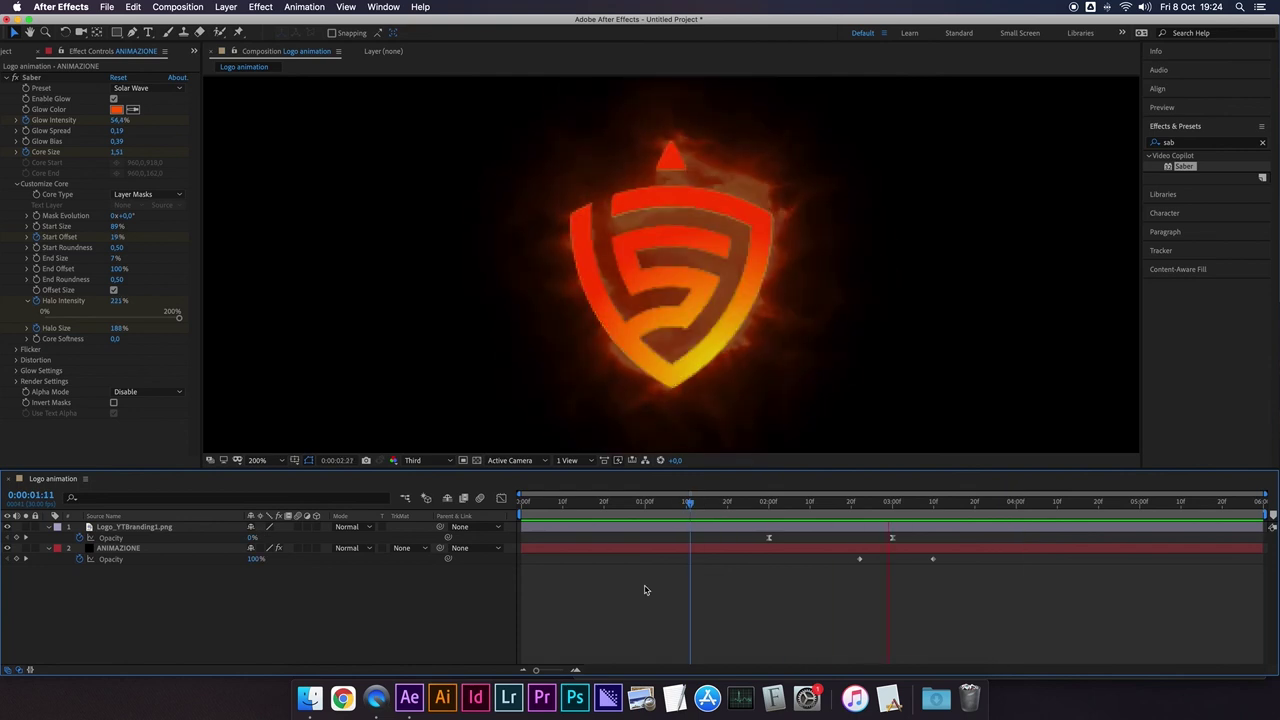
{"action": "left_click", "coordinate": [519, 515]}
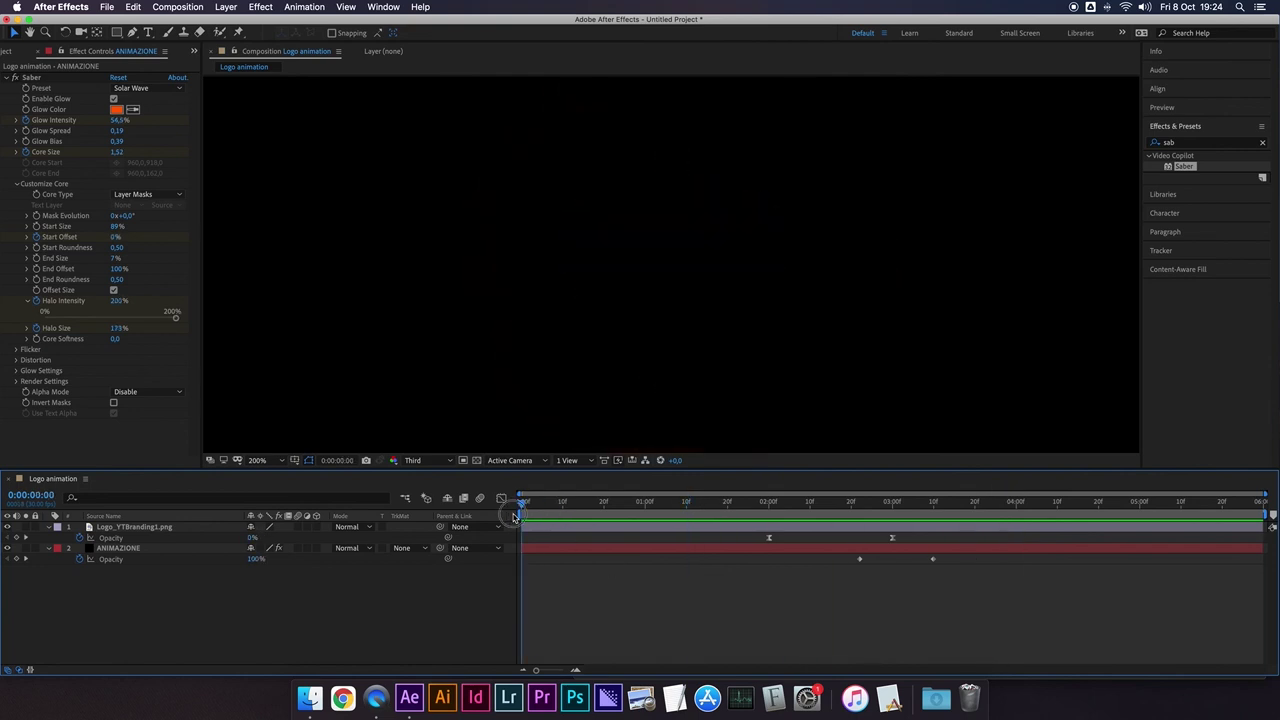